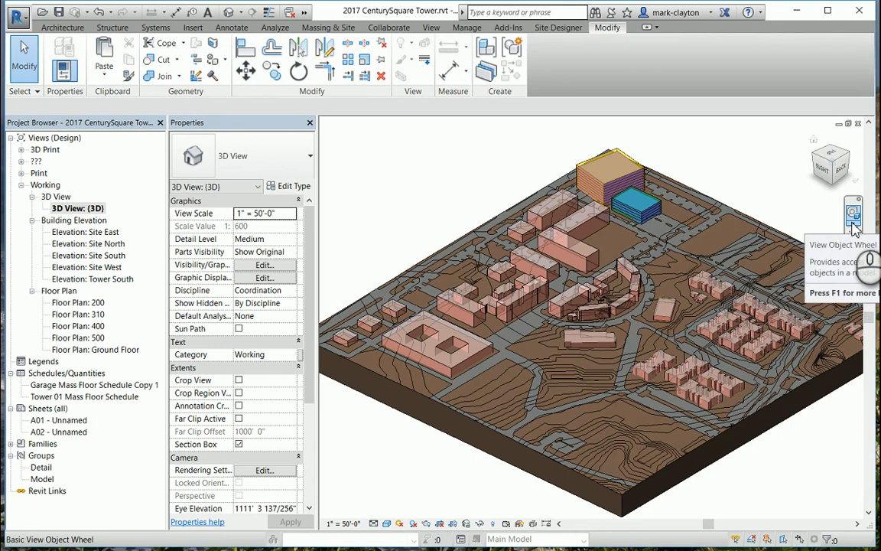
- Orbit the 3D site model with the Full Navigation Wheel and examine the tower and garage masses up close
{"action": "left_click", "coordinate": [853, 225]}
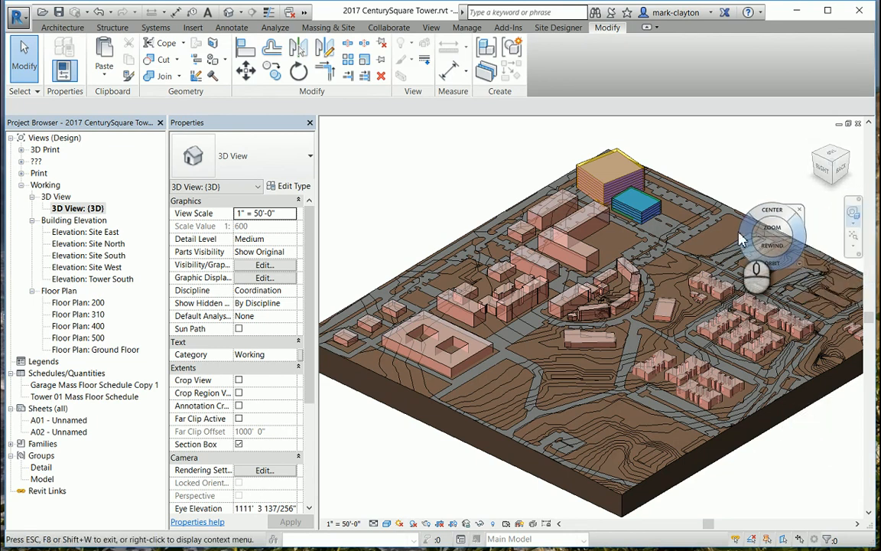
{"action": "left_click", "coordinate": [855, 242]}
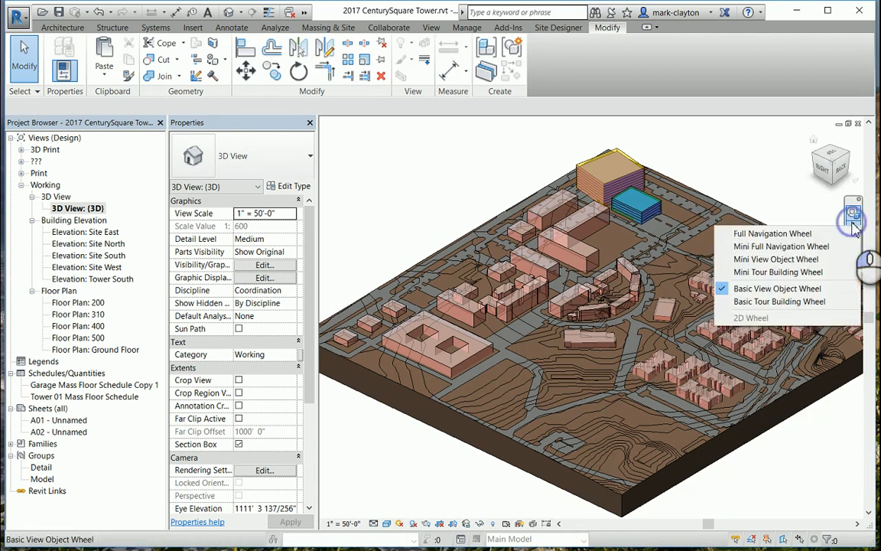
{"action": "left_click", "coordinate": [804, 233]}
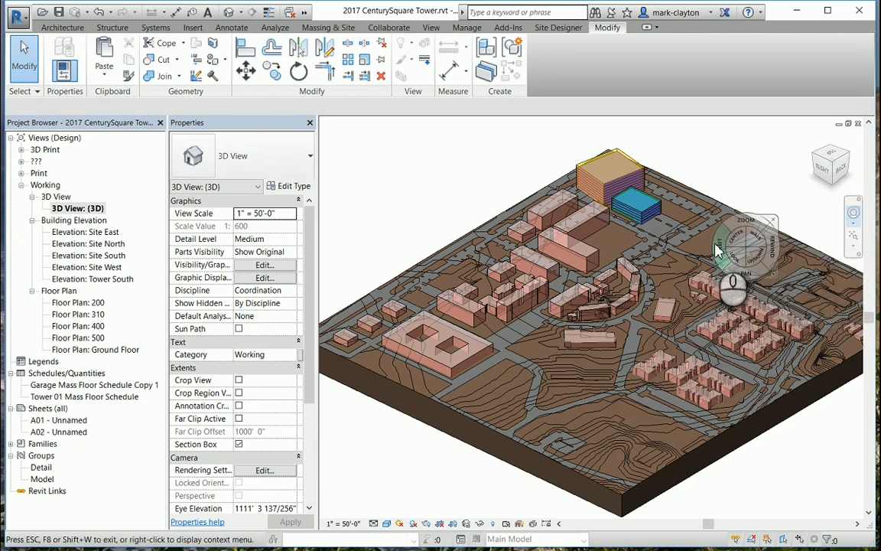
{"action": "left_click_drag", "start_coordinate": [719, 251], "coordinate": [578, 196]}
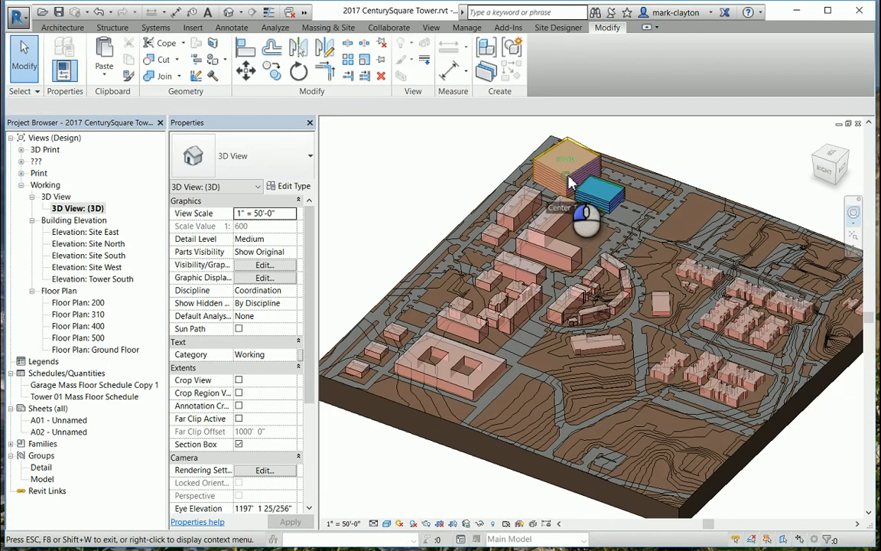
{"action": "left_click_drag", "start_coordinate": [569, 176], "coordinate": [533, 224]}
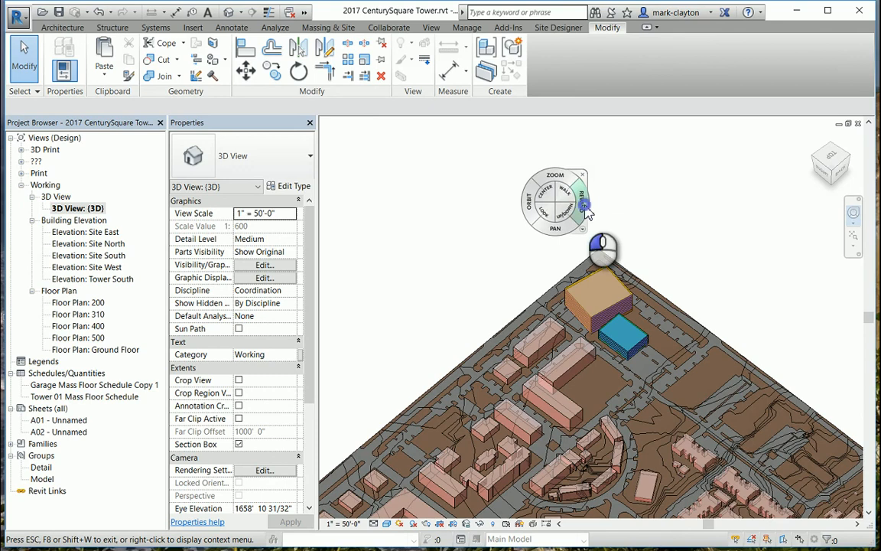
{"action": "mouse_move", "coordinate": [587, 214]}
{"action": "left_mouse_down"}
{"action": "mouse_move", "coordinate": [380, 207]}
{"action": "mouse_move", "coordinate": [602, 213]}
{"action": "left_mouse_up"}
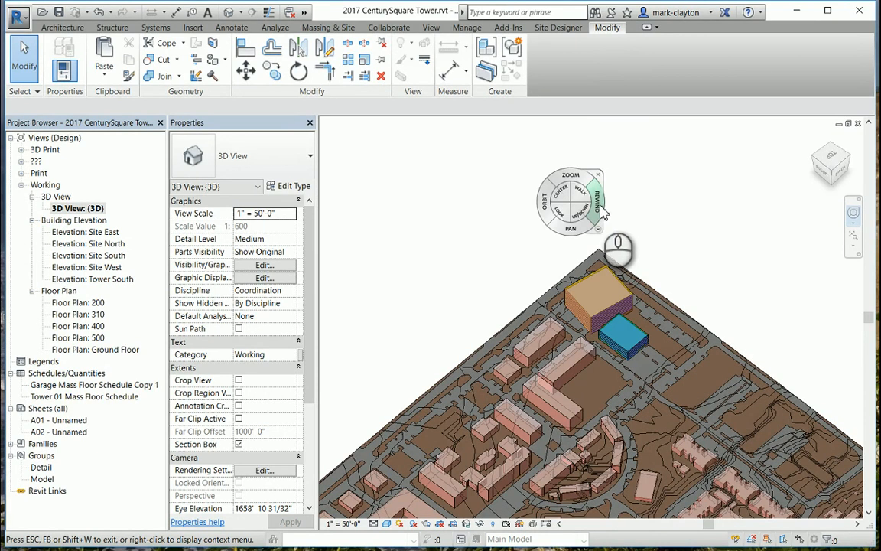
{"action": "left_click", "coordinate": [607, 177]}
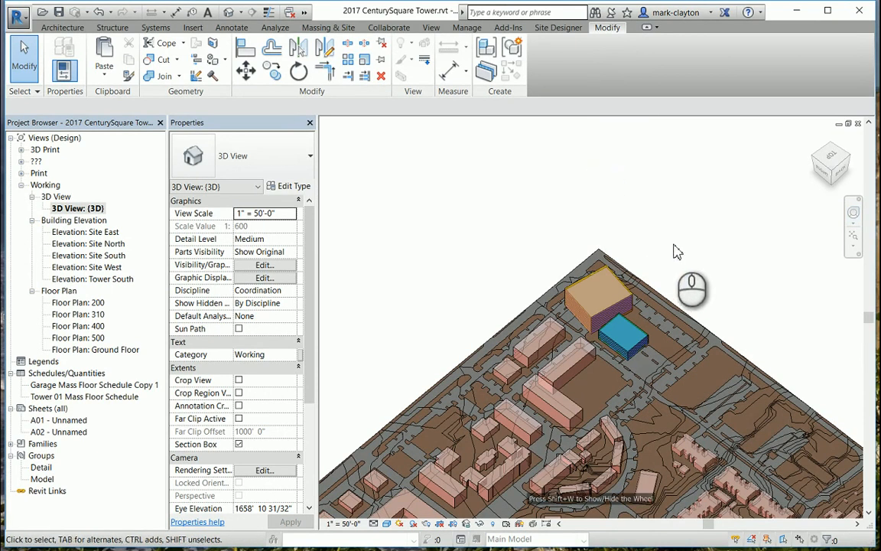
{"action": "scroll", "coordinate": [638, 310], "scroll_direction": "up", "scroll_amount": 2}
{"action": "scroll", "coordinate": [642, 313], "scroll_direction": "up", "scroll_amount": 4}
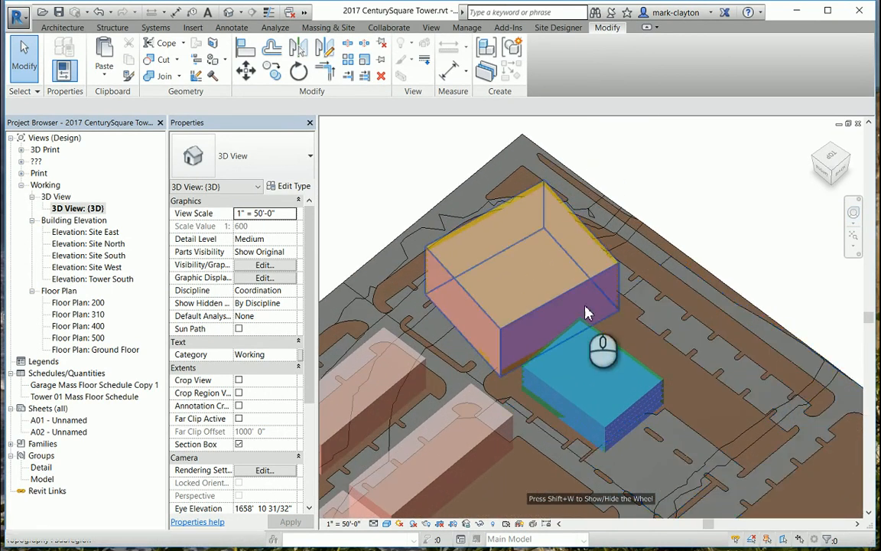
{"action": "scroll", "coordinate": [403, 305], "scroll_direction": "up", "scroll_amount": 3}
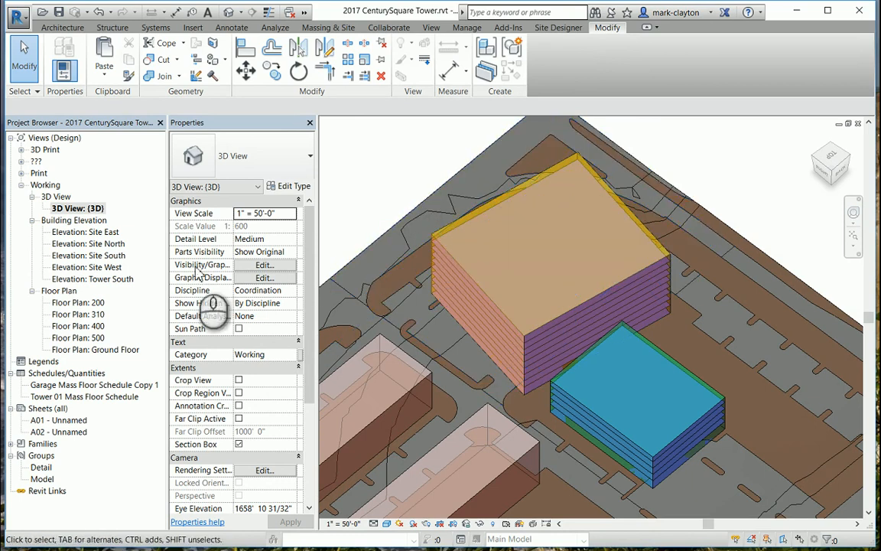
- Open the Ground Floor plan and start in-place editing of the tower mass near the site's southwest corner
{"action": "double_click", "coordinate": [105, 351]}
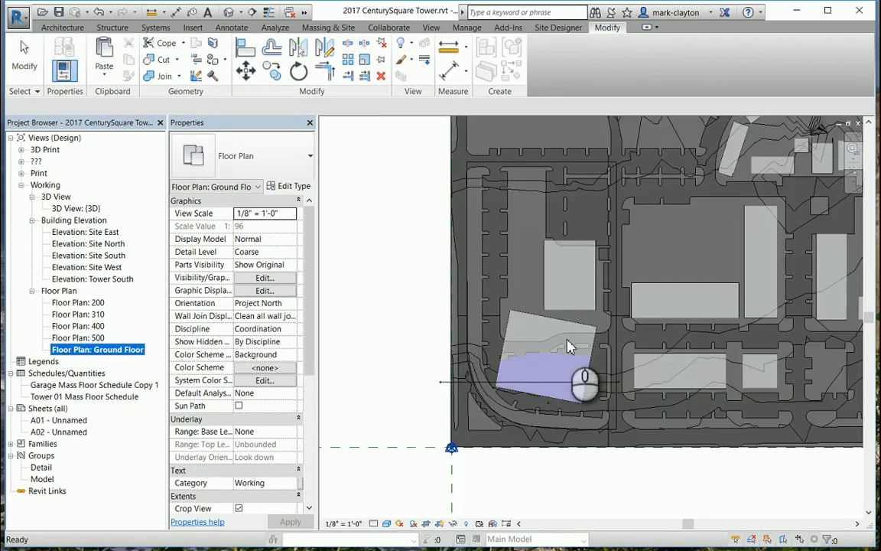
{"action": "scroll", "coordinate": [623, 437], "scroll_direction": "down", "scroll_amount": 2}
{"action": "middle_click", "coordinate": [637, 461]}
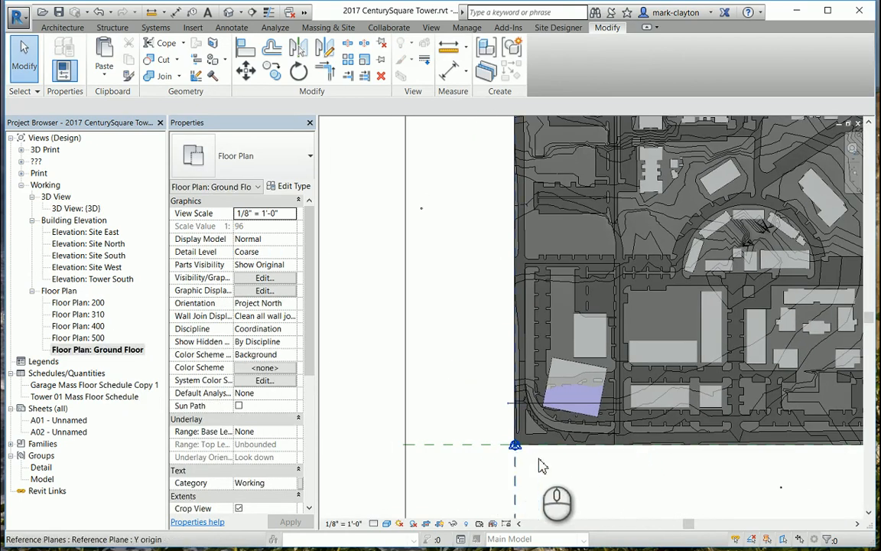
{"action": "scroll", "coordinate": [629, 463], "scroll_direction": "up", "scroll_amount": 1}
{"action": "scroll", "coordinate": [644, 471], "scroll_direction": "up", "scroll_amount": 1}
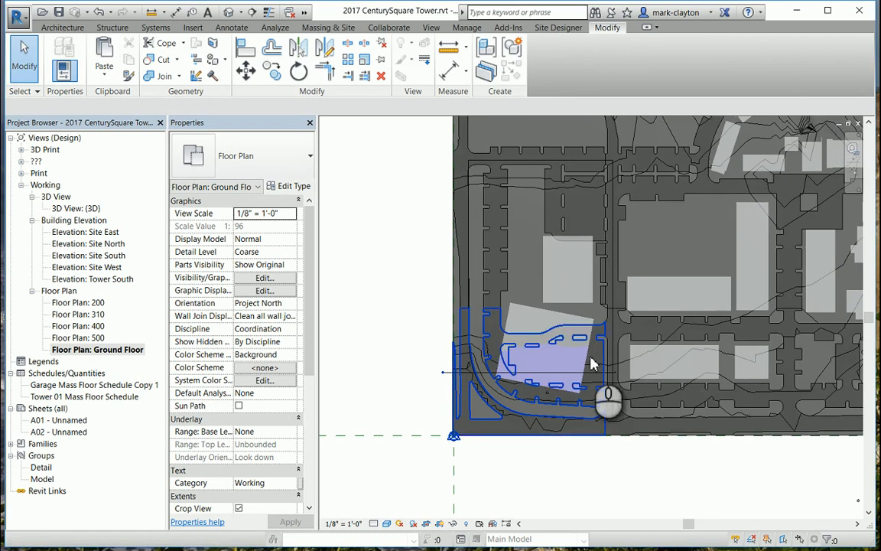
{"action": "left_click", "coordinate": [532, 319]}
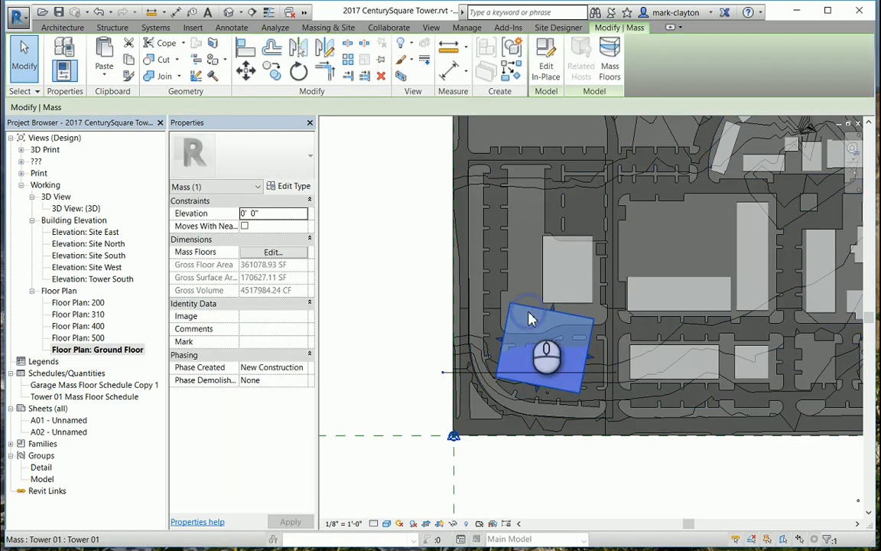
{"action": "left_click", "coordinate": [545, 68]}
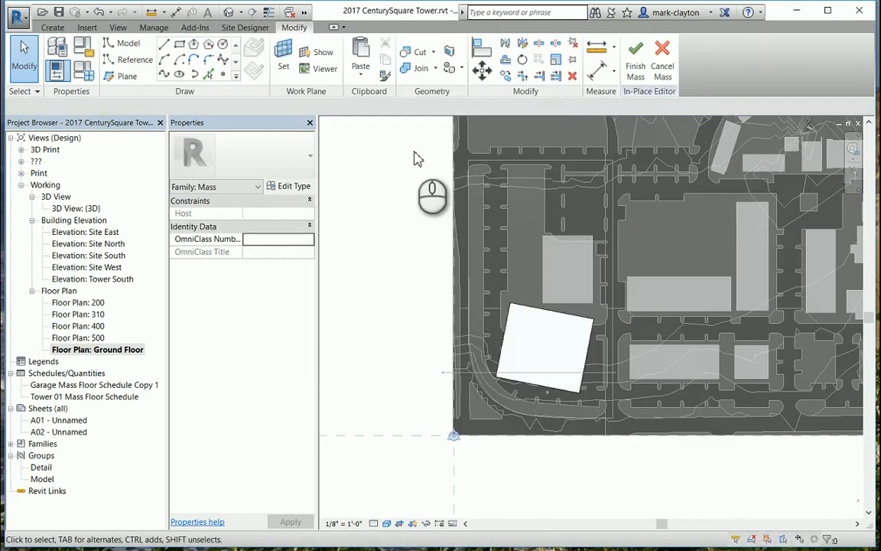
- Turn on X-Ray for the tower form to expose its vertices and edges
{"action": "left_click", "coordinate": [543, 322]}
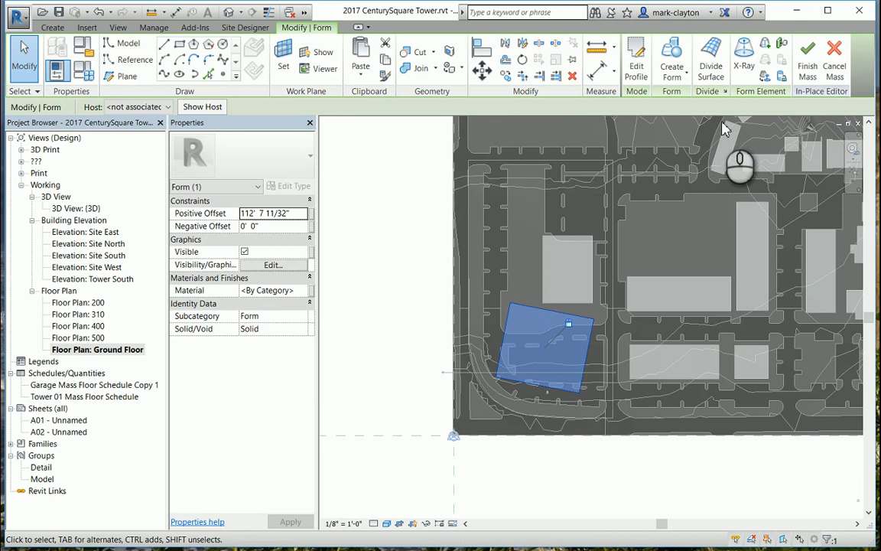
{"action": "left_click", "coordinate": [744, 60]}
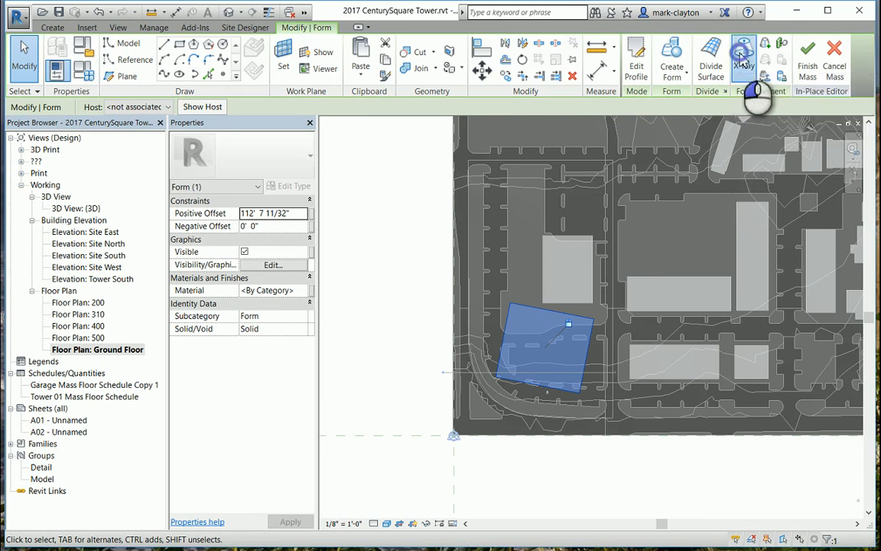
{"action": "scroll", "coordinate": [553, 373], "scroll_direction": "up", "scroll_amount": 1}
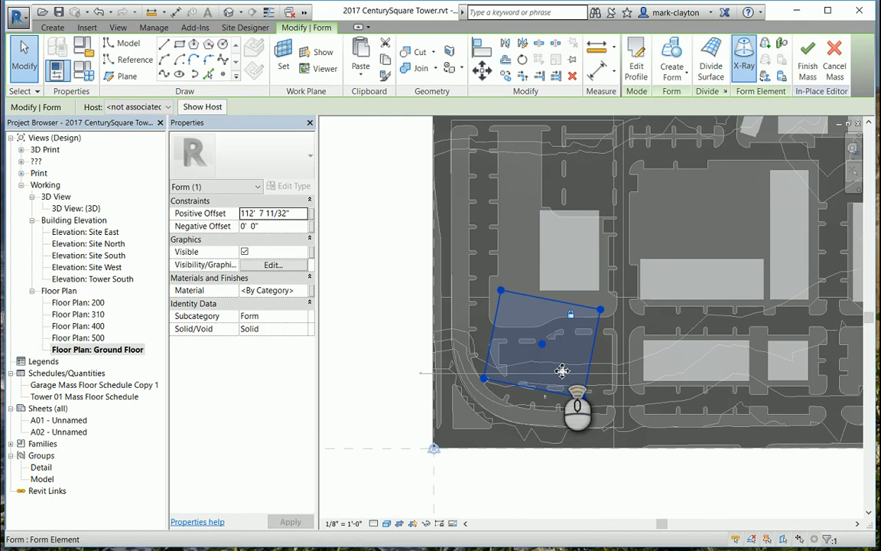
{"action": "left_click", "coordinate": [354, 249]}
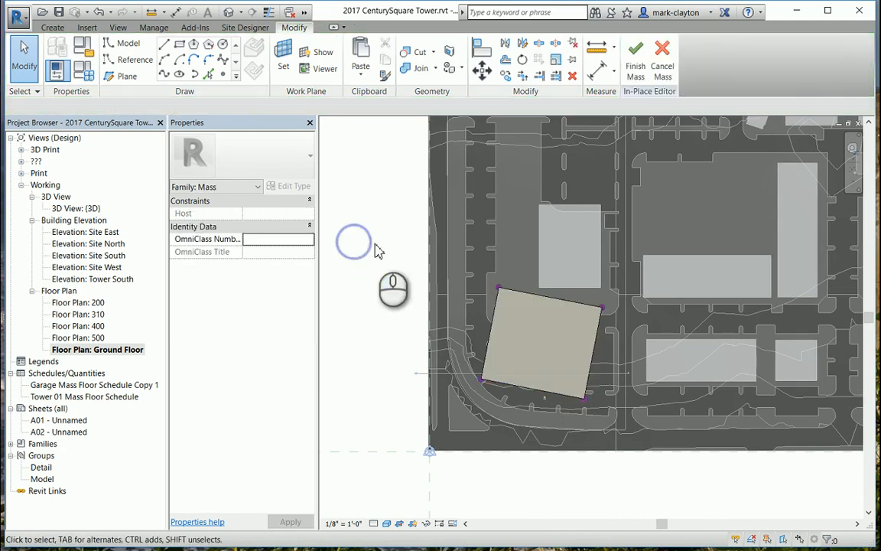
- Stretch the tower form's northwest corner northward, making its west side about 214 ft long, and finish the mass
{"action": "left_click", "coordinate": [523, 319]}
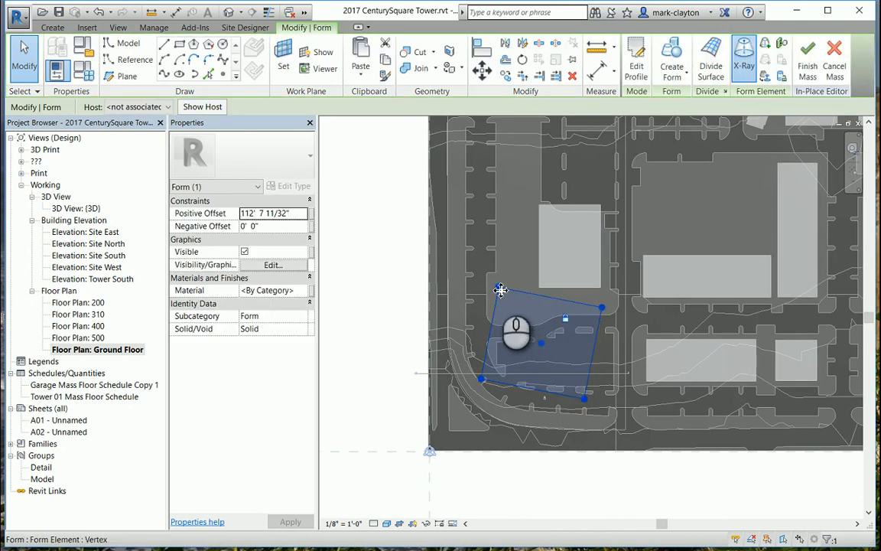
{"action": "left_click", "coordinate": [500, 289]}
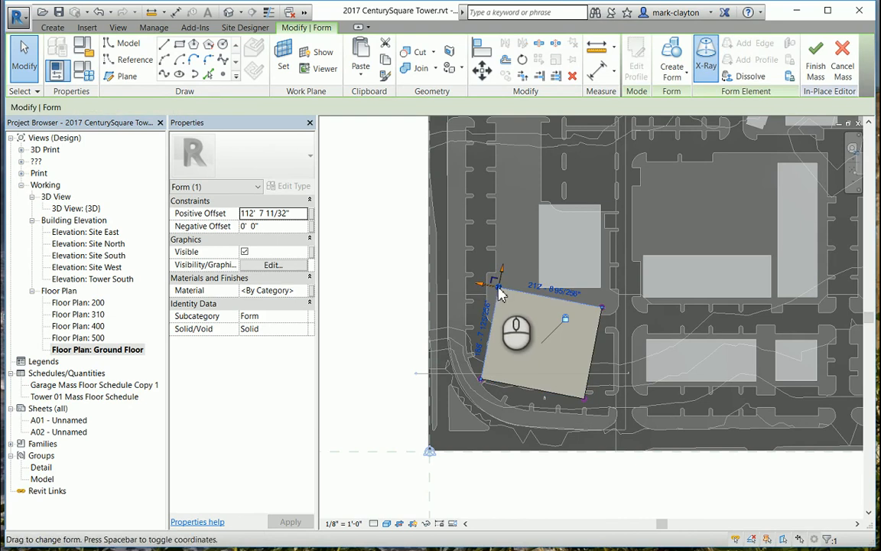
{"action": "left_click", "coordinate": [500, 295]}
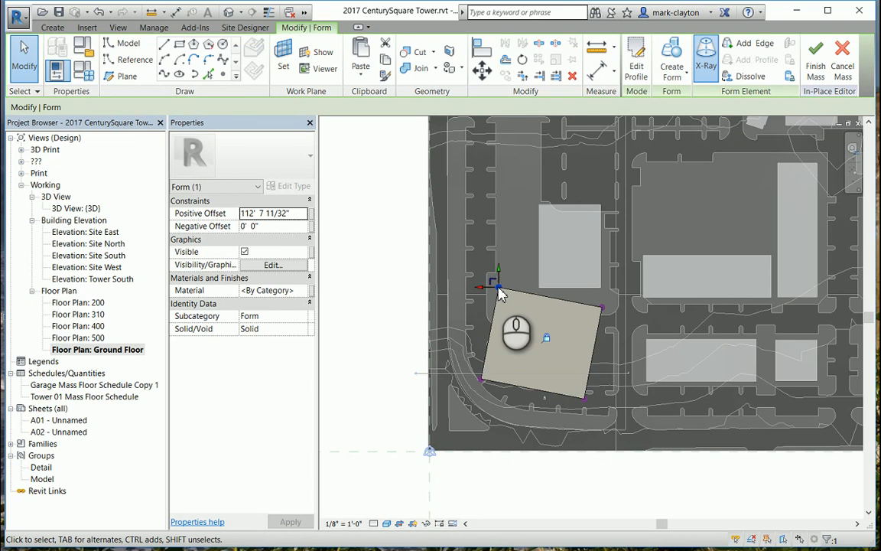
{"action": "left_click_drag", "start_coordinate": [497, 293], "coordinate": [484, 272]}
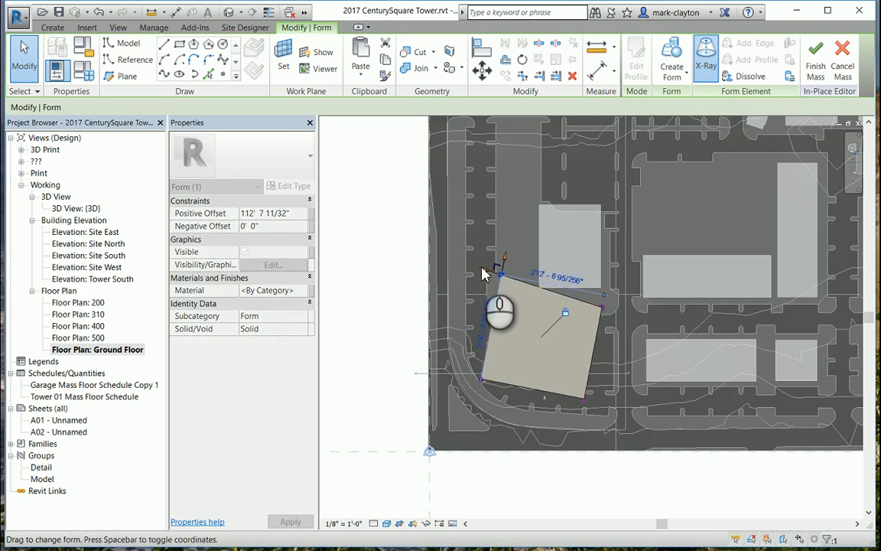
{"action": "left_click", "coordinate": [586, 398]}
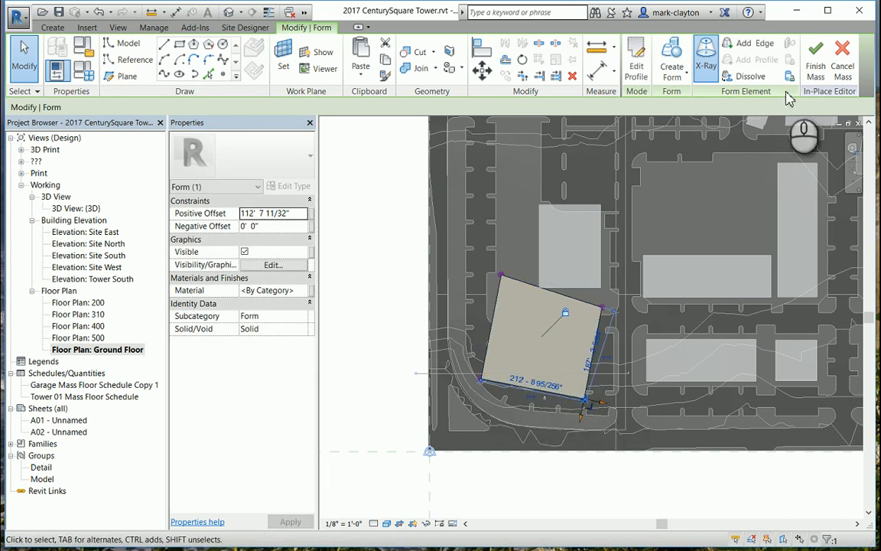
{"action": "left_click", "coordinate": [815, 66]}
{"action": "left_click", "coordinate": [371, 254]}
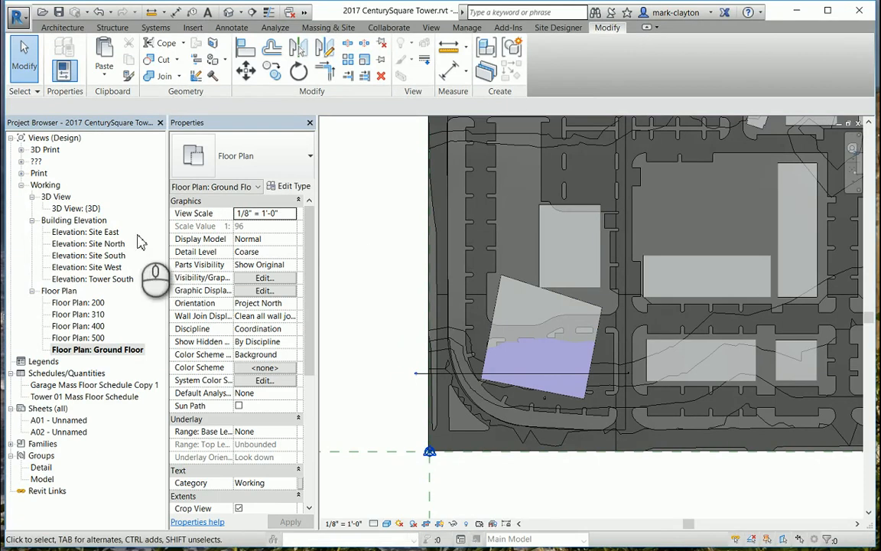
- Open the {3D} view and reopen the Tower 01 mass for in-place editing
{"action": "double_click", "coordinate": [76, 207]}
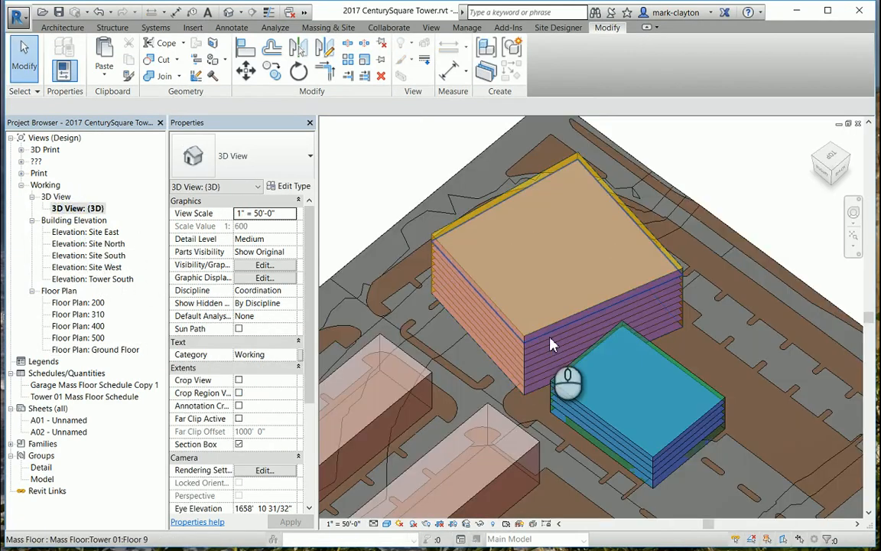
{"action": "middle_click_drag", "start_coordinate": [592, 206], "coordinate": [547, 334], "text": "shift"}
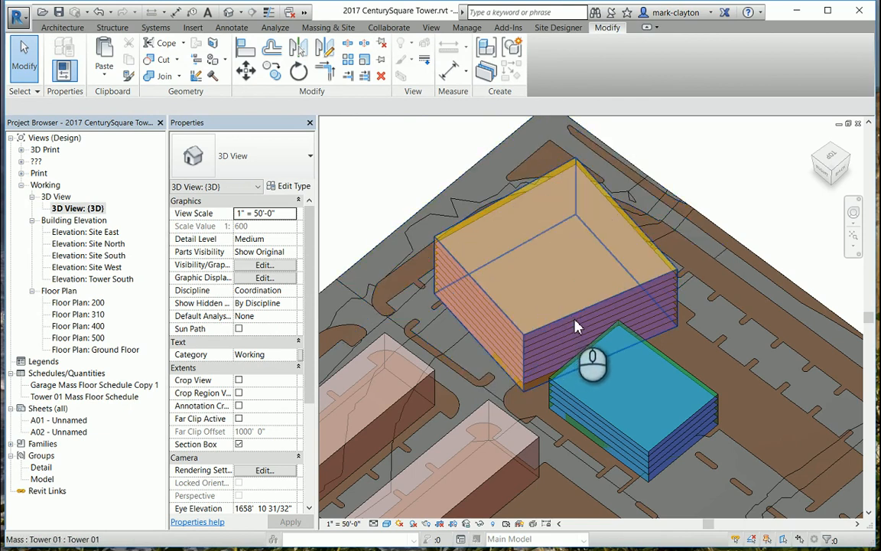
{"action": "left_click", "coordinate": [451, 233]}
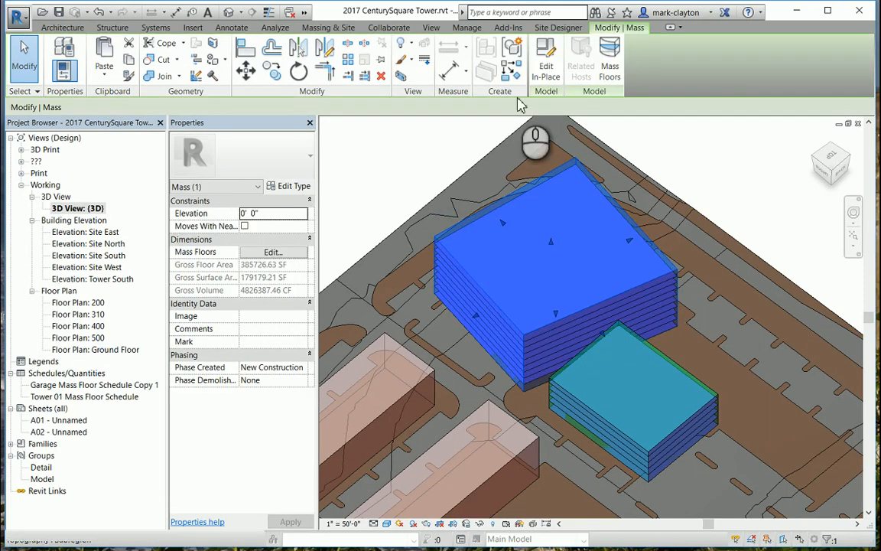
{"action": "double_click", "coordinate": [539, 138]}
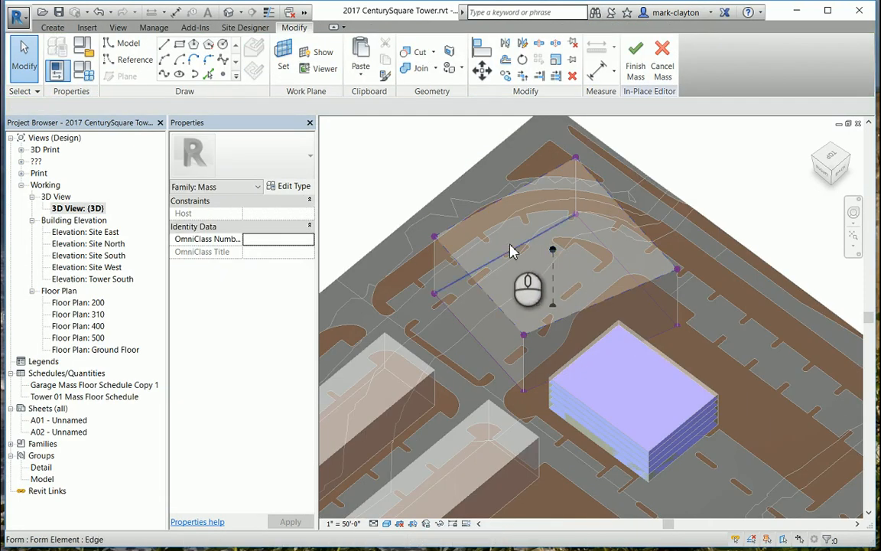
- Unlock the form's profiles and move its top southeast vertex inward, shortening the top south edge to about 159 ft
{"action": "left_click", "coordinate": [436, 239]}
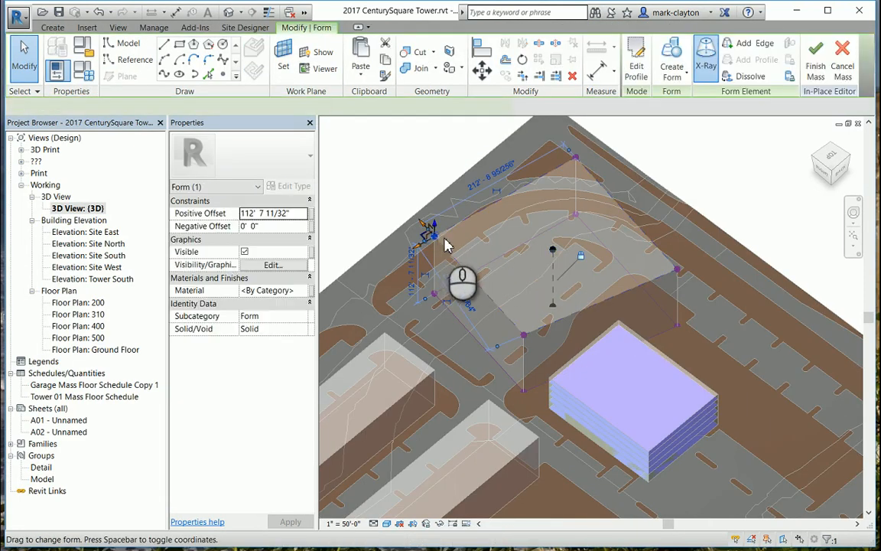
{"action": "mouse_move", "coordinate": [435, 237]}
{"action": "left_mouse_down"}
{"action": "mouse_move", "coordinate": [469, 235]}
{"action": "mouse_move", "coordinate": [445, 240]}
{"action": "mouse_move", "coordinate": [428, 224]}
{"action": "left_mouse_up"}
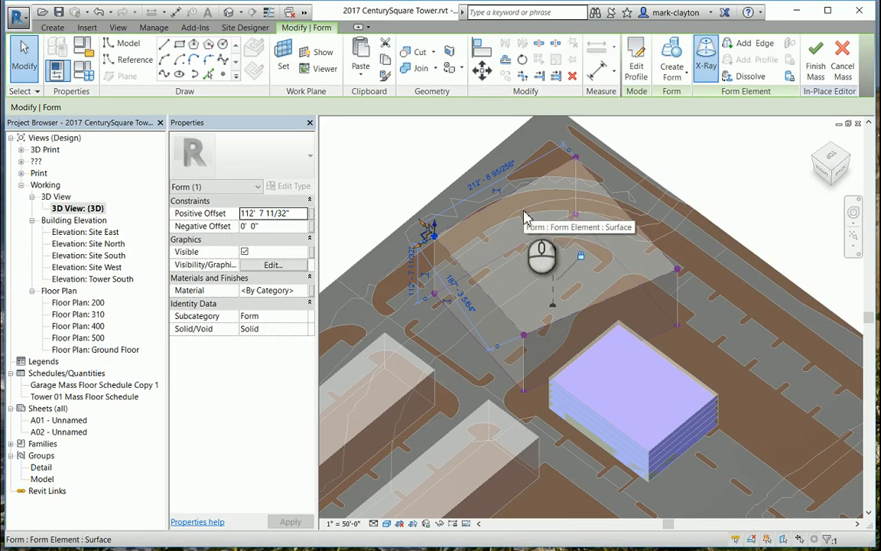
{"action": "left_click", "coordinate": [790, 76]}
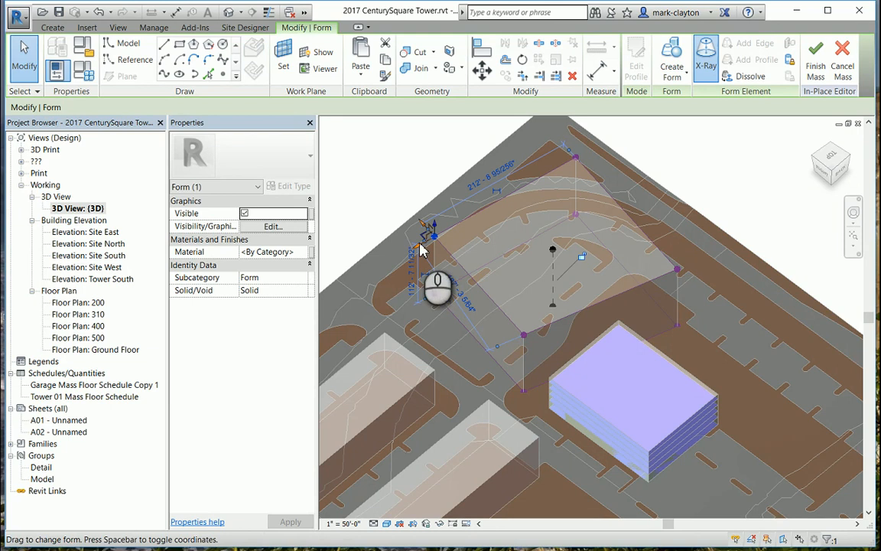
{"action": "left_click_drag", "start_coordinate": [430, 239], "coordinate": [468, 234]}
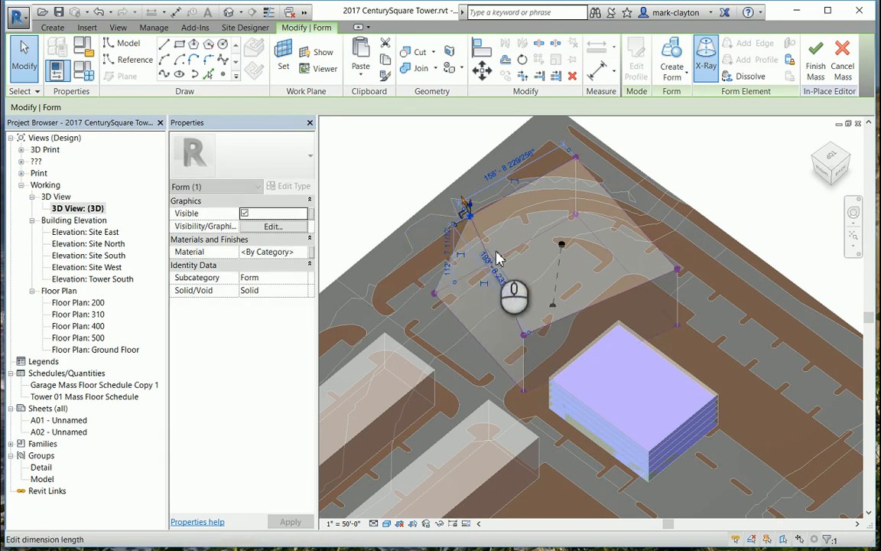
- Move the form's top northwest vertex inward and raise it to about 194 ft above the base
{"action": "left_click", "coordinate": [523, 335]}
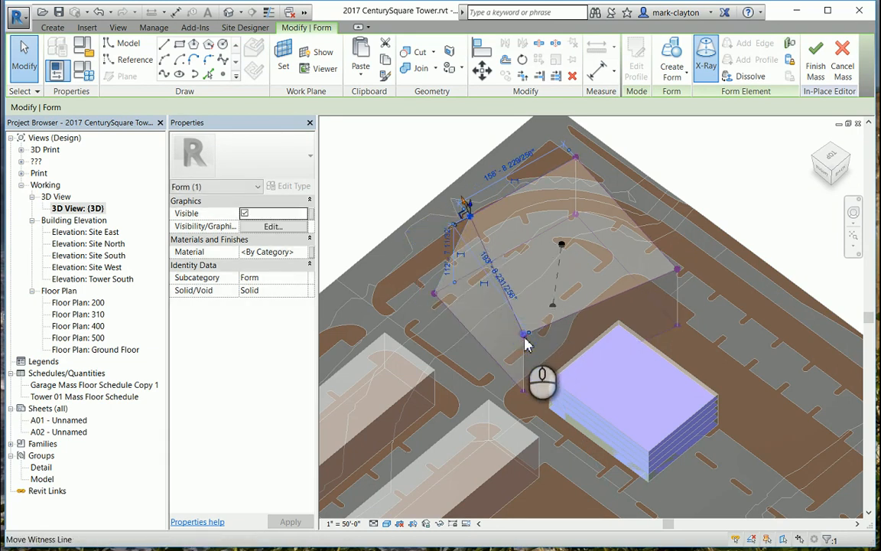
{"action": "left_click", "coordinate": [678, 270]}
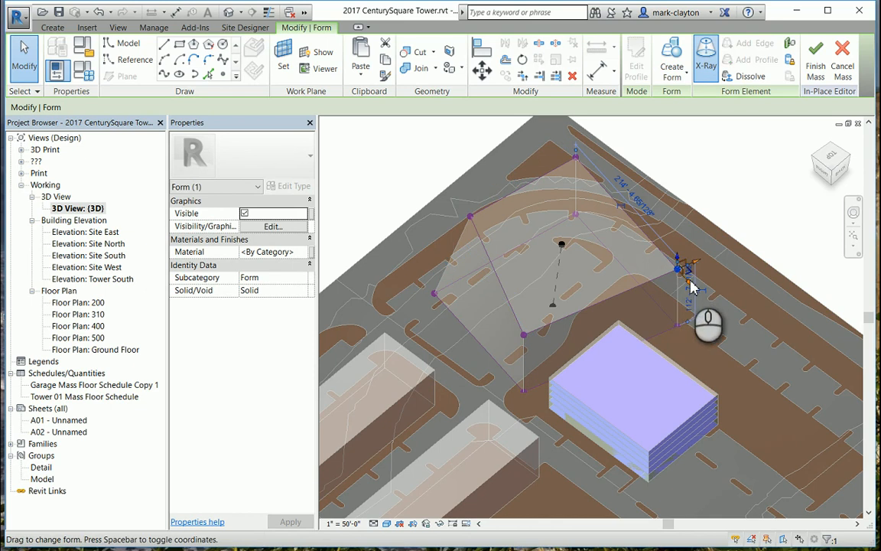
{"action": "left_click_drag", "start_coordinate": [689, 289], "coordinate": [672, 212]}
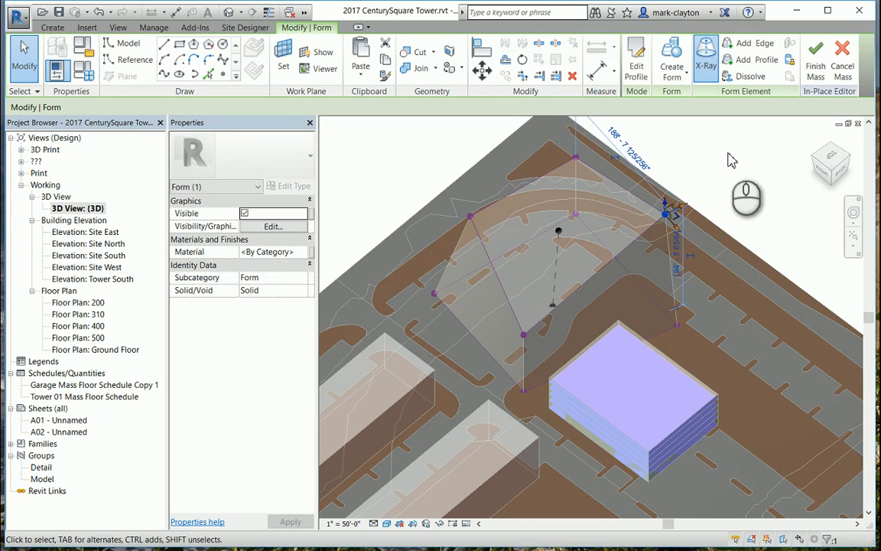
- Try removing the bottom south edge of the tower form
{"action": "left_click", "coordinate": [358, 167]}
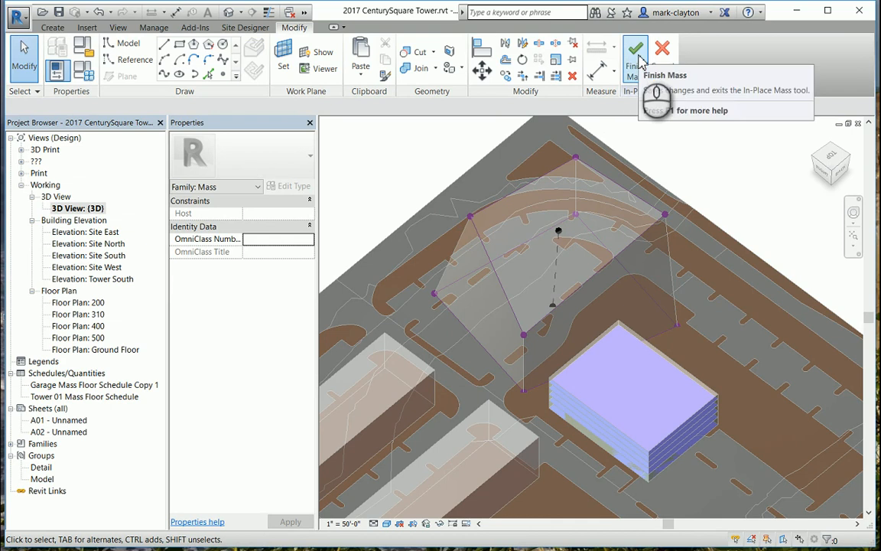
{"action": "left_click", "coordinate": [468, 279]}
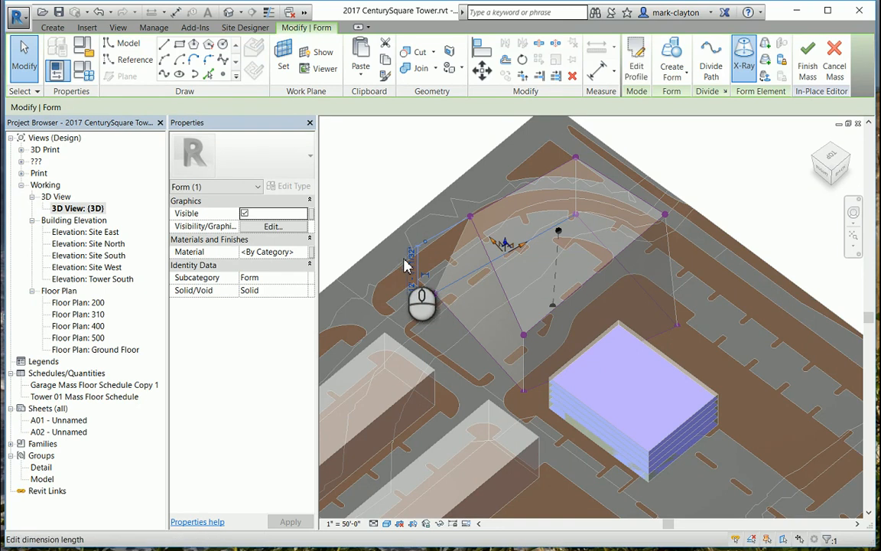
{"action": "left_click", "coordinate": [386, 170]}
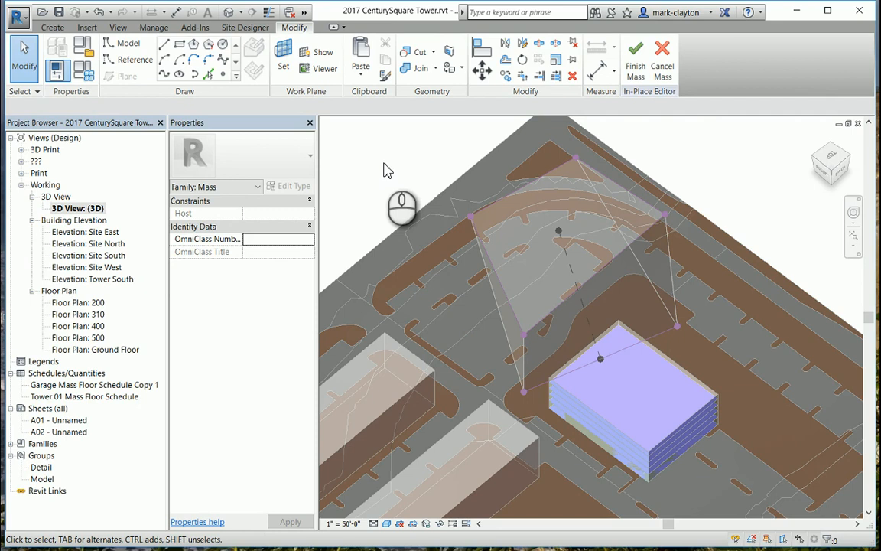
- Quit in-place editing and discard the changes, and reopen the Tower 01 mass for editing in the Ground Floor plan
{"action": "left_click", "coordinate": [665, 66]}
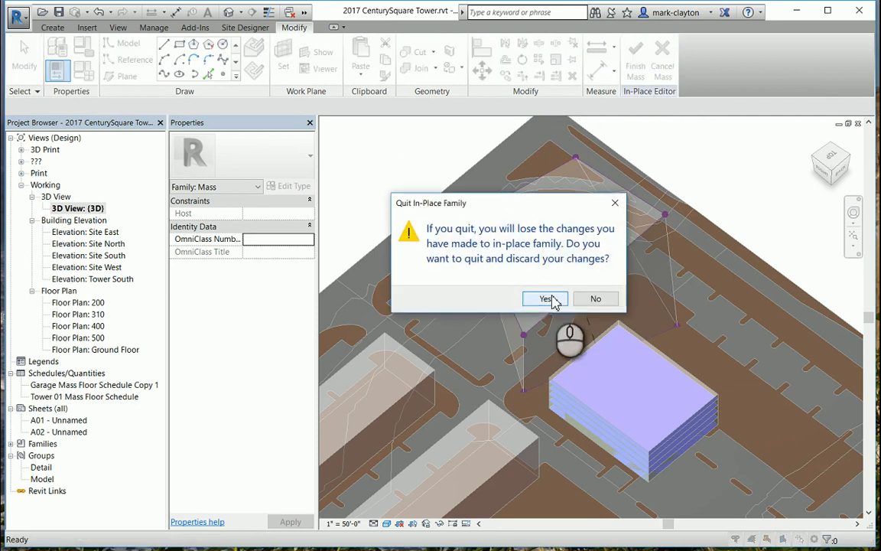
{"action": "left_click", "coordinate": [549, 299]}
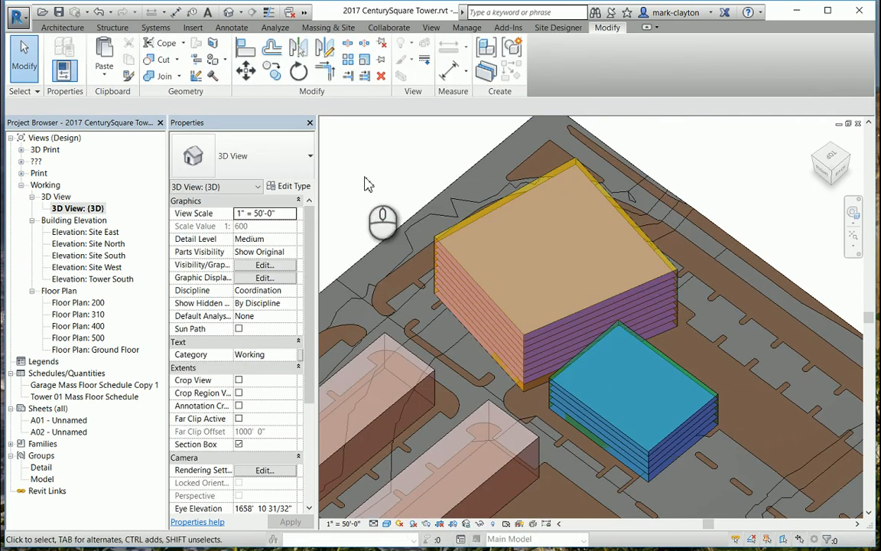
{"action": "double_click", "coordinate": [107, 351]}
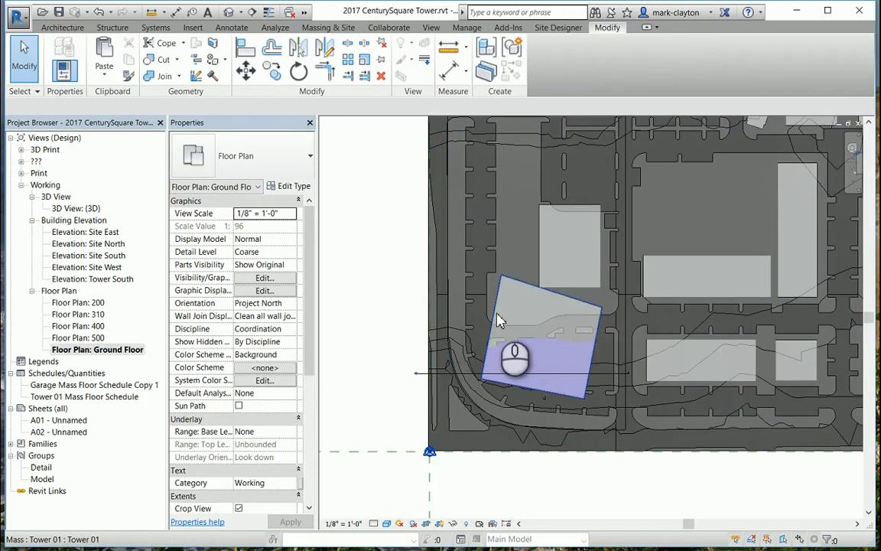
{"action": "left_click", "coordinate": [497, 317]}
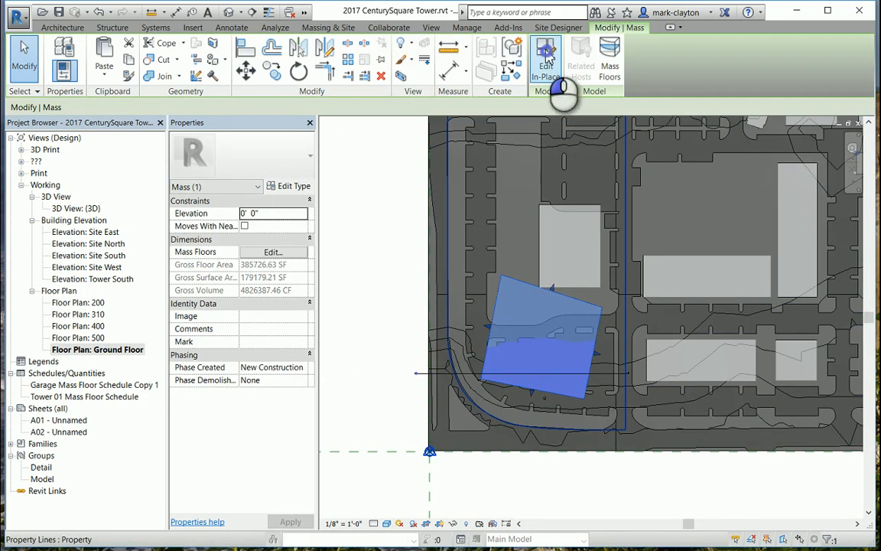
{"action": "left_click", "coordinate": [561, 85]}
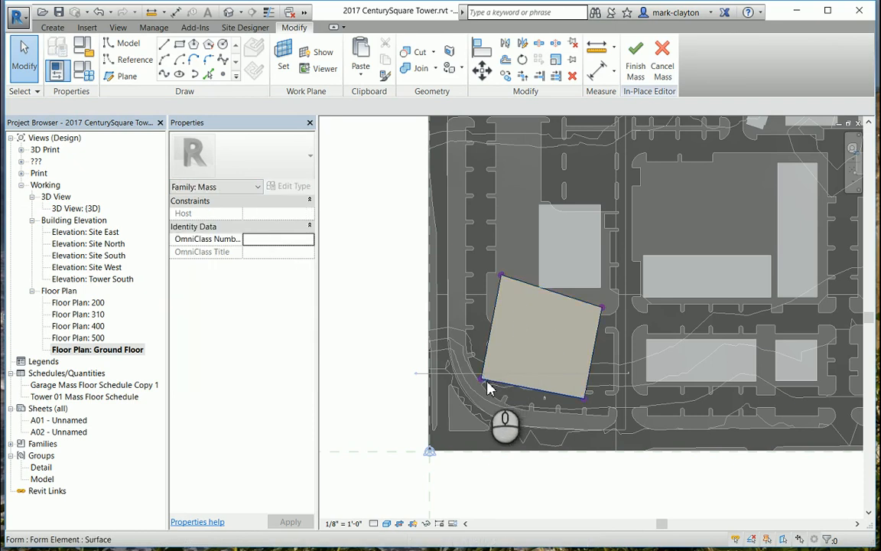
- Dissolve the tower form into its underlying profile lines
{"action": "left_click", "coordinate": [481, 386]}
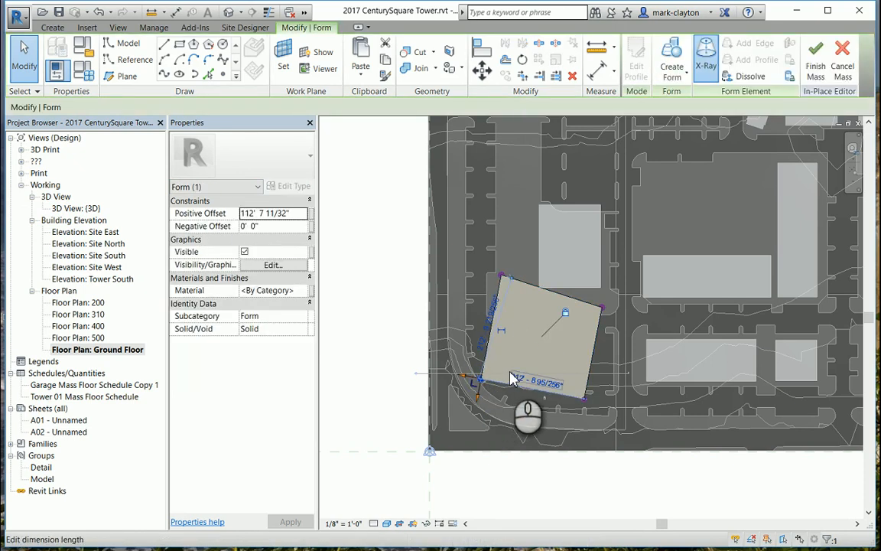
{"action": "scroll", "coordinate": [514, 355], "scroll_direction": "up", "scroll_amount": 3}
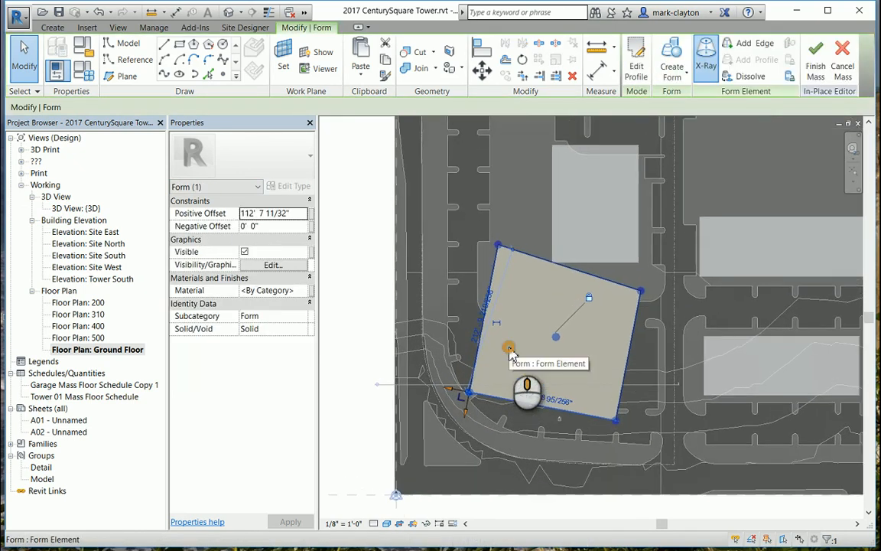
{"action": "middle_click_drag", "start_coordinate": [506, 345], "coordinate": [443, 271]}
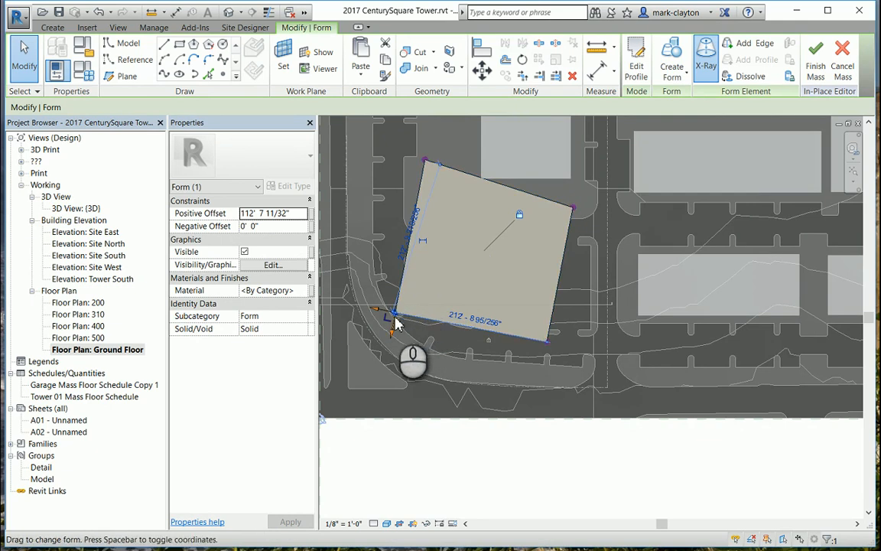
{"action": "left_click", "coordinate": [439, 278]}
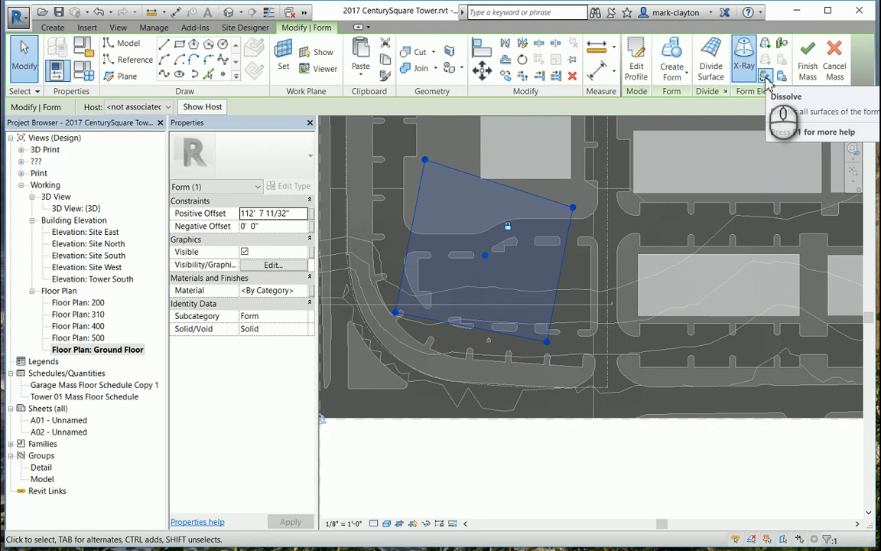
{"action": "left_click", "coordinate": [765, 78]}
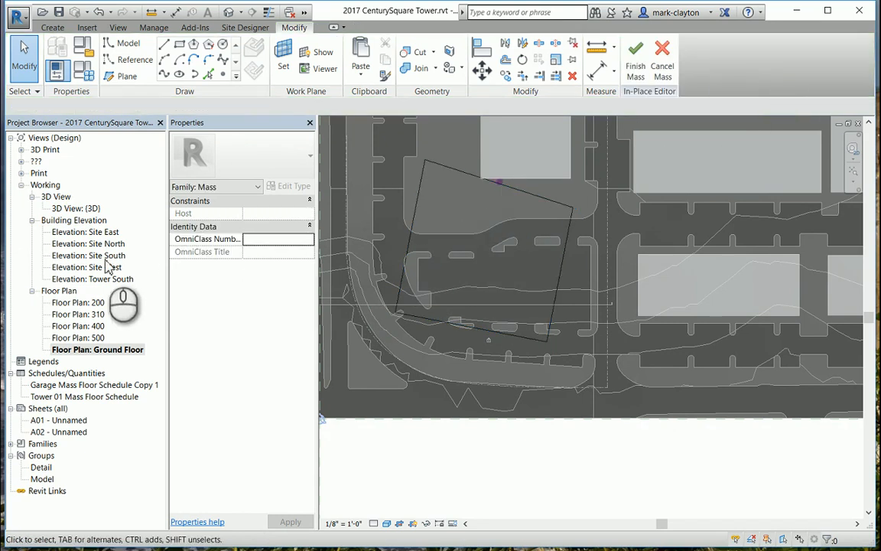
- Open the {3D} view and delete the south line of the tower's base profile
{"action": "double_click", "coordinate": [82, 208]}
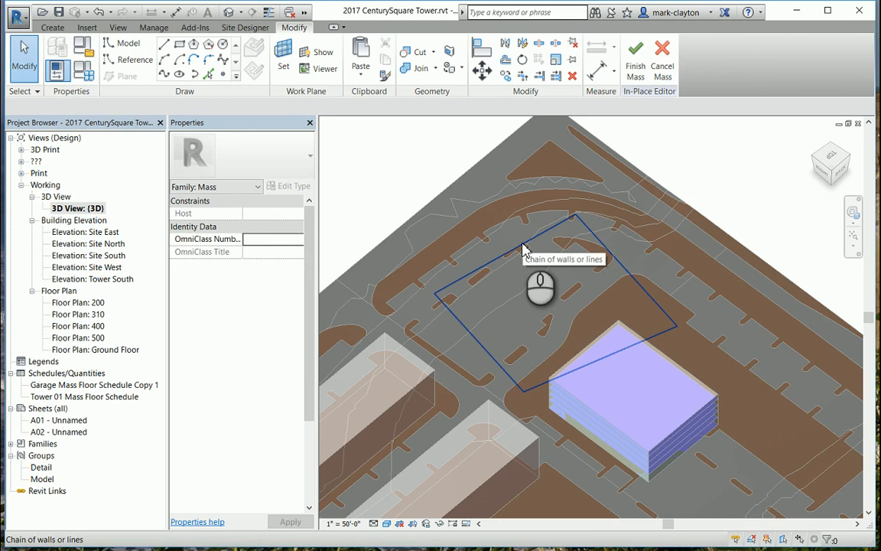
{"action": "left_click", "coordinate": [523, 250]}
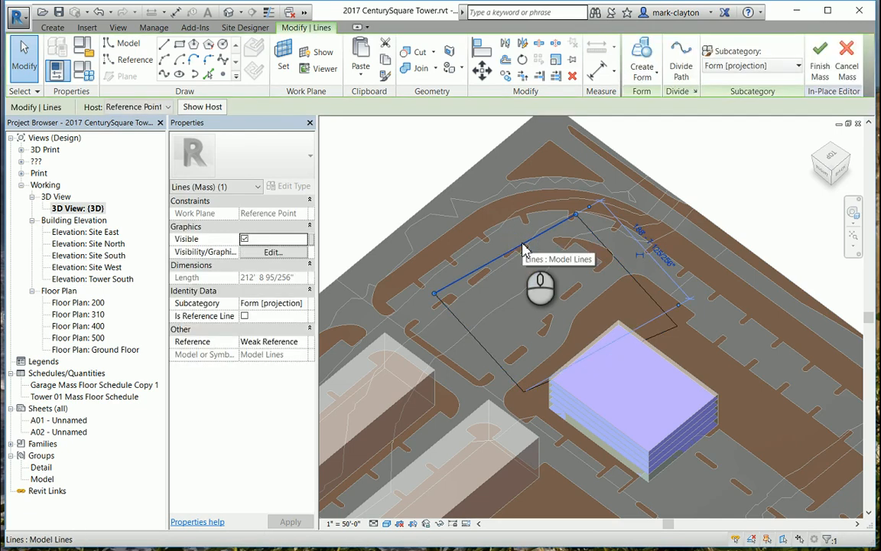
{"action": "key", "text": "Delete"}
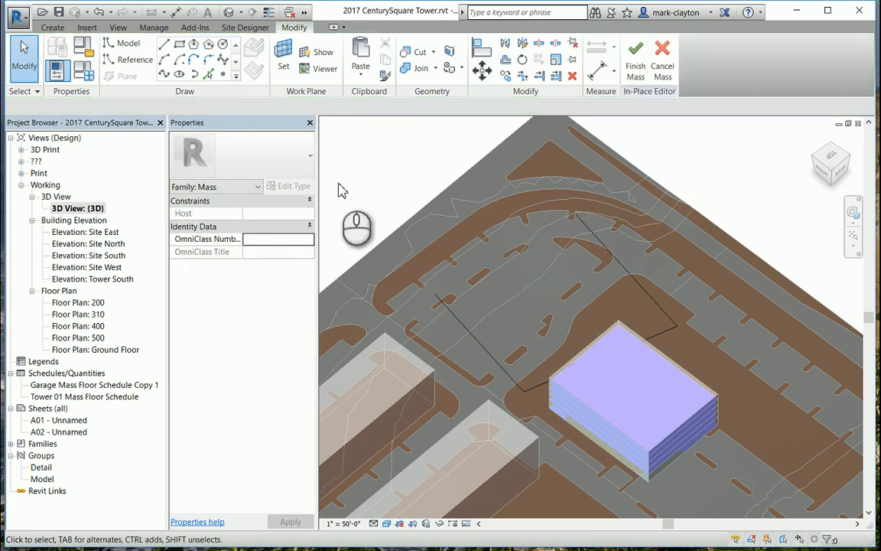
- Try to draw a model spline on Level 200 from the profile's southeast endpoint in place of the missing south side
{"action": "left_click", "coordinate": [163, 75]}
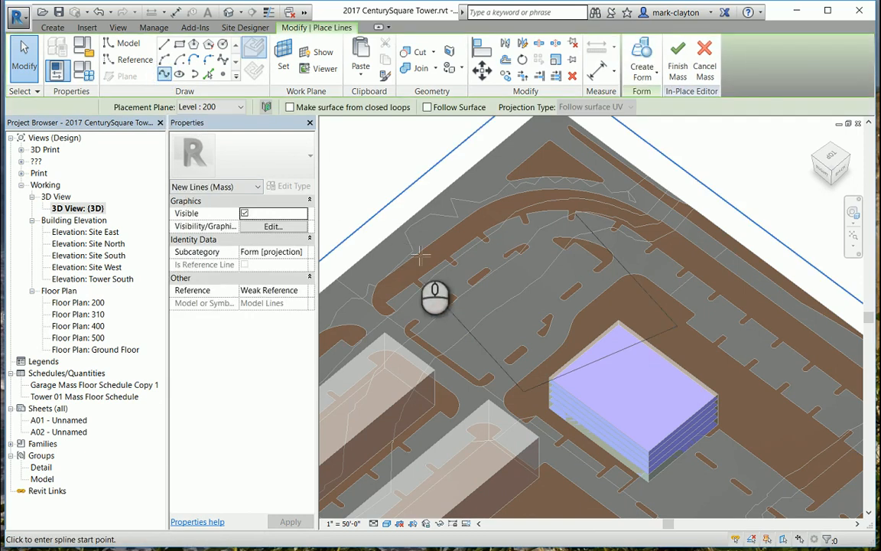
{"action": "left_click", "coordinate": [437, 290]}
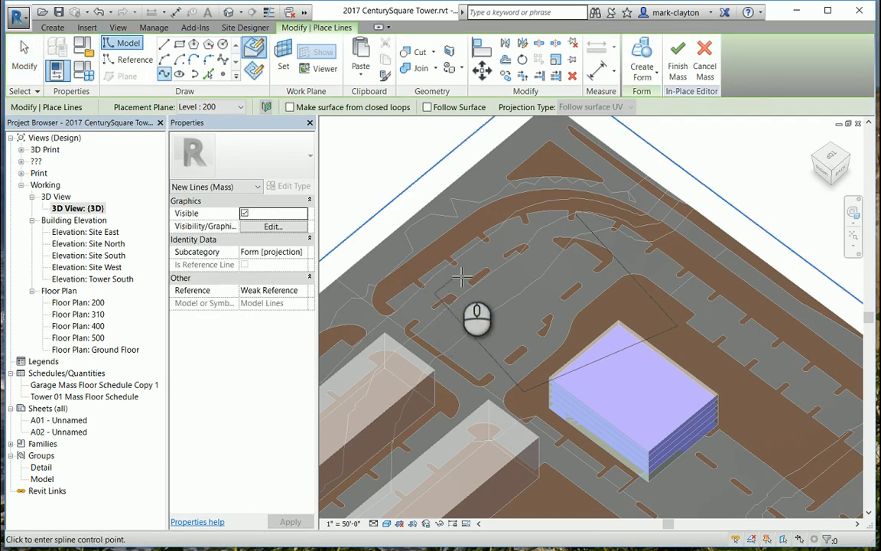
{"action": "left_click", "coordinate": [506, 265]}
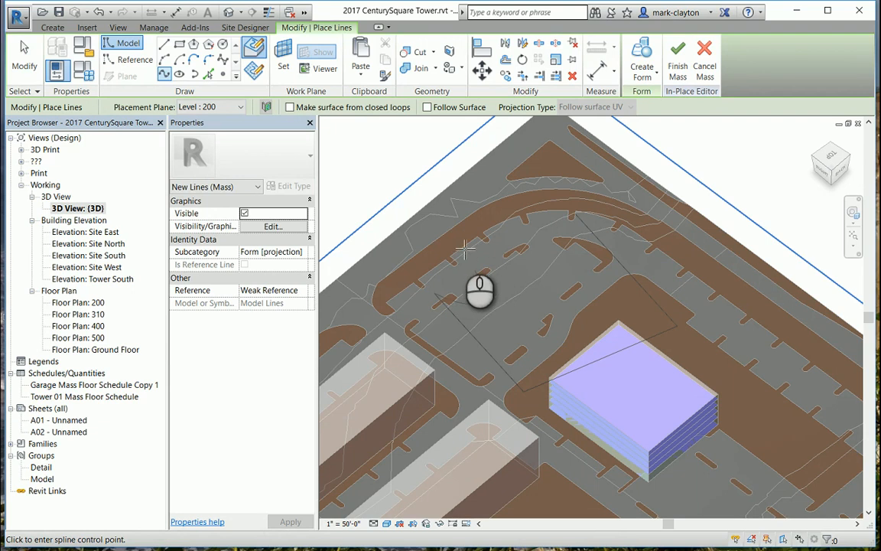
{"action": "left_click", "coordinate": [497, 275]}
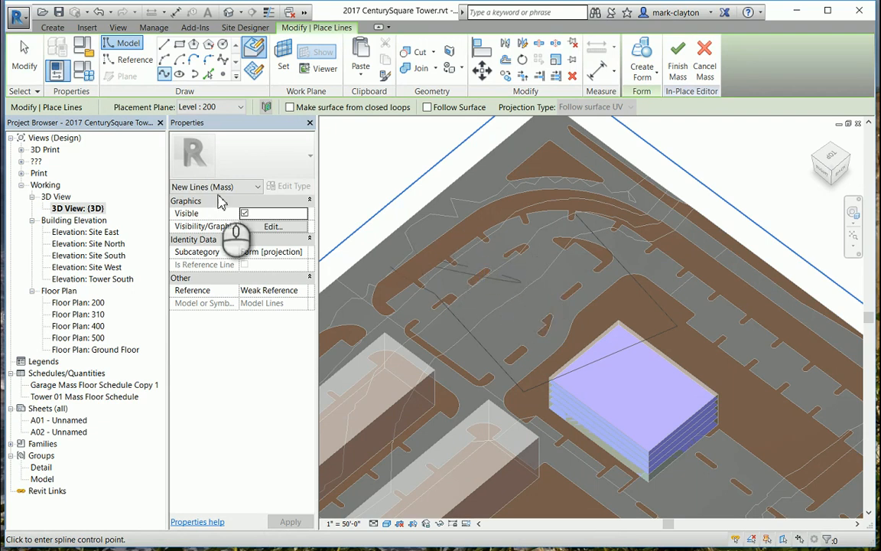
{"action": "left_click", "coordinate": [24, 55]}
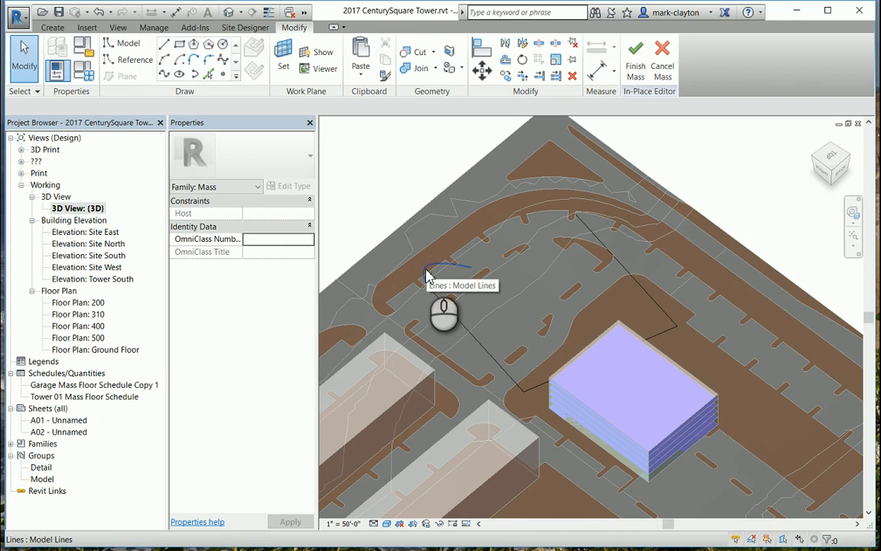
- Delete the spline drawn near the profile's southeast corner
{"action": "left_click", "coordinate": [426, 271]}
{"action": "key", "text": "Delete"}
{"action": "left_click", "coordinate": [426, 271]}
{"action": "key", "text": "Delete"}
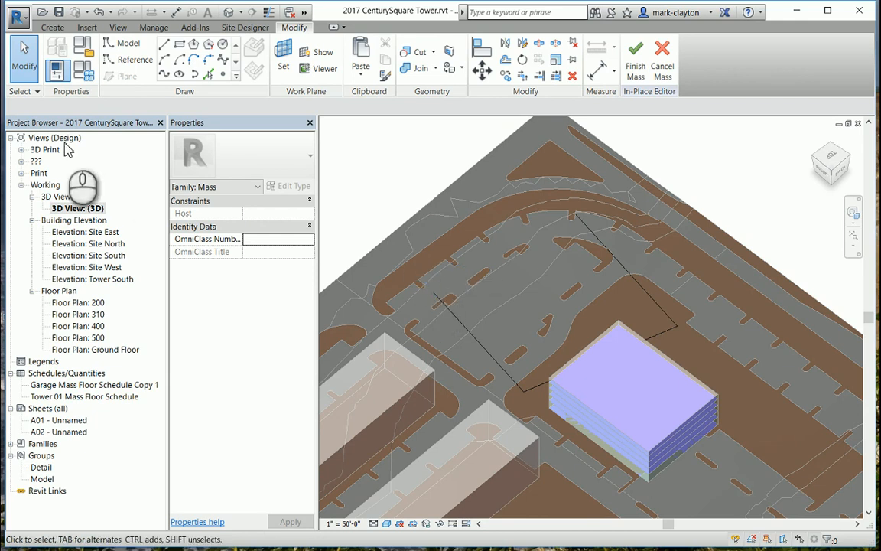
{"action": "left_click", "coordinate": [26, 66]}
{"action": "left_click", "coordinate": [443, 269]}
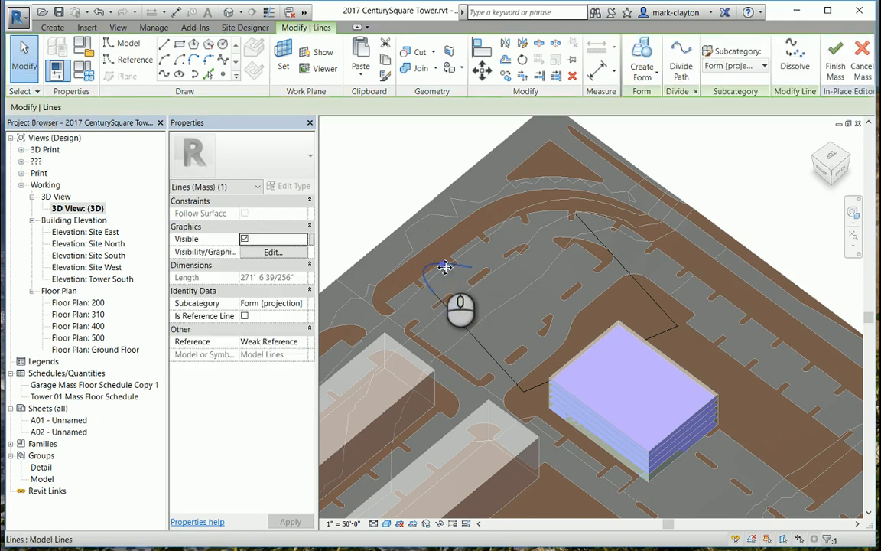
{"action": "key", "text": "Delete"}
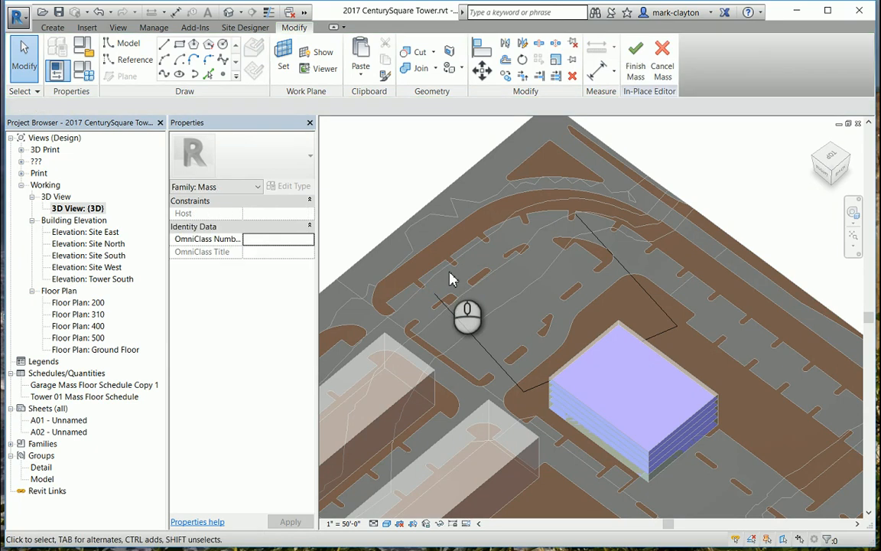
- Set the work plane to Level : Ground Floor
{"action": "left_click", "coordinate": [282, 57]}
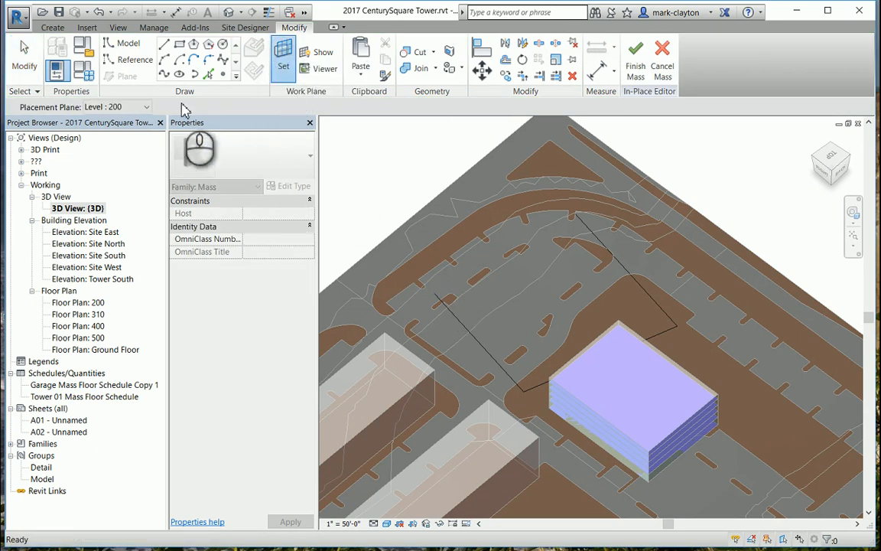
{"action": "left_click", "coordinate": [145, 108]}
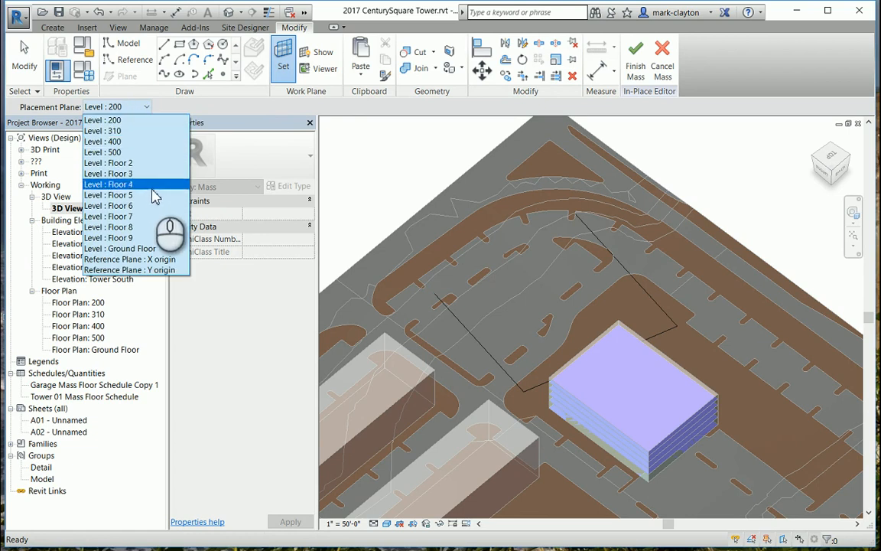
{"action": "left_click", "coordinate": [152, 250]}
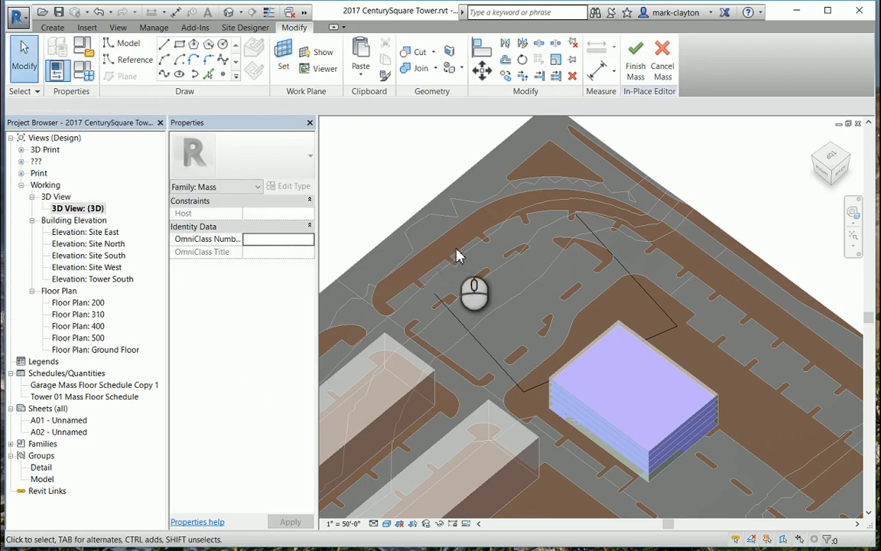
- Try to draw a reference-line spline on the Ground Floor level from the profile's southeast endpoint
{"action": "left_click", "coordinate": [136, 60]}
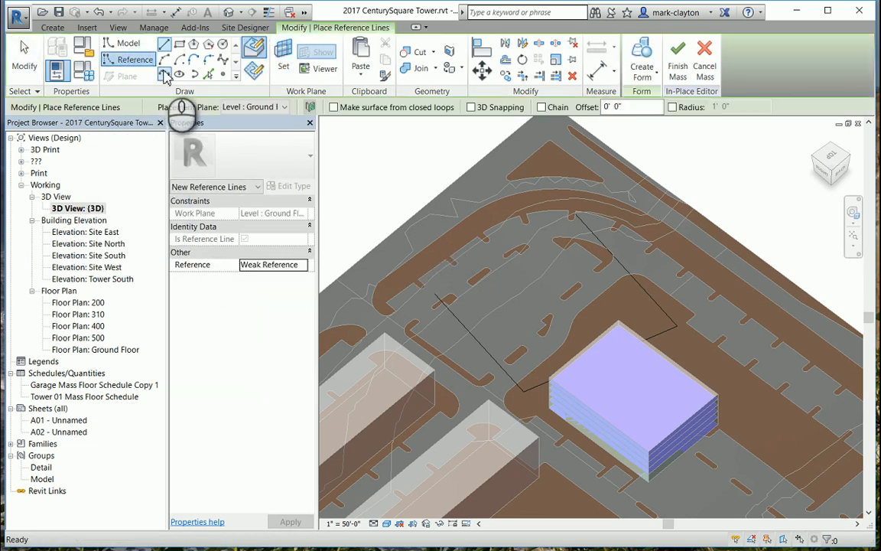
{"action": "left_click", "coordinate": [442, 295]}
{"action": "left_click", "coordinate": [469, 260]}
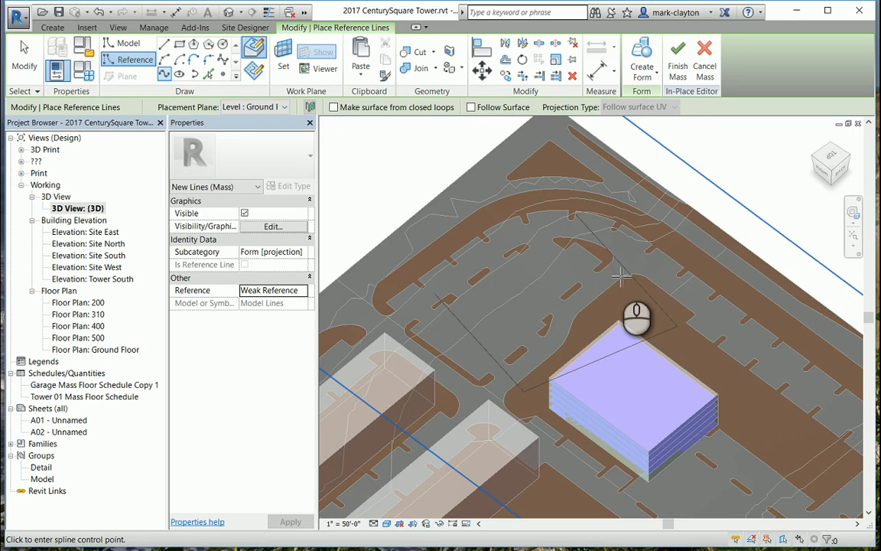
{"action": "left_click", "coordinate": [24, 57]}
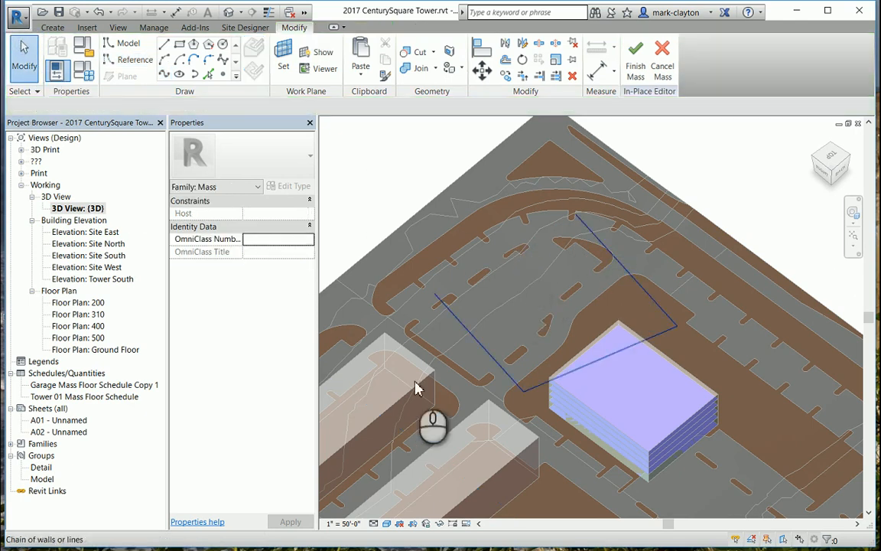
- Switch the 3D view's visual style to Wireframe
{"action": "left_click", "coordinate": [387, 524]}
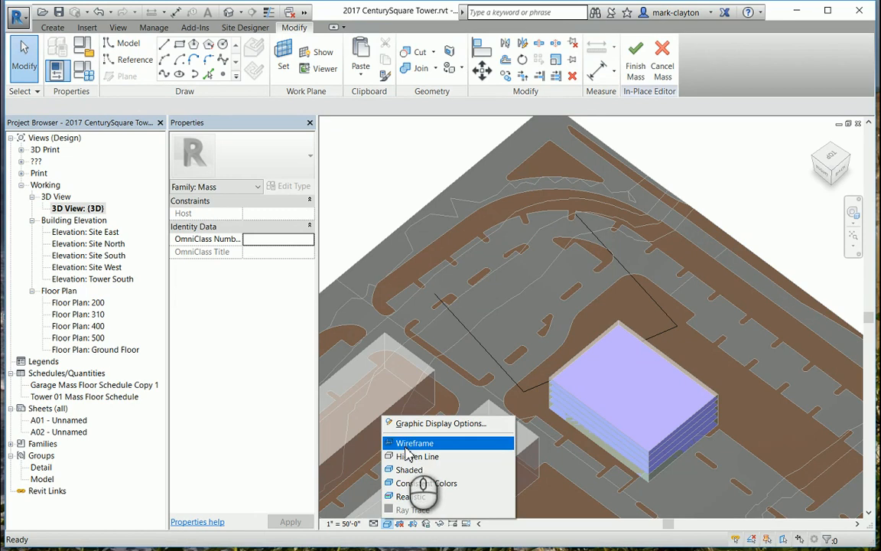
{"action": "left_click", "coordinate": [408, 444]}
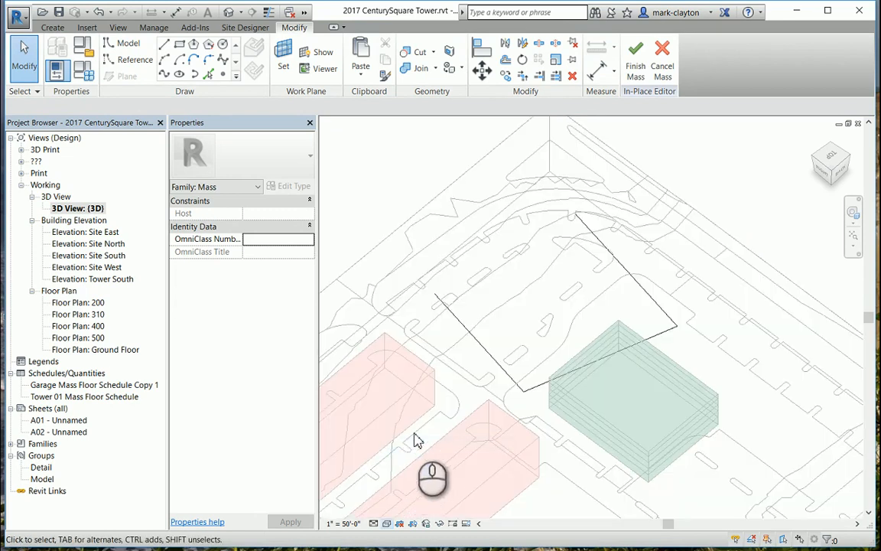
{"action": "scroll", "coordinate": [528, 273], "scroll_direction": "up", "scroll_amount": 3}
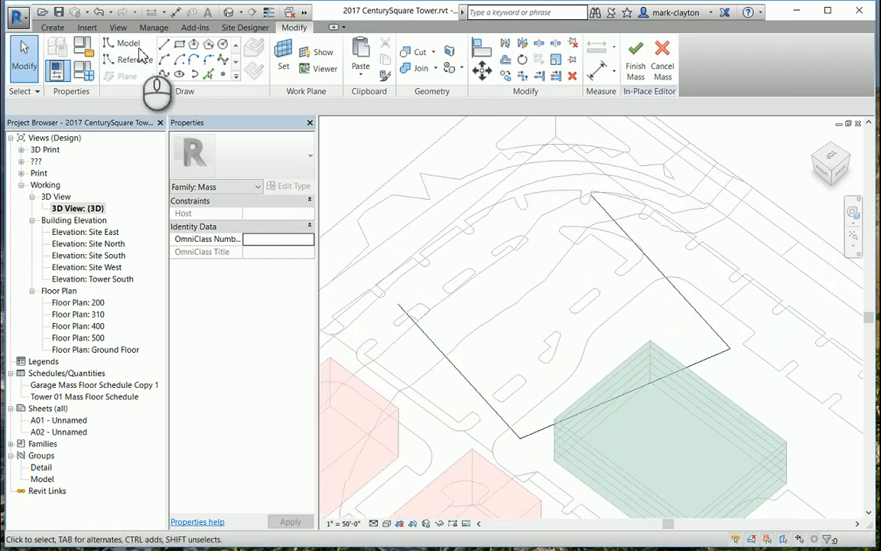
- Draw a wavy model spline on the Ground Floor from the profile's open endpoint across to a point on the opposite side line
{"action": "left_click", "coordinate": [163, 44]}
{"action": "left_click", "coordinate": [165, 74]}
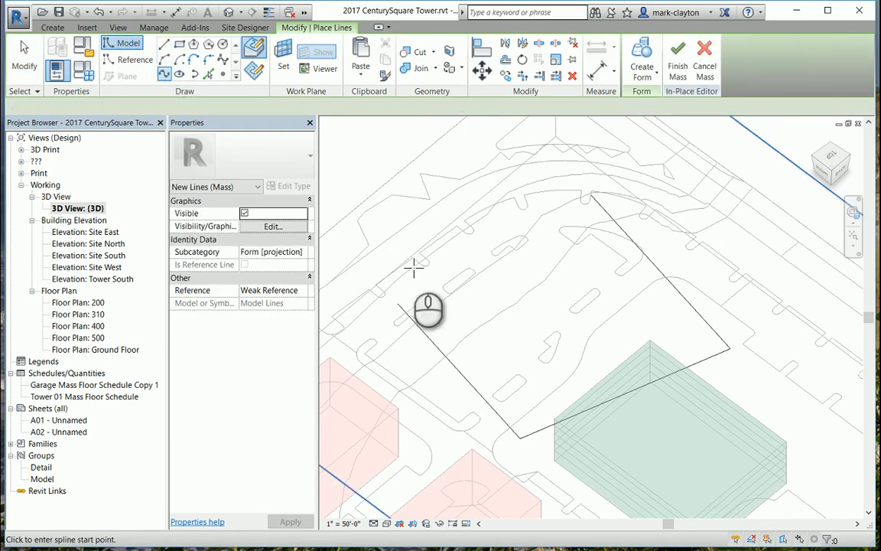
{"action": "left_click", "coordinate": [399, 302]}
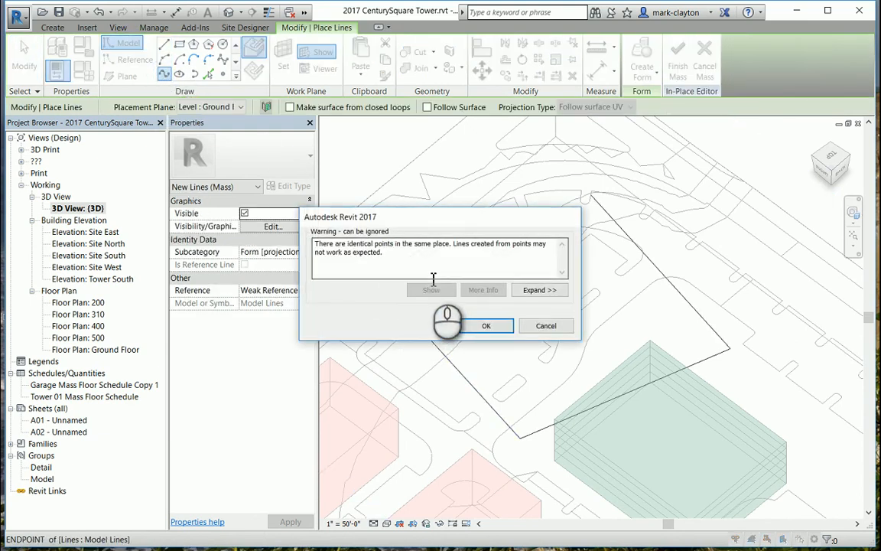
{"action": "left_click", "coordinate": [487, 327]}
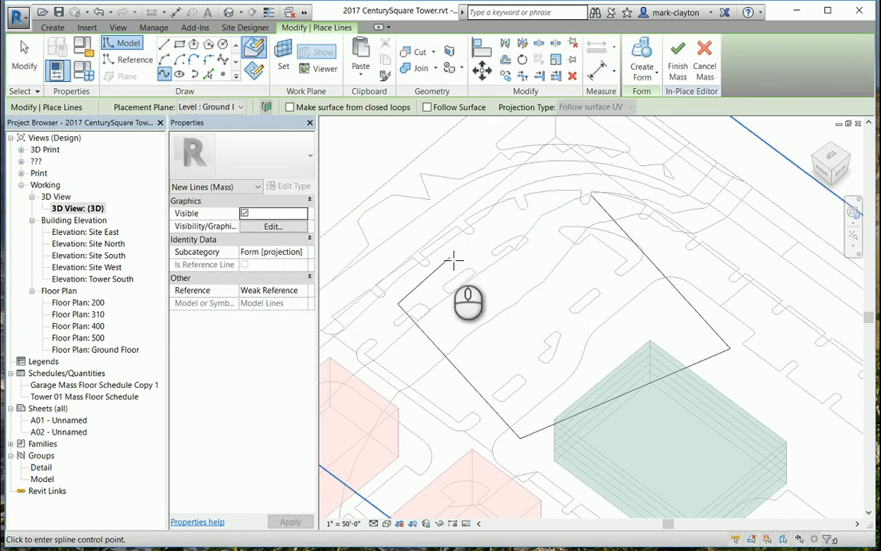
{"action": "left_click", "coordinate": [454, 260]}
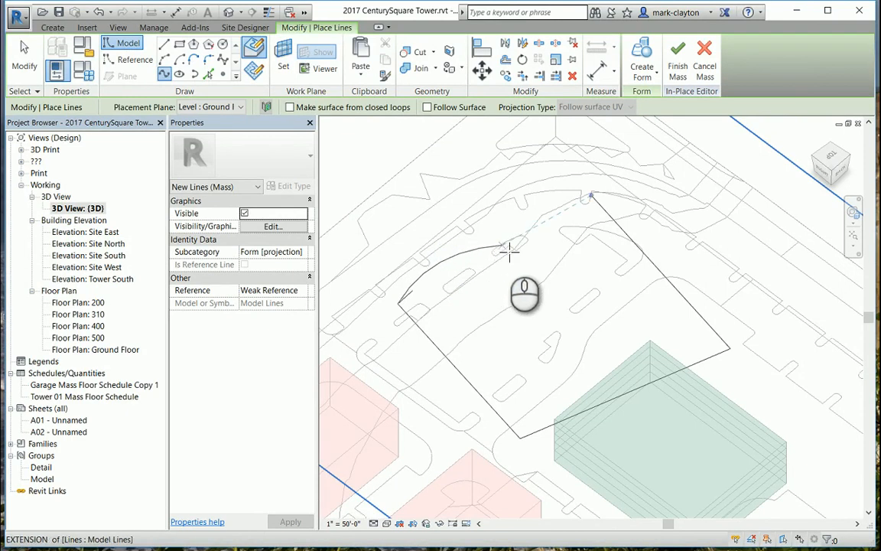
{"action": "left_click", "coordinate": [526, 252]}
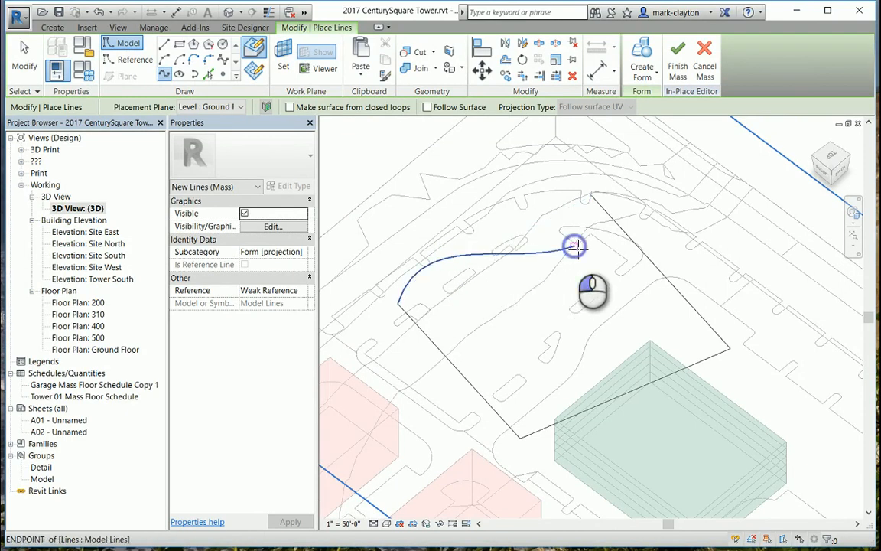
{"action": "left_click", "coordinate": [573, 245]}
{"action": "left_click", "coordinate": [602, 231]}
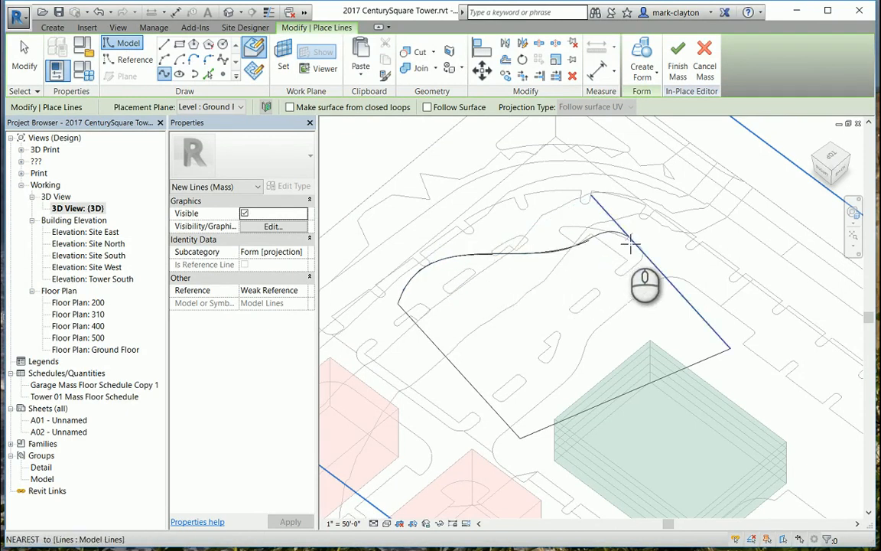
{"action": "left_click", "coordinate": [635, 250]}
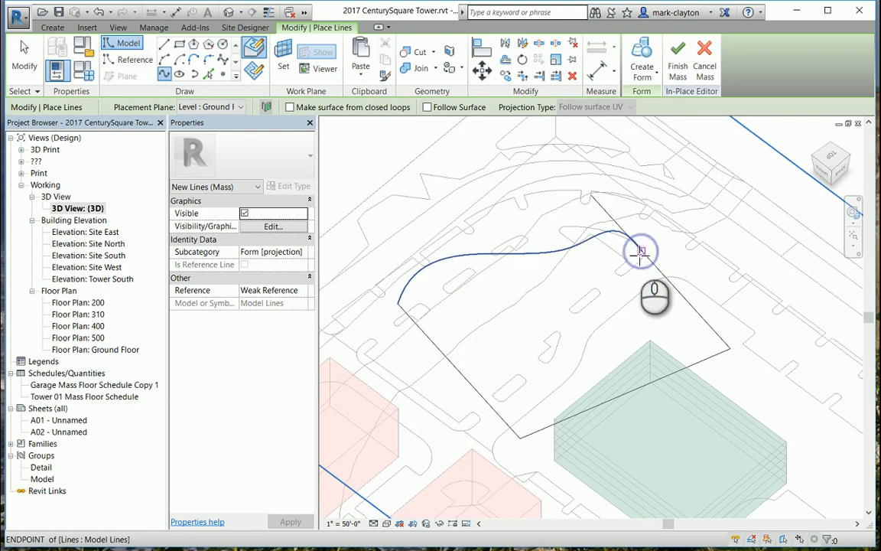
{"action": "left_click", "coordinate": [24, 60]}
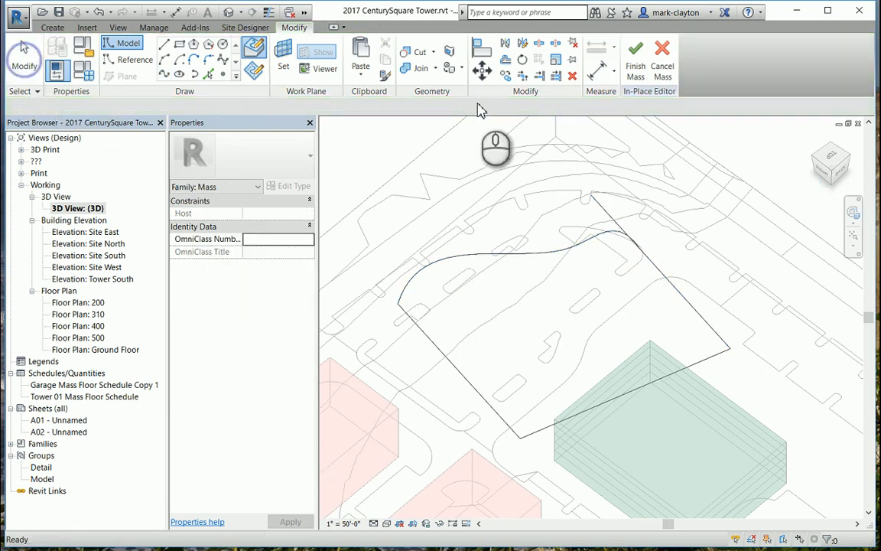
- Try to trim the opposite side line and the new spline to a corner with Trim/Extend to Corner
{"action": "key", "text": "Tab"}
{"action": "left_click", "coordinate": [609, 218]}
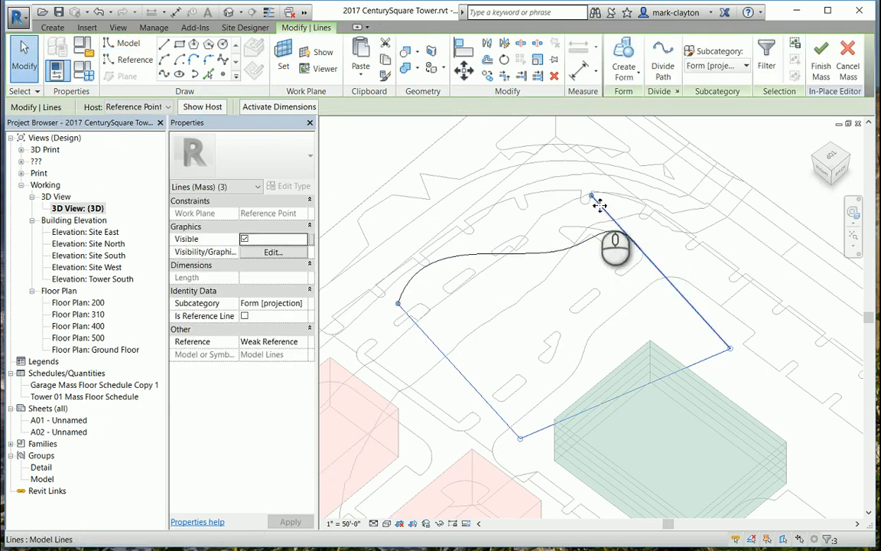
{"action": "left_click", "coordinate": [504, 77]}
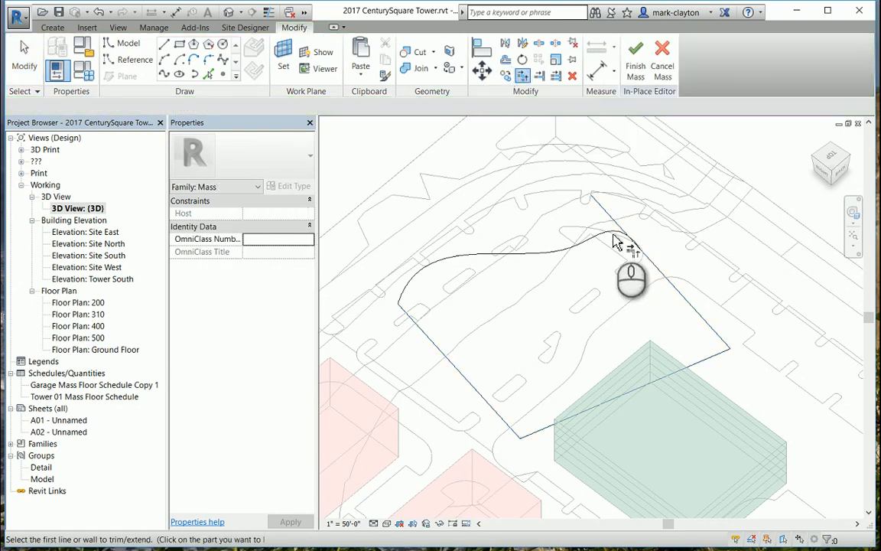
{"action": "left_click", "coordinate": [641, 259]}
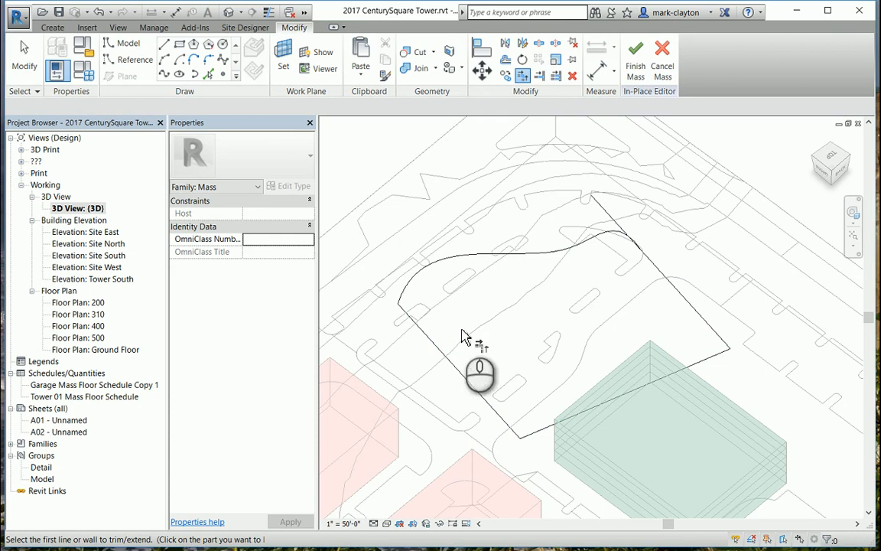
{"action": "left_click", "coordinate": [659, 266]}
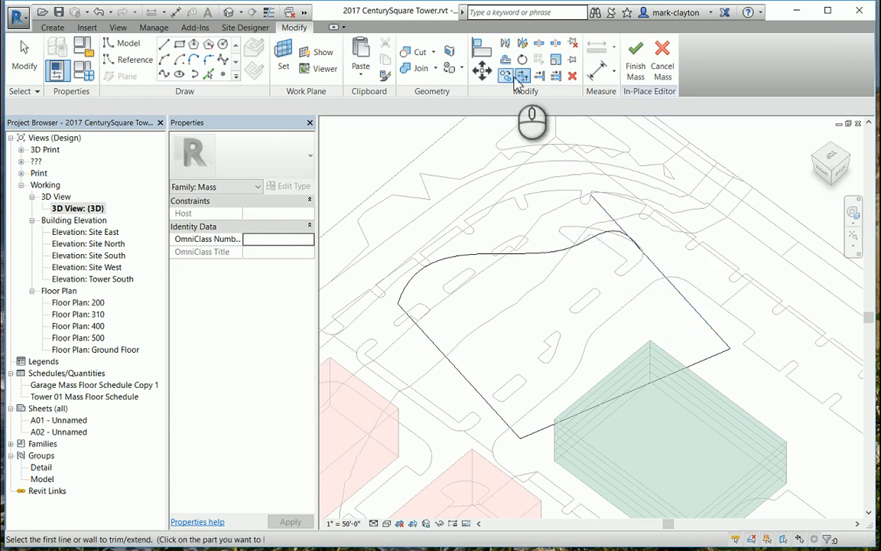
- Trim the opposite side line back with Trim/Extend Single Element, using the spline as the boundary
{"action": "left_click", "coordinate": [539, 75]}
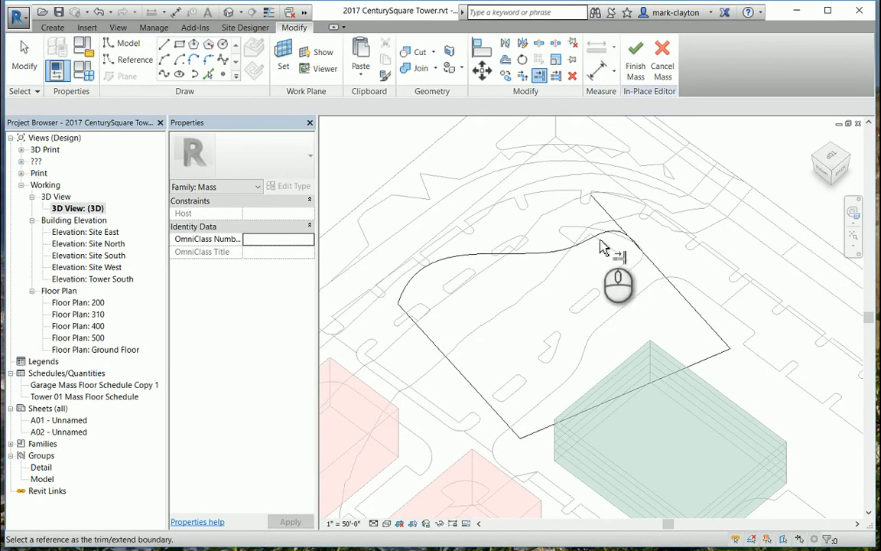
{"action": "left_click", "coordinate": [607, 235]}
{"action": "left_click", "coordinate": [659, 280]}
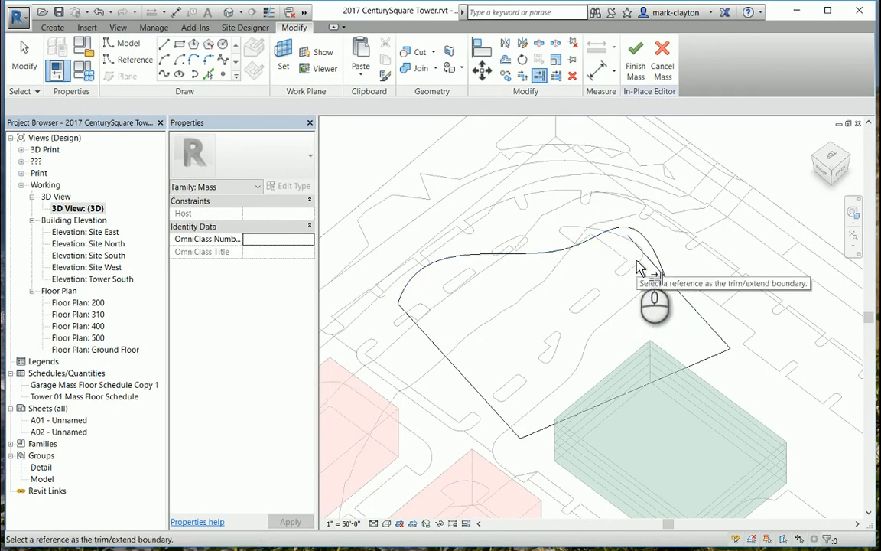
{"action": "left_click", "coordinate": [24, 57]}
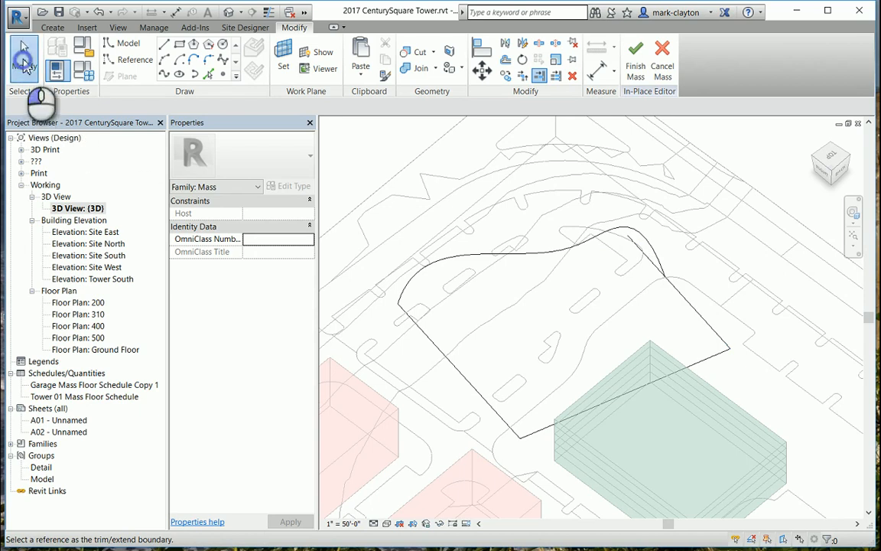
- Shorten the trimmed side line slightly by moving its loose end inward
{"action": "left_click", "coordinate": [644, 254]}
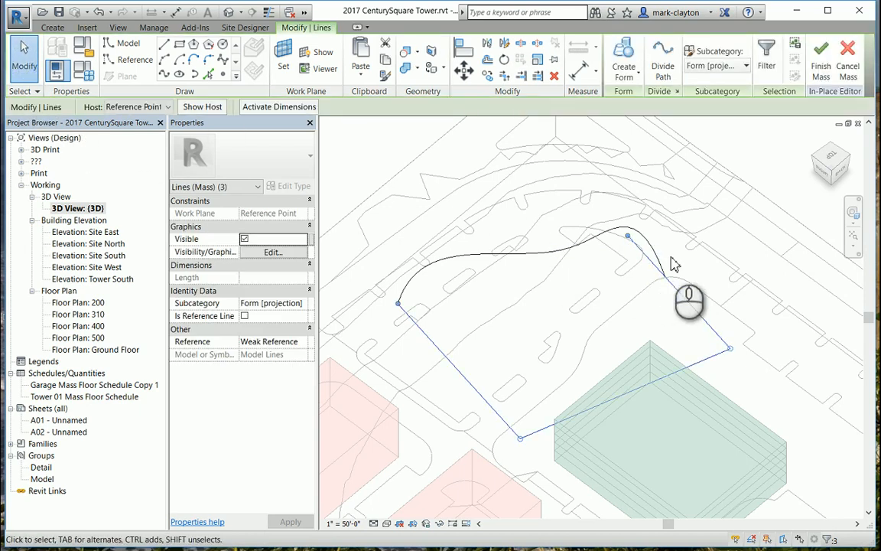
{"action": "mouse_move", "coordinate": [627, 236]}
{"action": "left_mouse_down"}
{"action": "mouse_move", "coordinate": [648, 247]}
{"action": "mouse_move", "coordinate": [664, 278]}
{"action": "mouse_move", "coordinate": [646, 271]}
{"action": "mouse_move", "coordinate": [631, 244]}
{"action": "left_mouse_up"}
{"action": "left_click", "coordinate": [24, 57]}
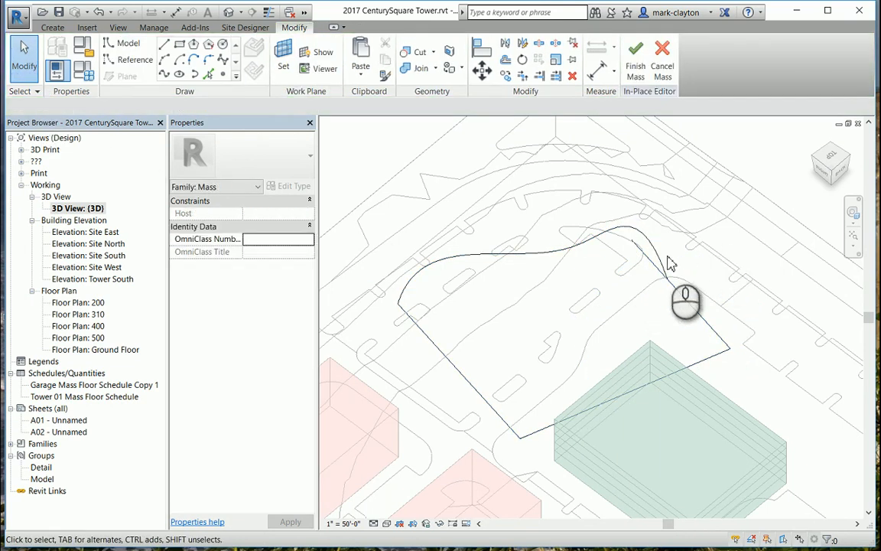
- Delete the model spline that spans the profile's open side
{"action": "left_click", "coordinate": [659, 260]}
{"action": "scroll", "coordinate": [691, 277], "scroll_direction": "up", "scroll_amount": 2}
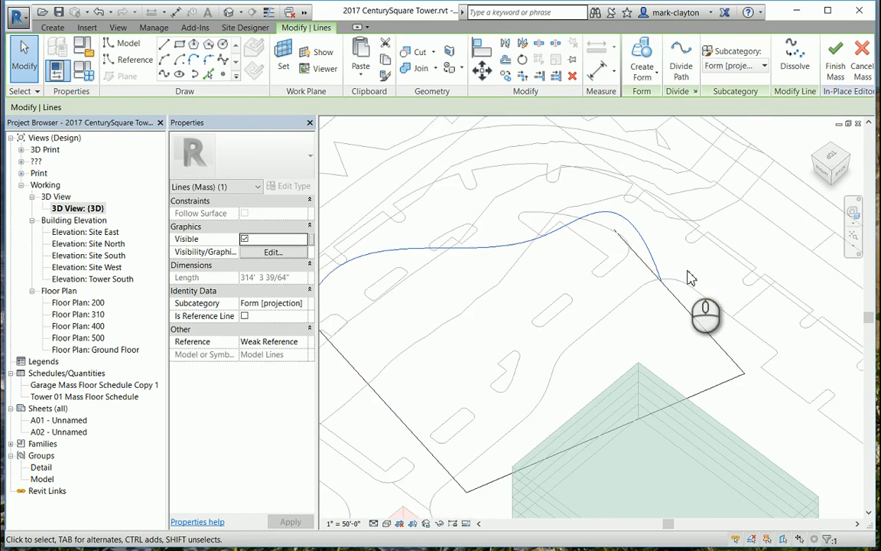
{"action": "scroll", "coordinate": [690, 278], "scroll_direction": "up", "scroll_amount": 1}
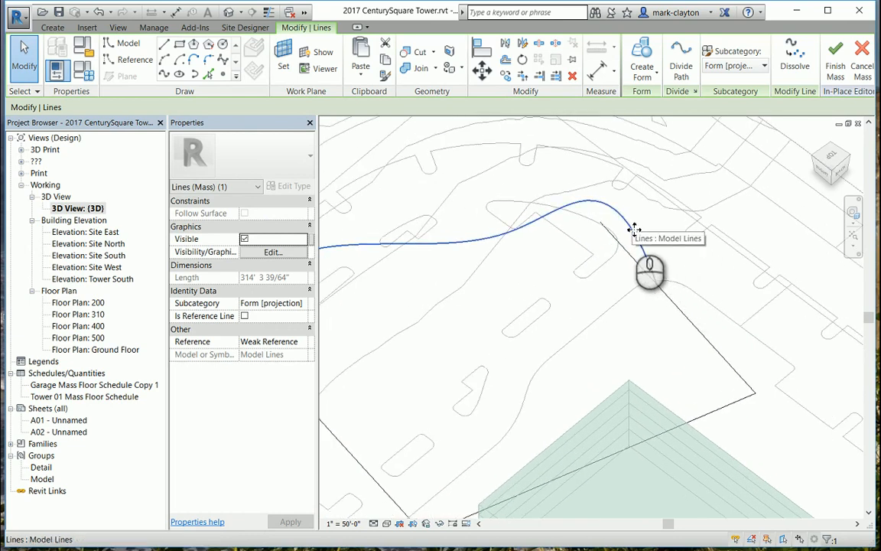
{"action": "left_click_drag", "start_coordinate": [634, 228], "coordinate": [679, 257]}
{"action": "left_click", "coordinate": [678, 256]}
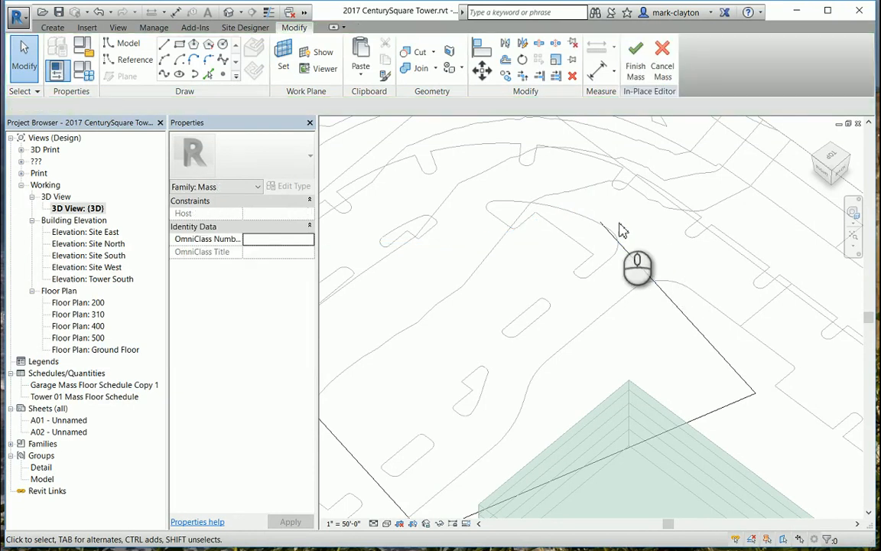
- Try to draw a reference-line spline from the profile's open endpoint across the missing side
{"action": "middle_click_drag", "start_coordinate": [621, 231], "coordinate": [521, 285], "text": "shift"}
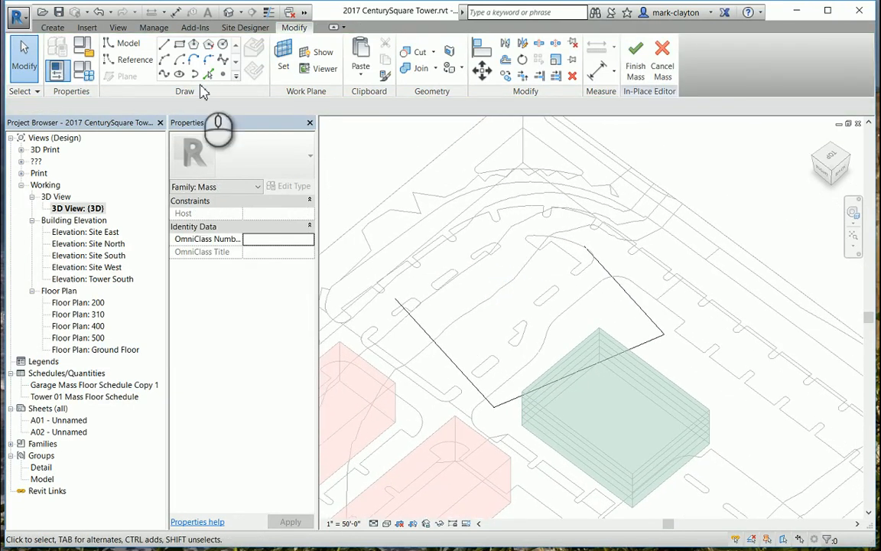
{"action": "left_click", "coordinate": [131, 62]}
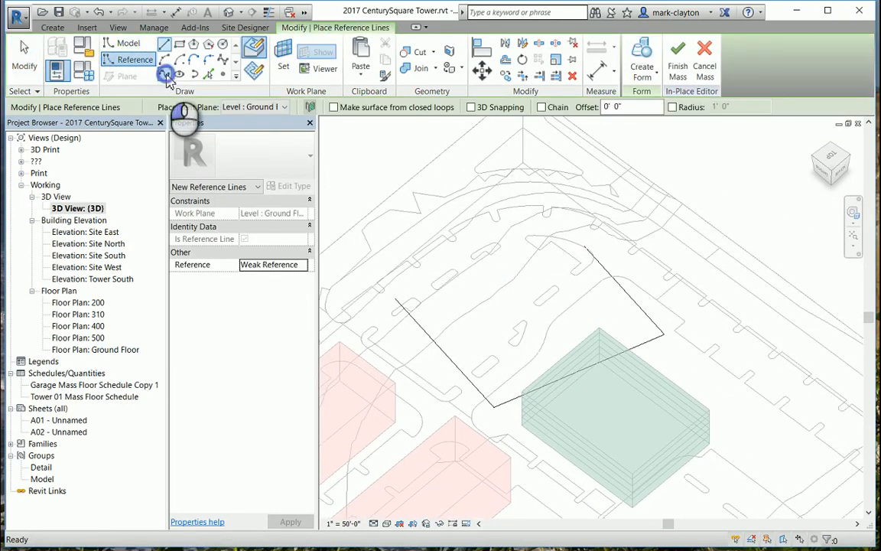
{"action": "left_click", "coordinate": [395, 301]}
{"action": "left_click", "coordinate": [394, 303]}
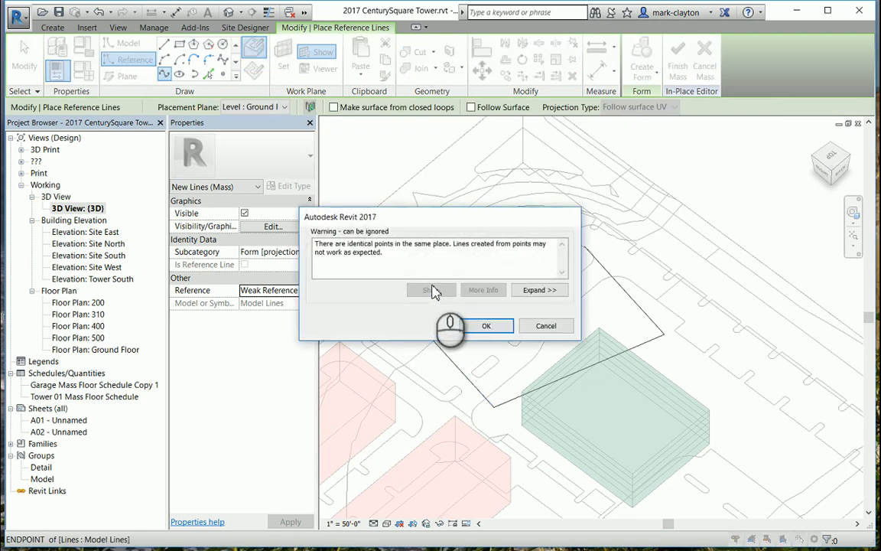
{"action": "left_click", "coordinate": [487, 326]}
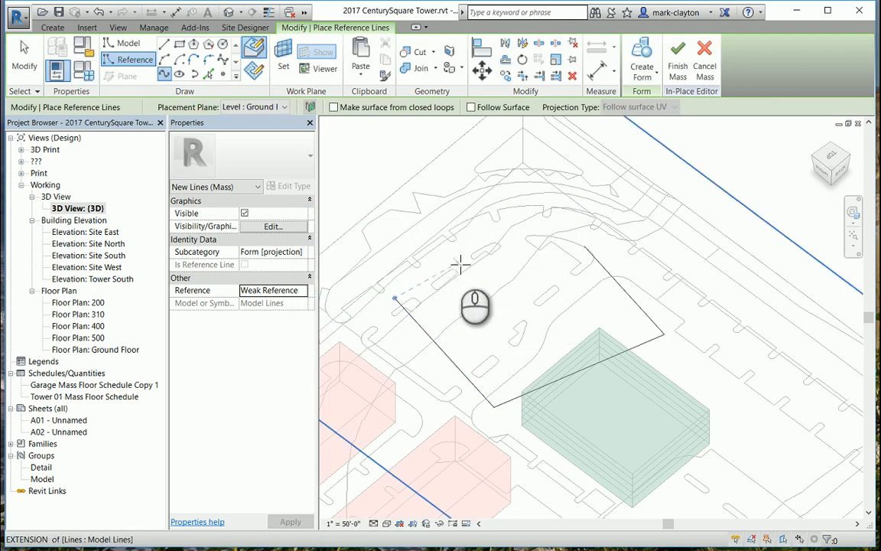
{"action": "left_click", "coordinate": [170, 58]}
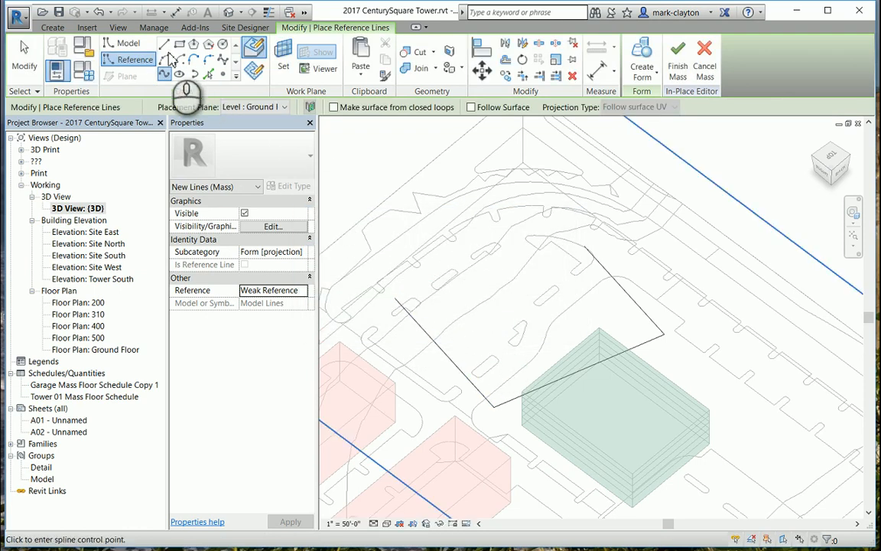
- Draw a straight model line about 80' long from the profile's open endpoint, and delete it again
{"action": "left_click", "coordinate": [128, 43]}
{"action": "left_click", "coordinate": [393, 299]}
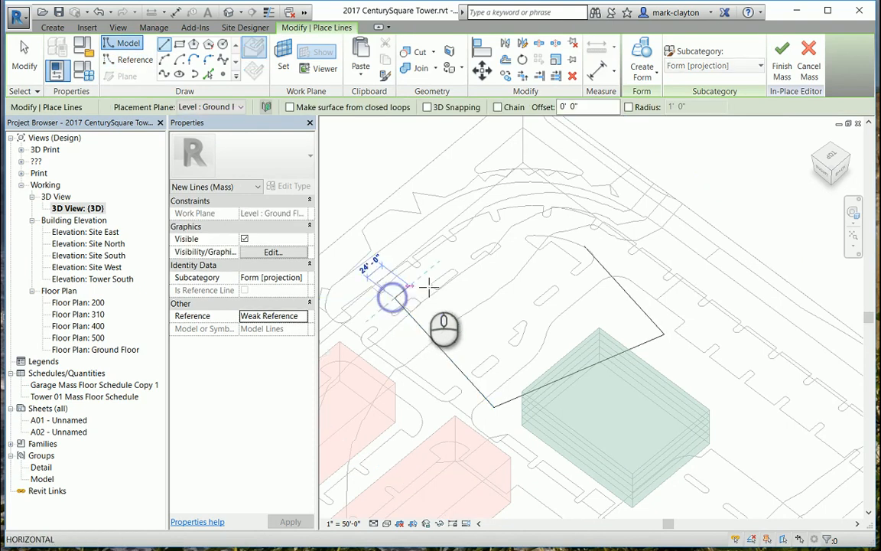
{"action": "left_click", "coordinate": [460, 277]}
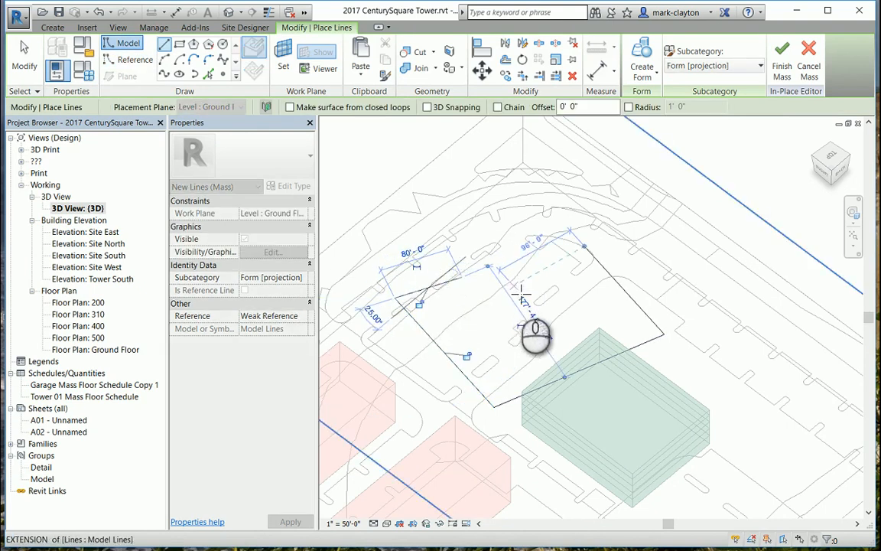
{"action": "left_click", "coordinate": [520, 325]}
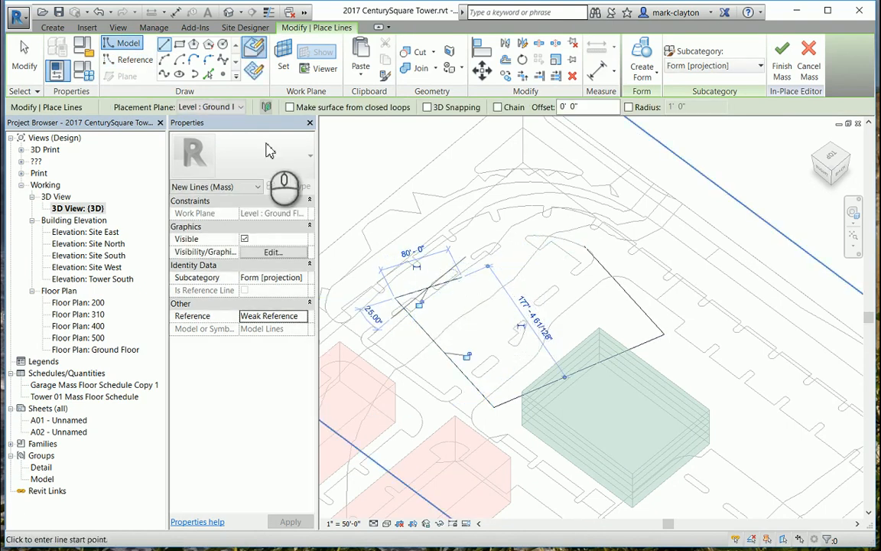
{"action": "left_click", "coordinate": [24, 60]}
{"action": "left_click", "coordinate": [450, 280]}
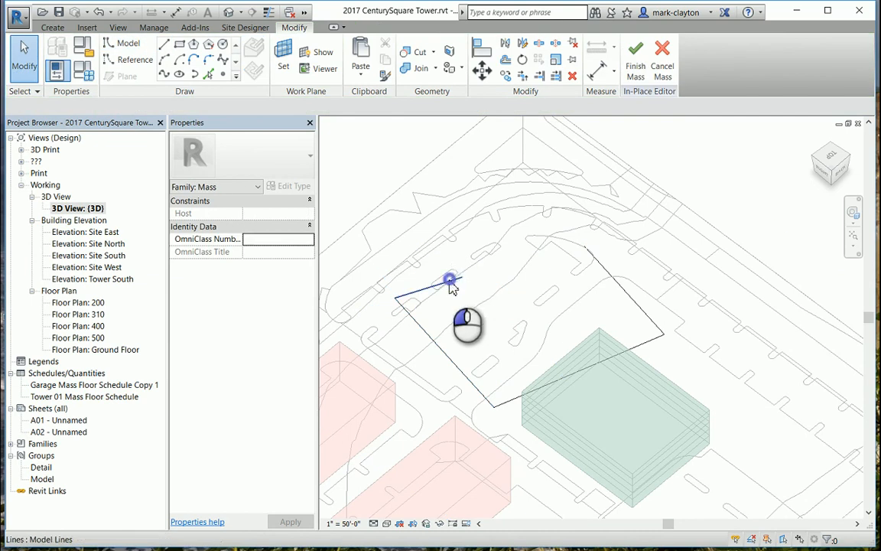
{"action": "key", "text": "Delete"}
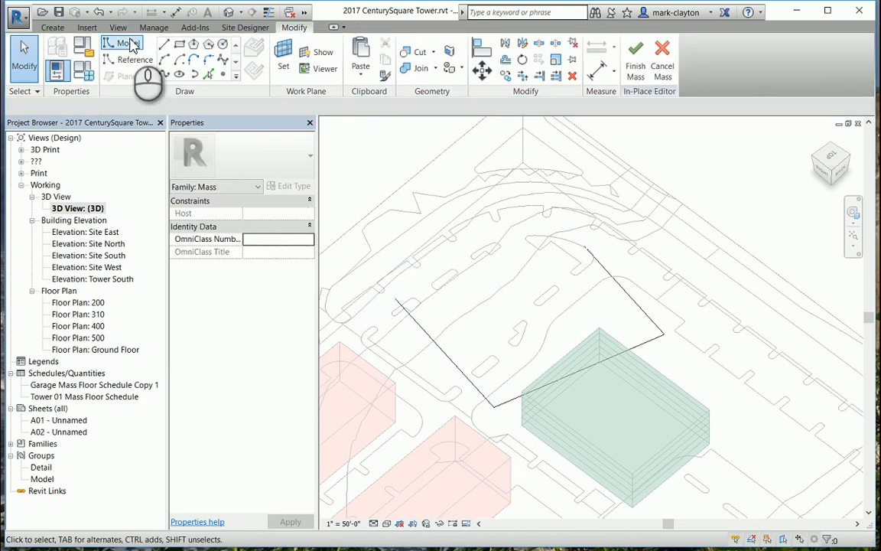
- Close the profile's missing side with a model-line spline drawn between its two open endpoints
{"action": "left_click", "coordinate": [129, 43]}
{"action": "left_click", "coordinate": [164, 73]}
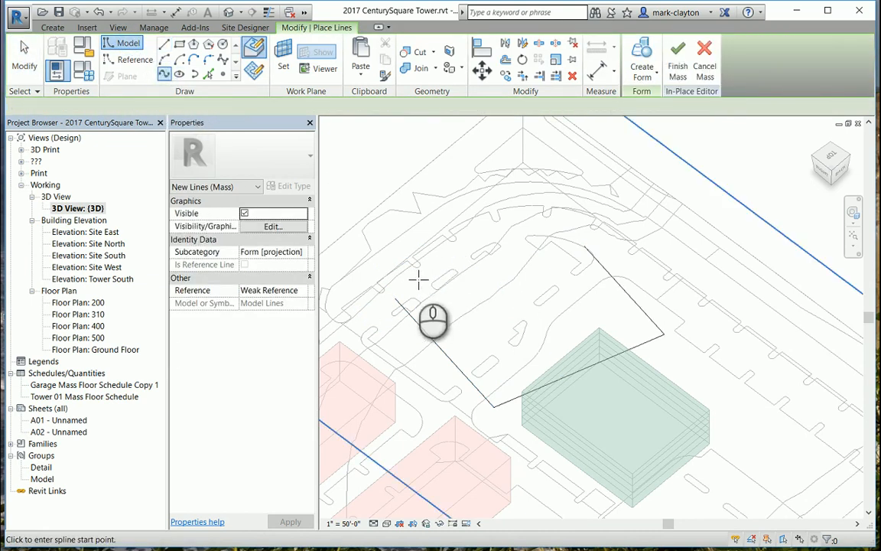
{"action": "double_click", "coordinate": [391, 299]}
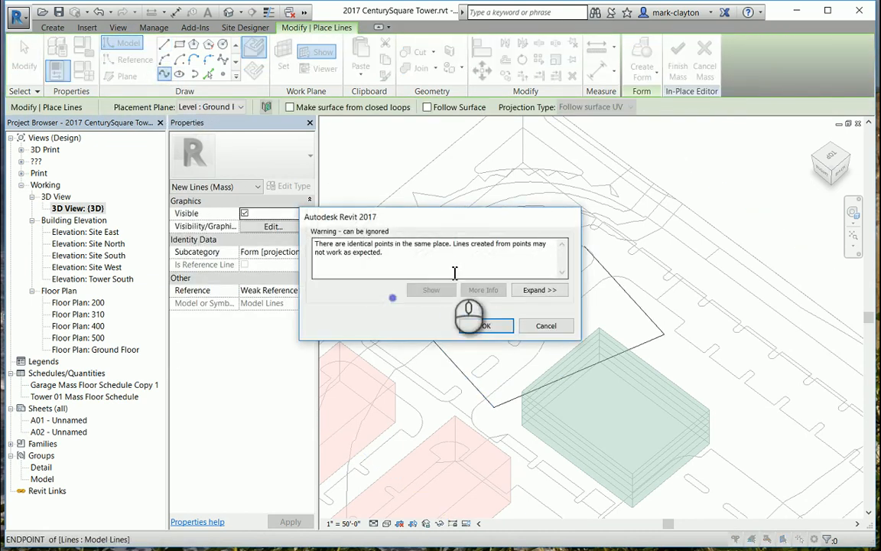
{"action": "left_click", "coordinate": [489, 326]}
{"action": "left_click", "coordinate": [463, 257]}
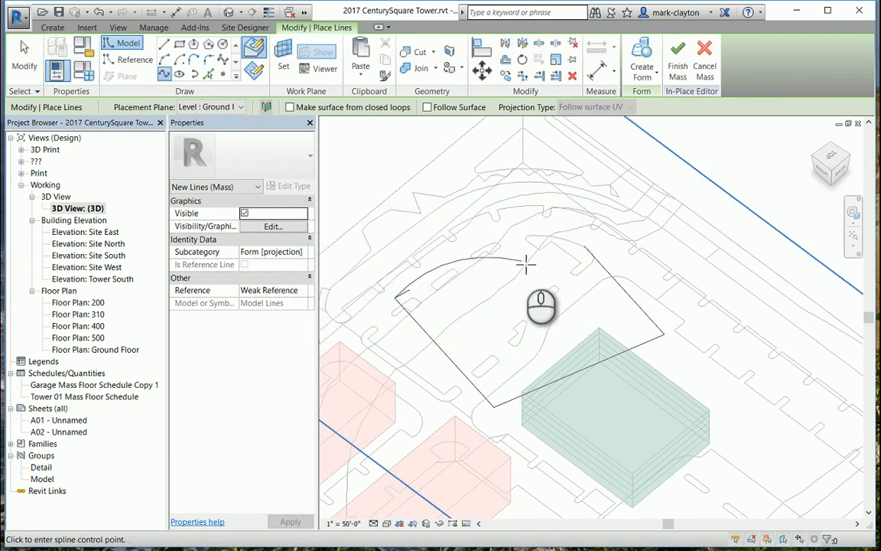
{"action": "left_click", "coordinate": [523, 261]}
{"action": "left_click", "coordinate": [547, 253]}
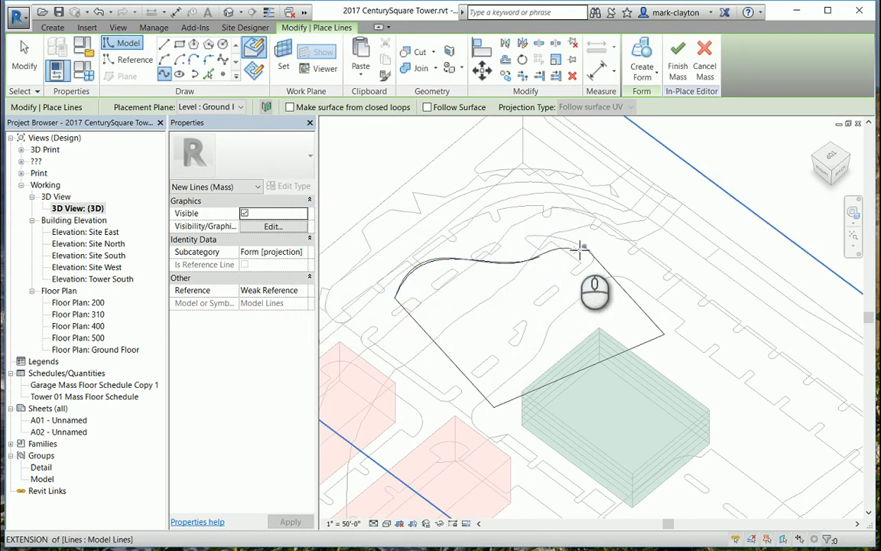
{"action": "left_click", "coordinate": [579, 246]}
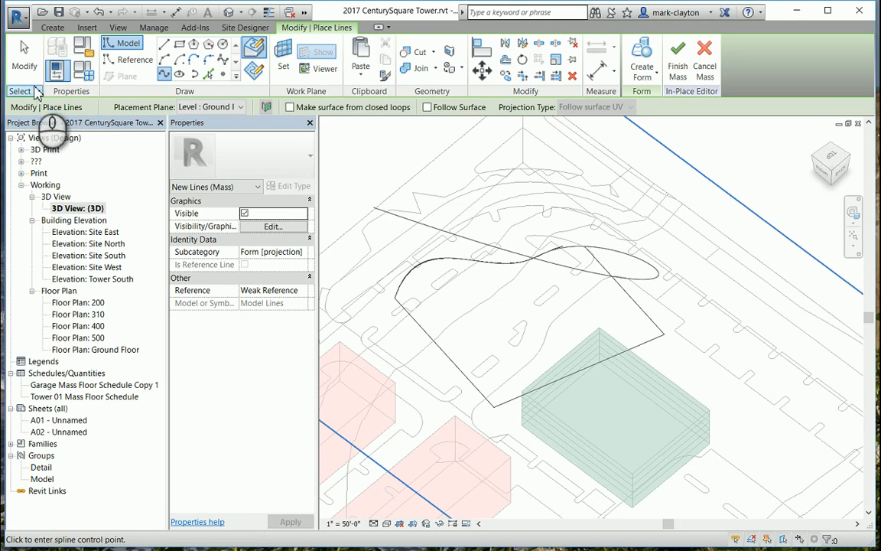
{"action": "left_click", "coordinate": [30, 60]}
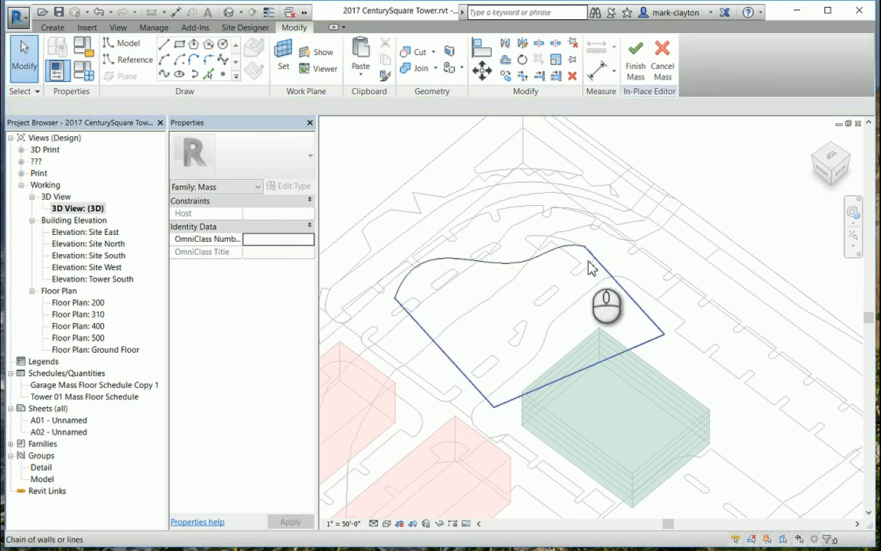
- Create a solid extruded form from the complete chain of profile lines, including the new spline
{"action": "left_click", "coordinate": [551, 250]}
{"action": "key", "text": "Tab"}
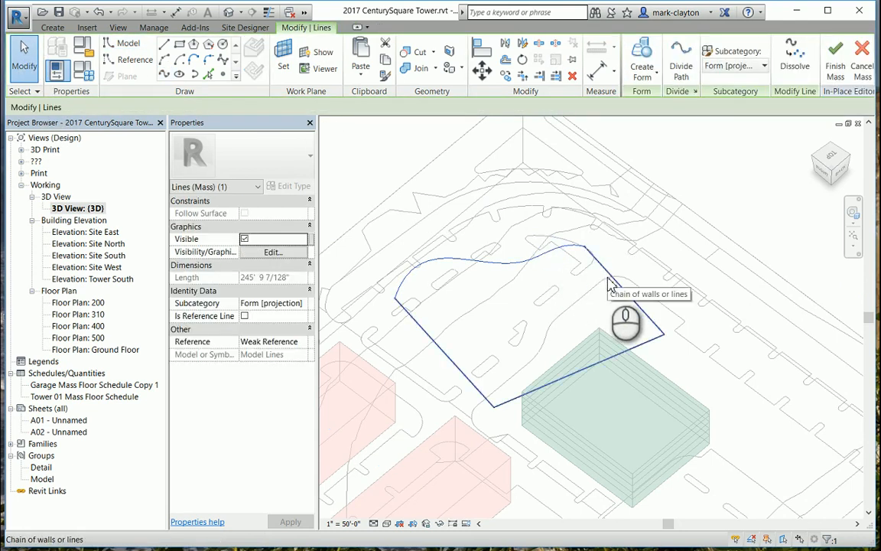
{"action": "left_click", "coordinate": [612, 287]}
{"action": "left_click", "coordinate": [624, 67]}
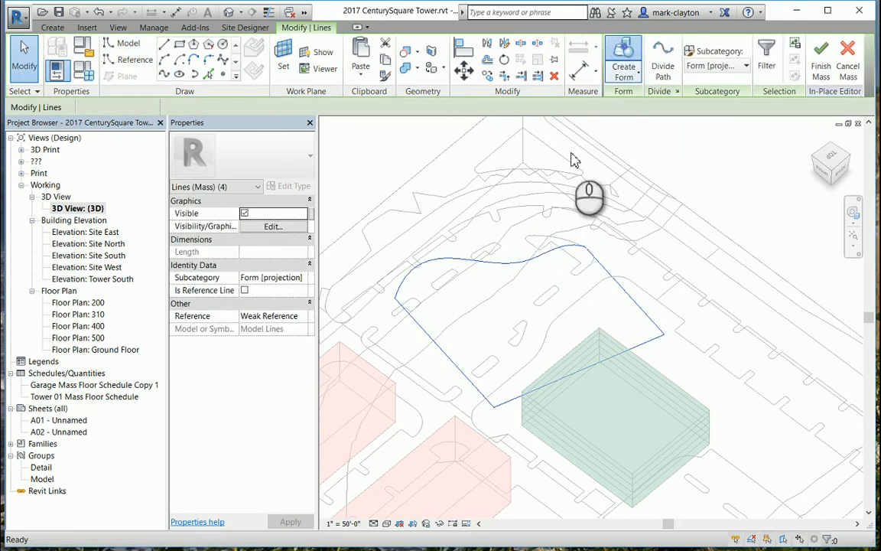
{"action": "left_click", "coordinate": [410, 459]}
- Raise the form's top face to a height of about 198' 9" and finish the mass
{"action": "left_click", "coordinate": [534, 242]}
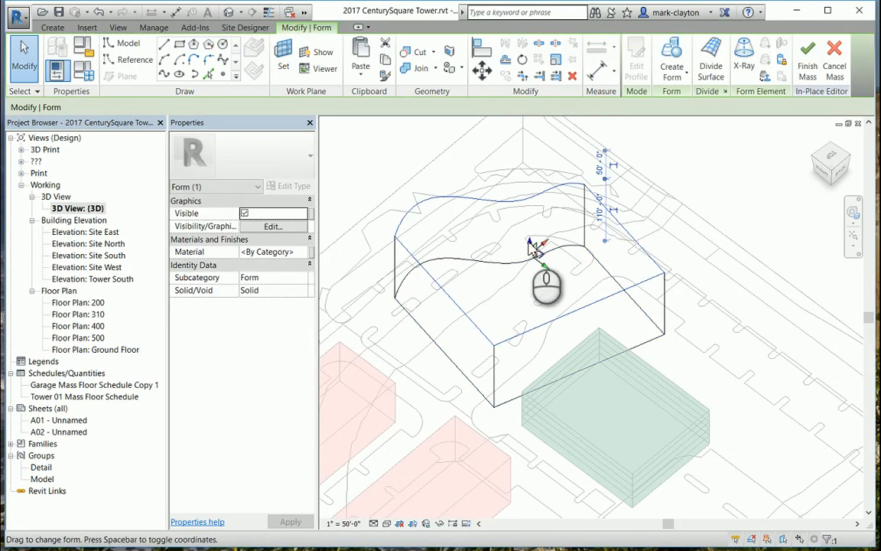
{"action": "left_click_drag", "start_coordinate": [531, 245], "coordinate": [537, 200]}
{"action": "middle_click_drag", "start_coordinate": [620, 264], "coordinate": [655, 262], "text": "shift"}
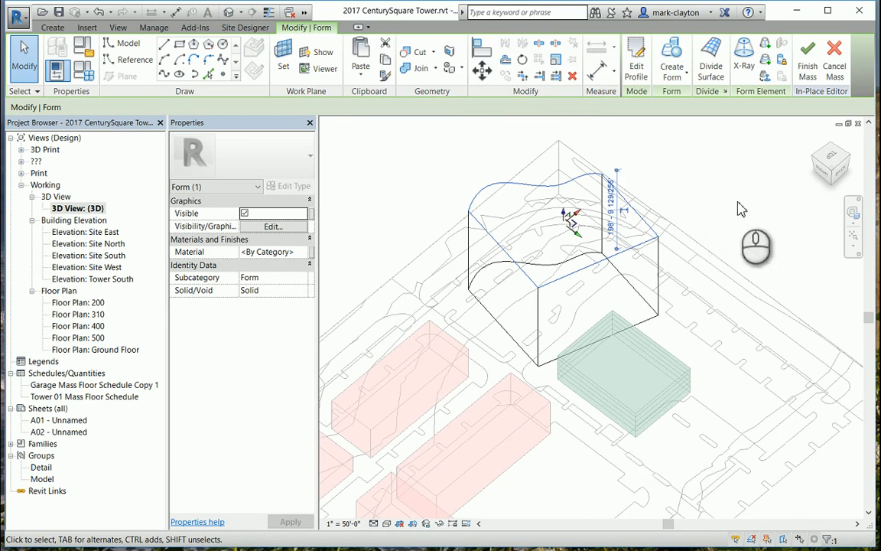
{"action": "scroll", "coordinate": [738, 205], "scroll_direction": "up", "scroll_amount": 2}
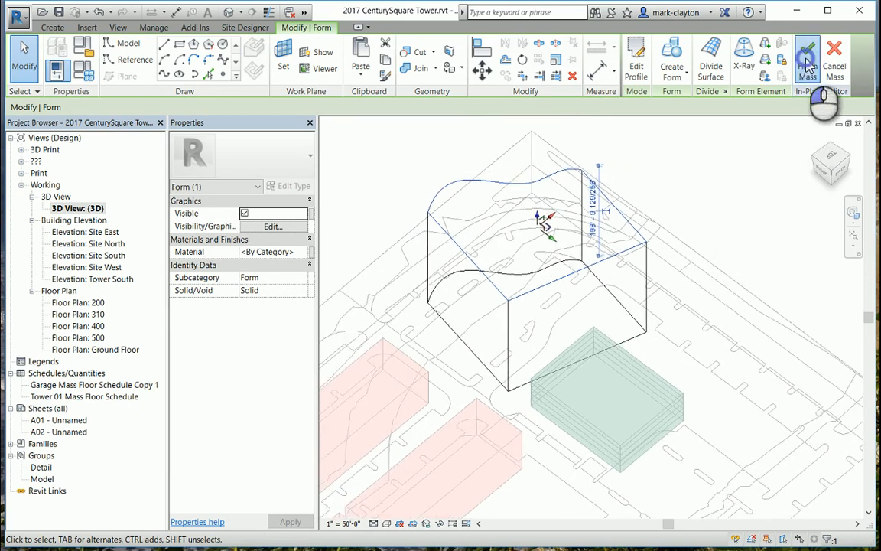
{"action": "left_click", "coordinate": [806, 63]}
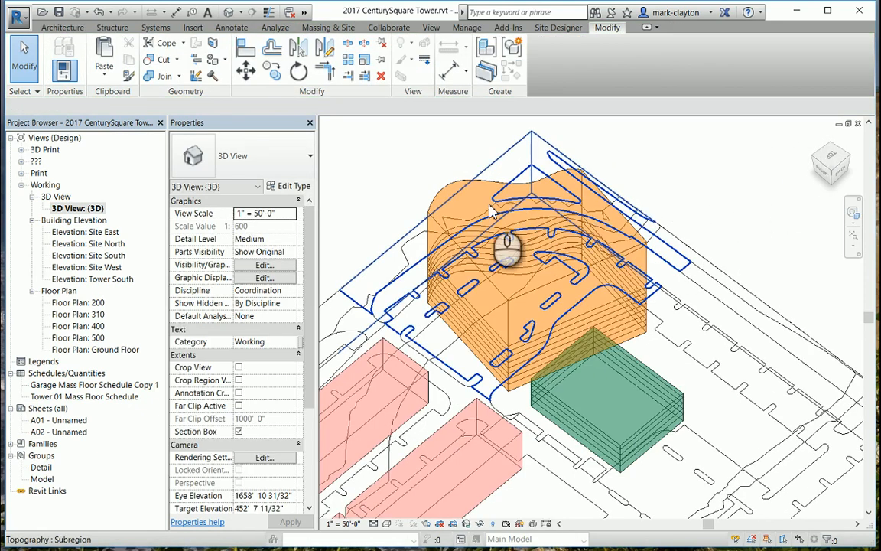
- Reopen the Tower 01 mass for in-place editing and set the work plane to Level : Floor 9
{"action": "left_click", "coordinate": [451, 191]}
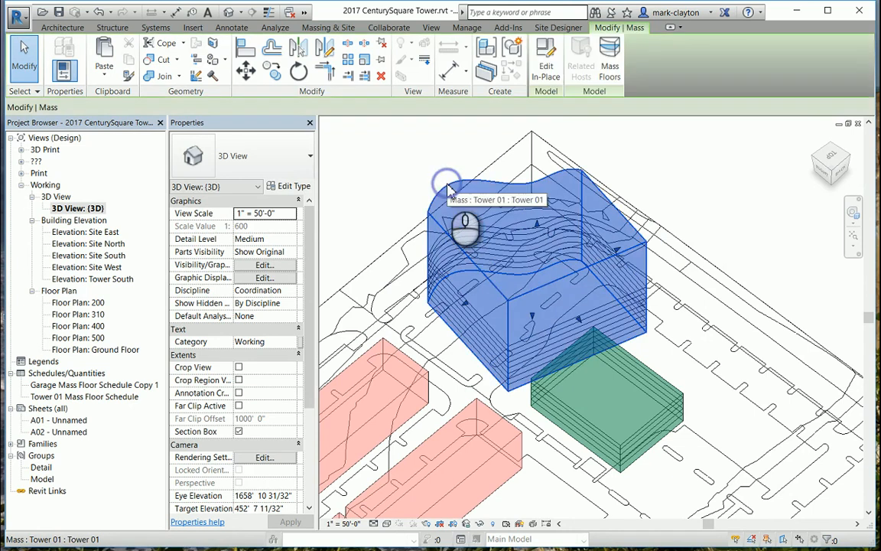
{"action": "left_click", "coordinate": [546, 63]}
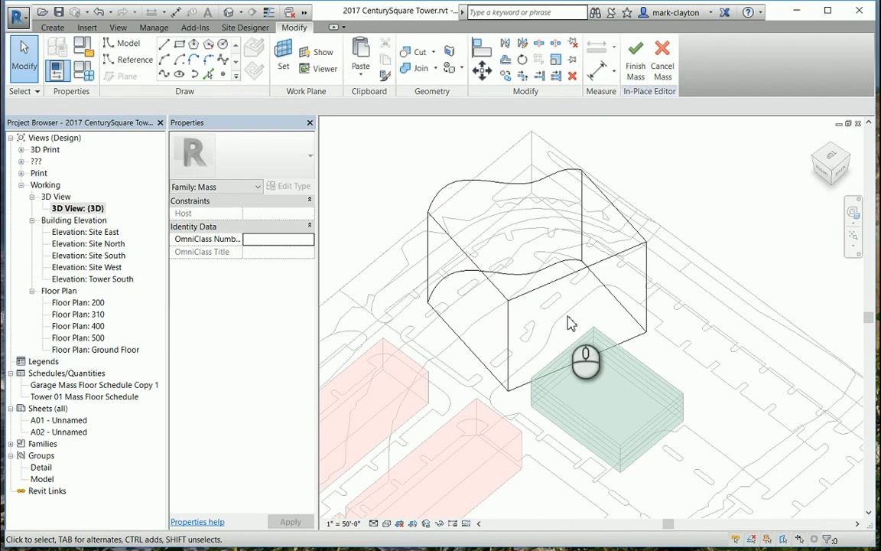
{"action": "left_click", "coordinate": [283, 58]}
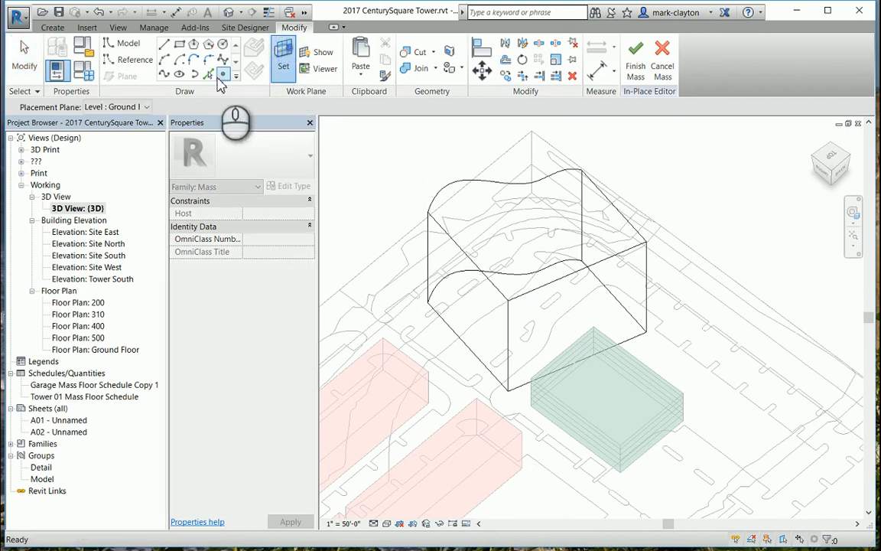
{"action": "left_click", "coordinate": [148, 107]}
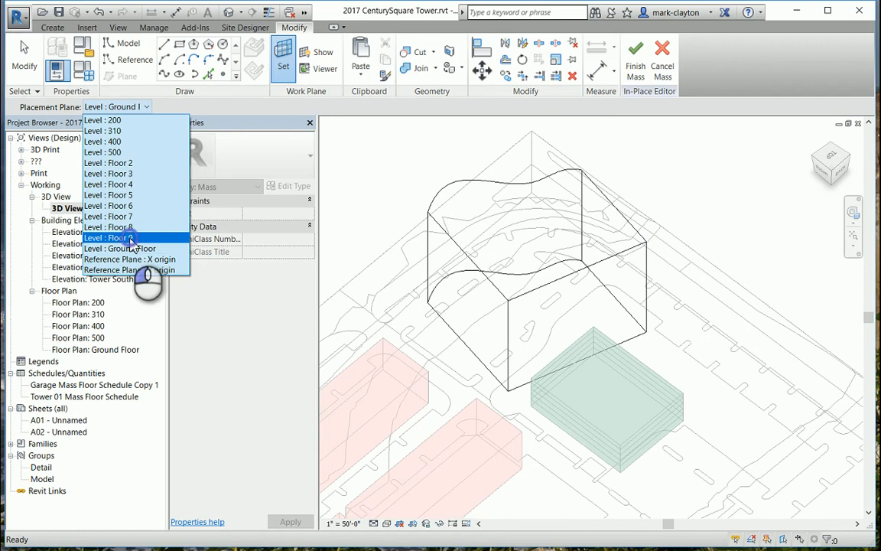
{"action": "left_click", "coordinate": [126, 238]}
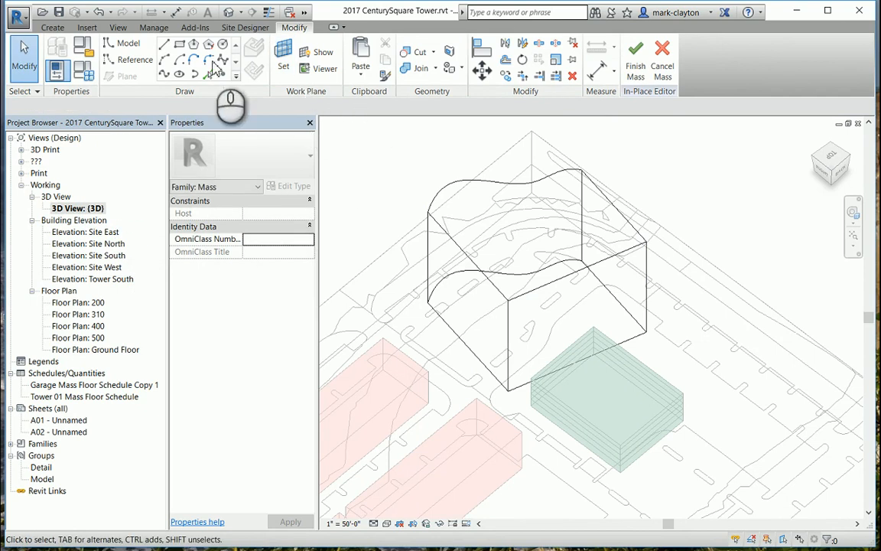
- Draw a model-line rectangle about 132' by 108' overlapping the tower's corner beside the green mass
{"action": "left_click", "coordinate": [180, 45]}
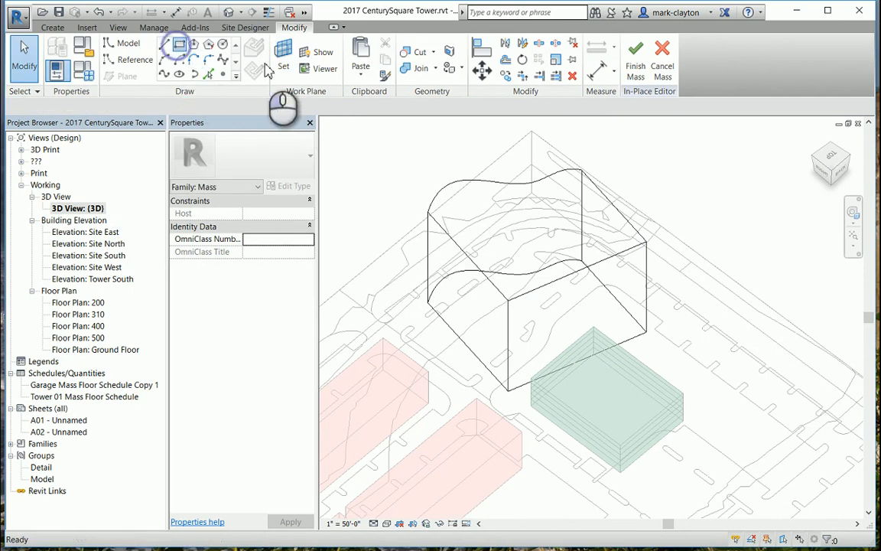
{"action": "left_click", "coordinate": [556, 243]}
{"action": "left_click", "coordinate": [667, 282]}
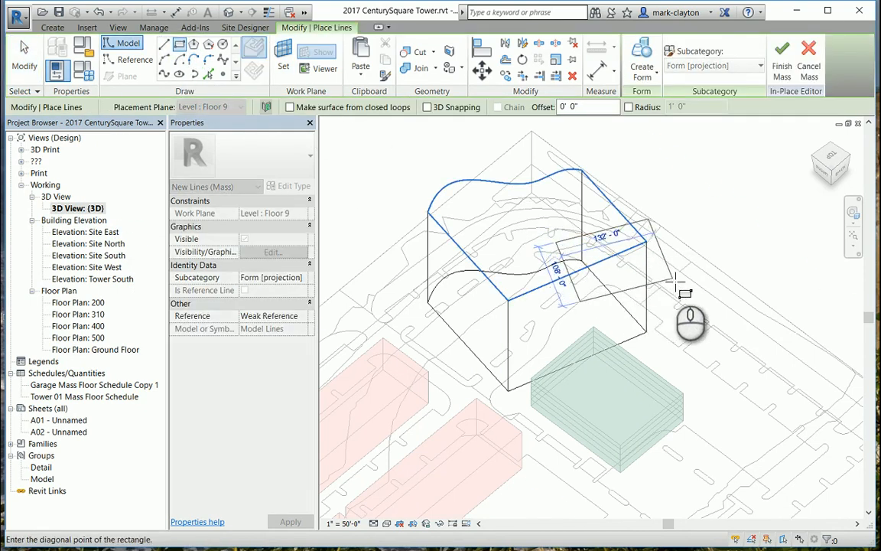
{"action": "left_click", "coordinate": [24, 53]}
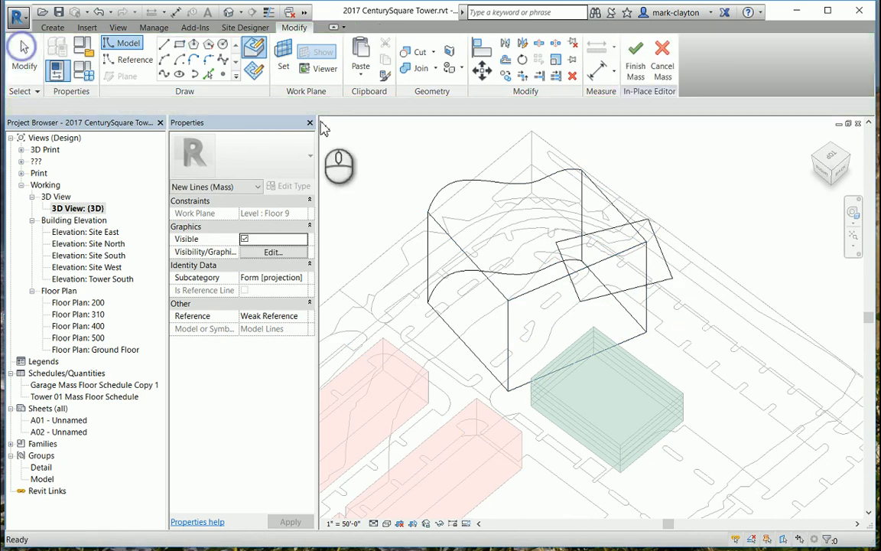
- Rotate the whole rectangle about 17° around its center to align it better with the tower's sides
{"action": "key", "text": "Tab"}
{"action": "left_click", "coordinate": [607, 229]}
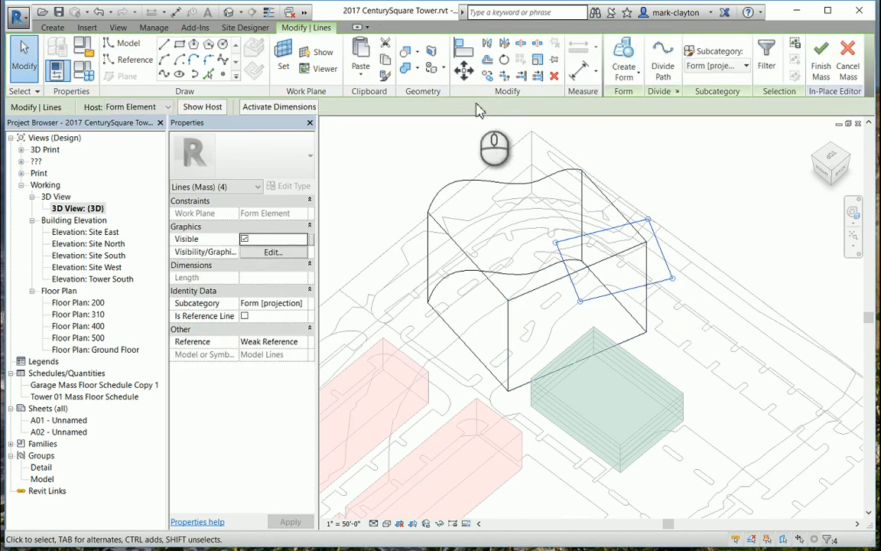
{"action": "left_click", "coordinate": [505, 77]}
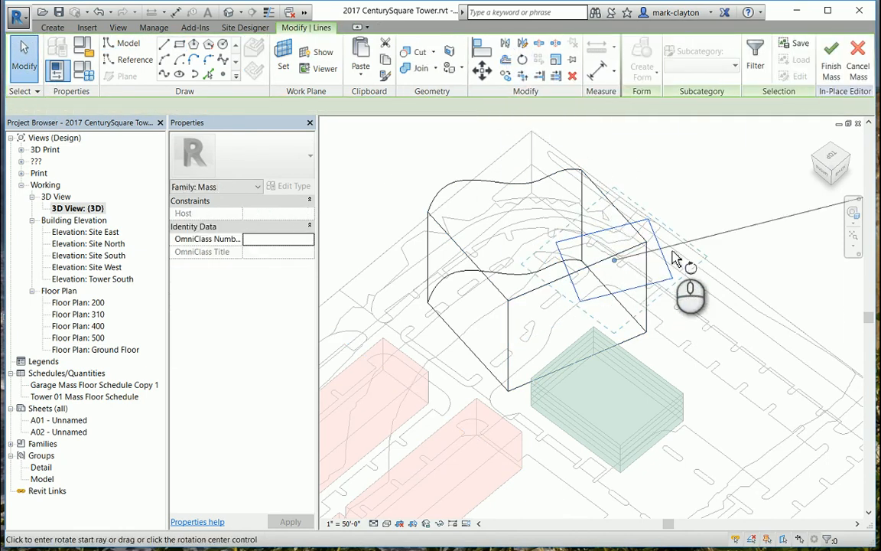
{"action": "left_click", "coordinate": [691, 326]}
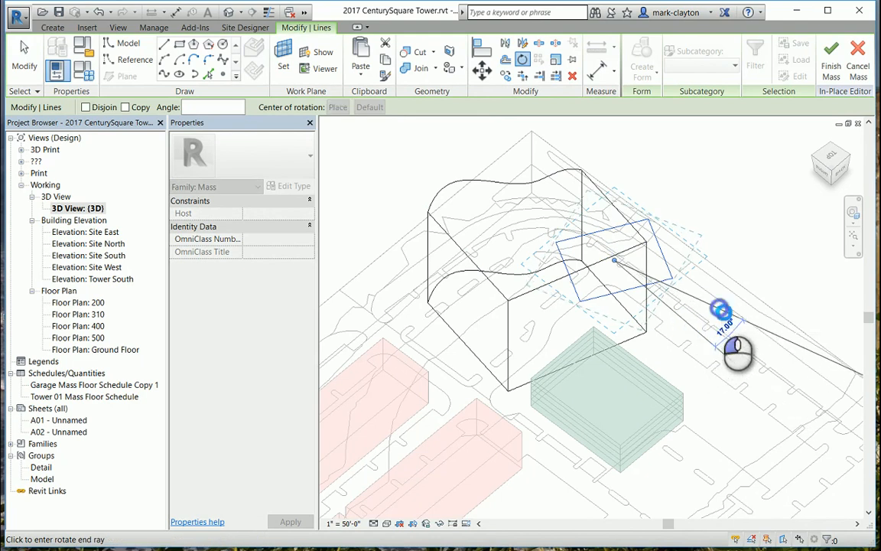
{"action": "left_click", "coordinate": [723, 315]}
{"action": "left_click", "coordinate": [24, 59]}
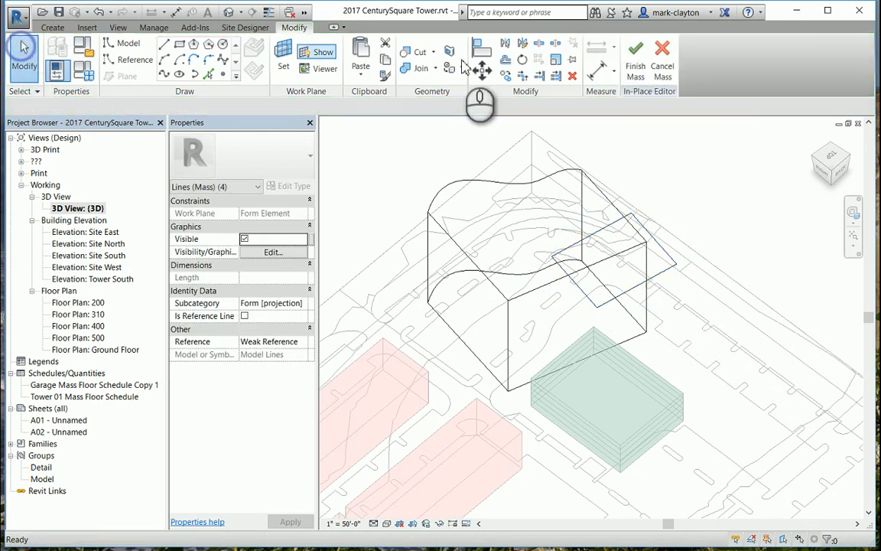
- Rehost the rotated rectangle to Level : Floor 6, and change its host to Level : Floor 9
{"action": "mouse_move", "coordinate": [836, 178]}
{"action": "left_mouse_down"}
{"action": "mouse_move", "coordinate": [842, 184]}
{"action": "mouse_move", "coordinate": [836, 162]}
{"action": "mouse_move", "coordinate": [796, 197]}
{"action": "mouse_move", "coordinate": [759, 189]}
{"action": "mouse_move", "coordinate": [754, 172]}
{"action": "mouse_move", "coordinate": [697, 191]}
{"action": "mouse_move", "coordinate": [714, 196]}
{"action": "mouse_move", "coordinate": [723, 232]}
{"action": "left_mouse_up"}
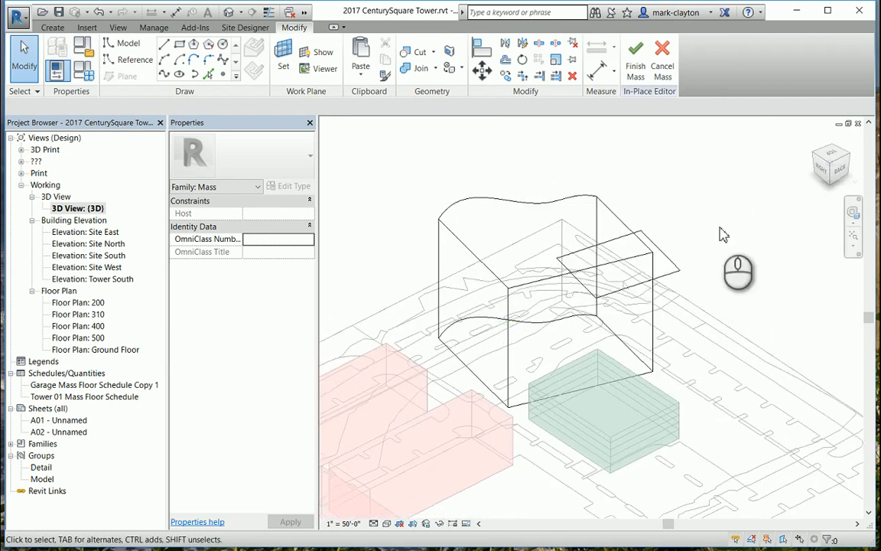
{"action": "left_click", "coordinate": [658, 282]}
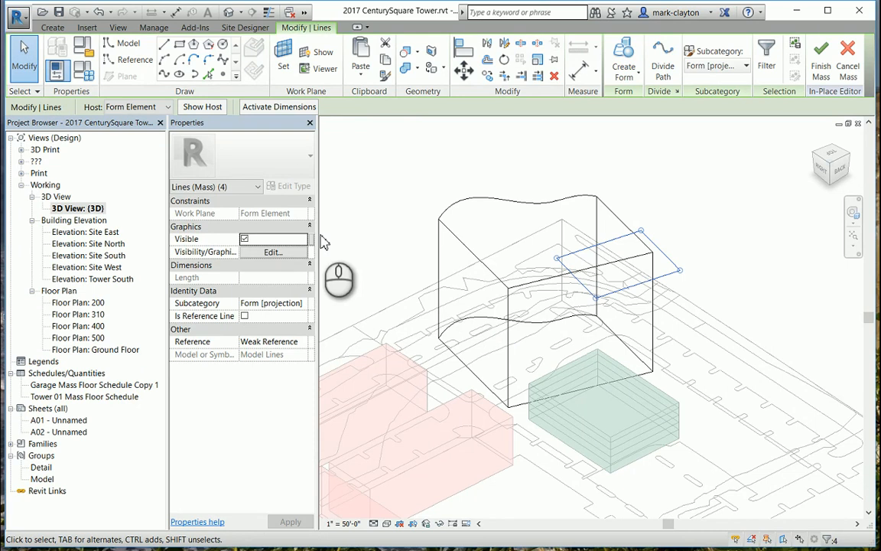
{"action": "left_click", "coordinate": [165, 108]}
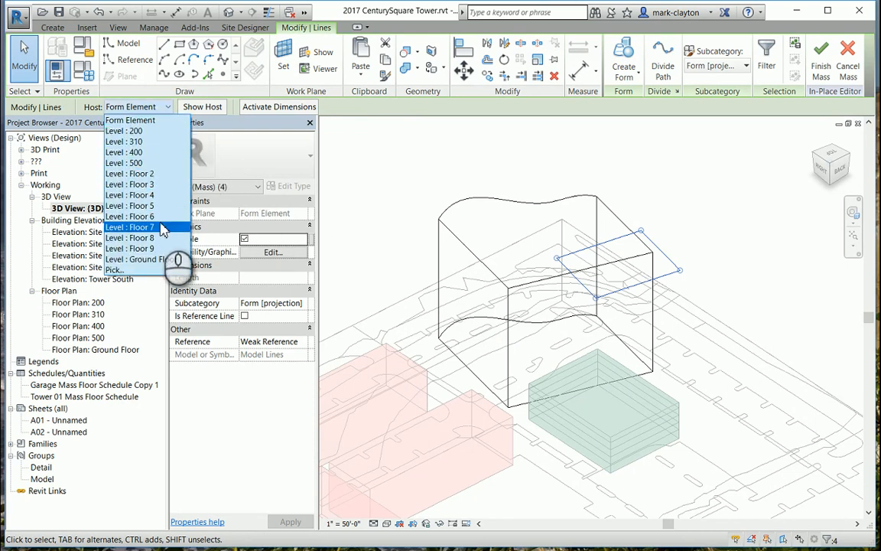
{"action": "left_click", "coordinate": [161, 227]}
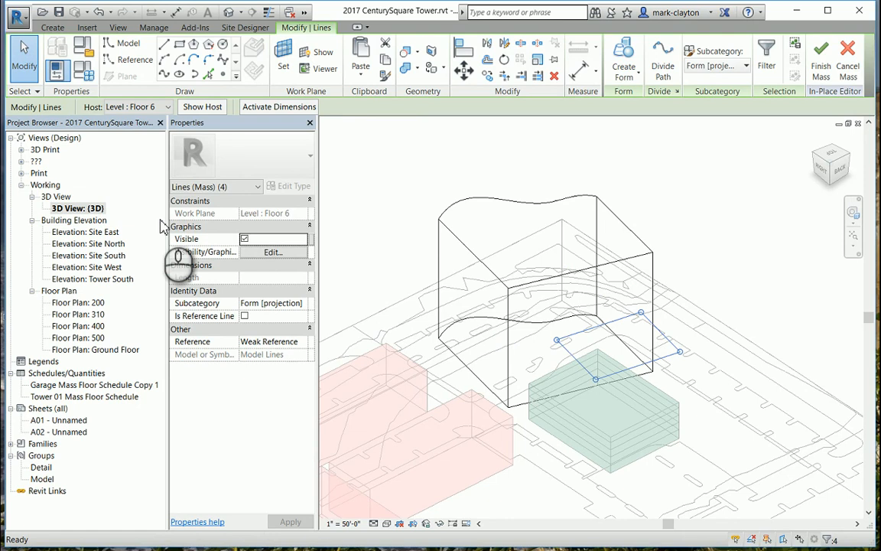
{"action": "left_click", "coordinate": [168, 107]}
{"action": "left_click", "coordinate": [157, 247]}
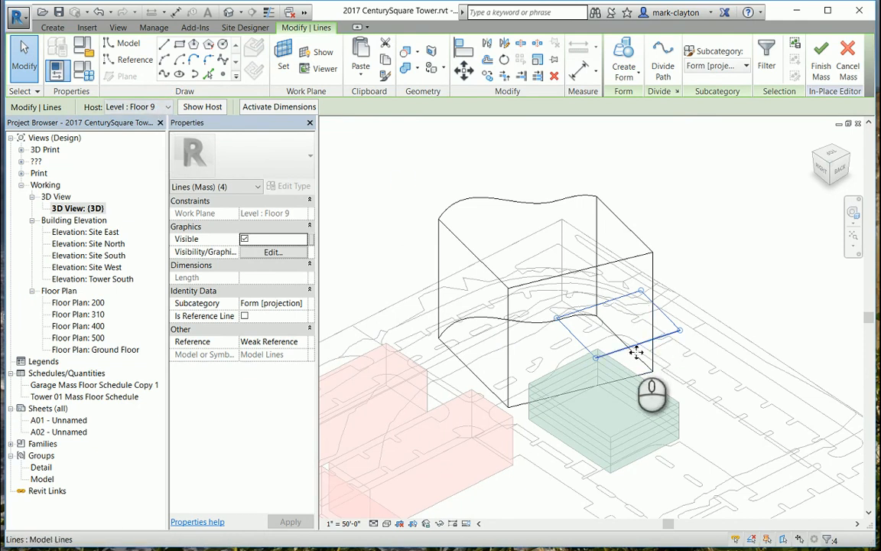
- Cut the tower's corner with a void form extended from the rectangle up through the roof, and finish the mass
{"action": "left_click", "coordinate": [638, 75]}
{"action": "left_click", "coordinate": [646, 126]}
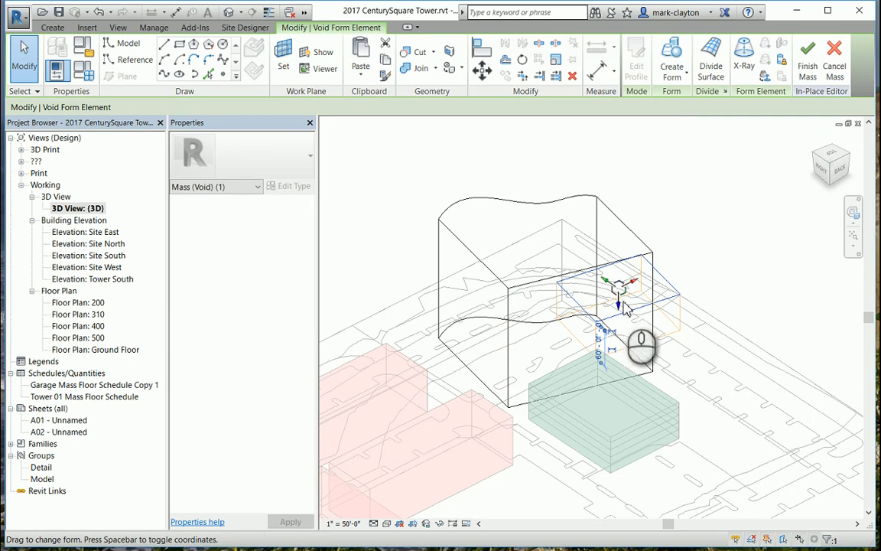
{"action": "left_click_drag", "start_coordinate": [619, 306], "coordinate": [617, 253]}
{"action": "left_click", "coordinate": [693, 200]}
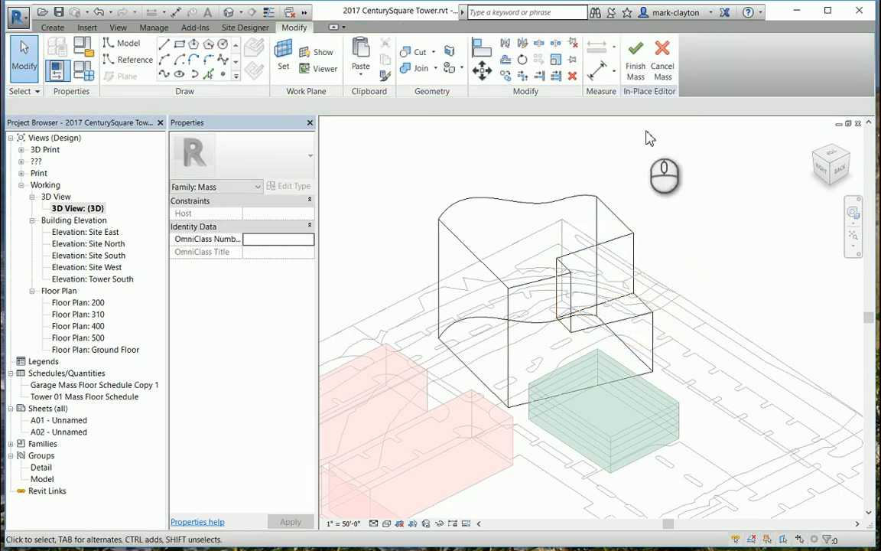
{"action": "left_click", "coordinate": [637, 67]}
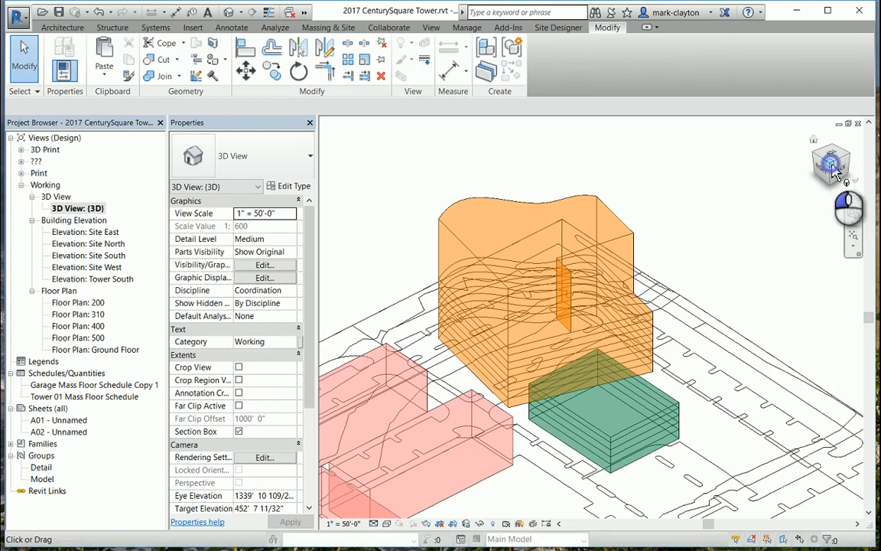
- Open the orange tower mass for in-place editing, ungrouping the group instance to allow the change
{"action": "mouse_move", "coordinate": [832, 165]}
{"action": "left_mouse_down"}
{"action": "mouse_move", "coordinate": [792, 168]}
{"action": "mouse_move", "coordinate": [837, 162]}
{"action": "left_mouse_up"}
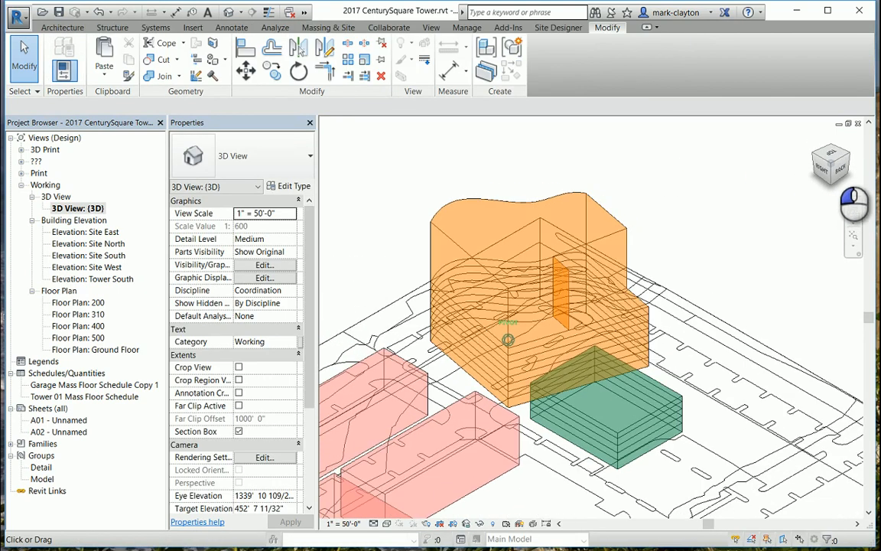
{"action": "left_click", "coordinate": [612, 239]}
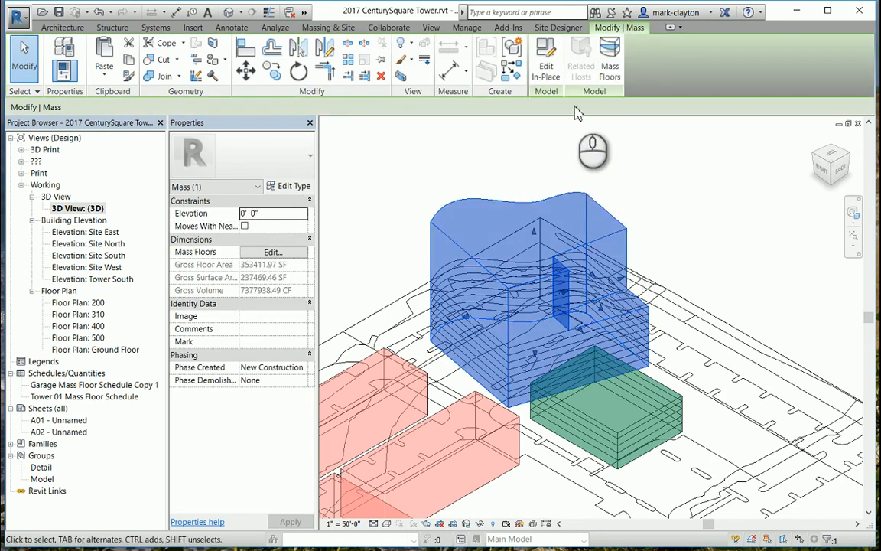
{"action": "key", "text": "Delete"}
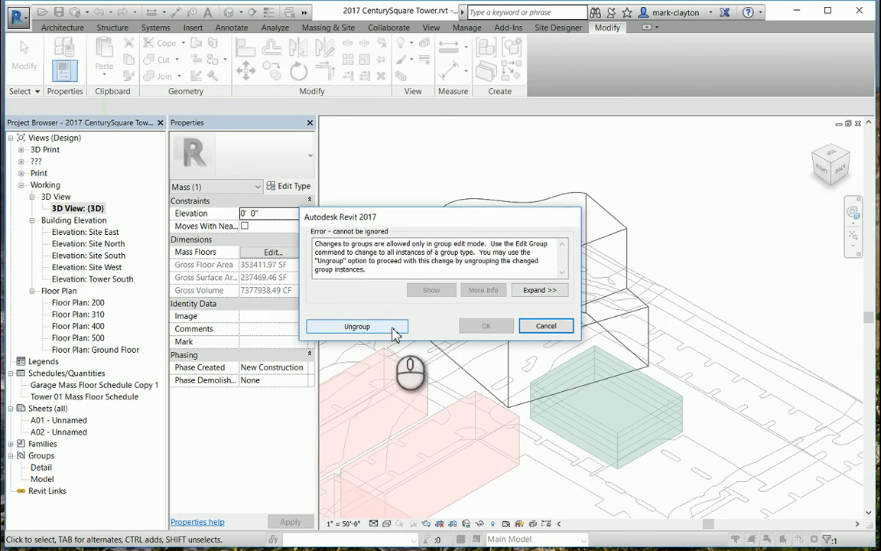
{"action": "left_click", "coordinate": [356, 327]}
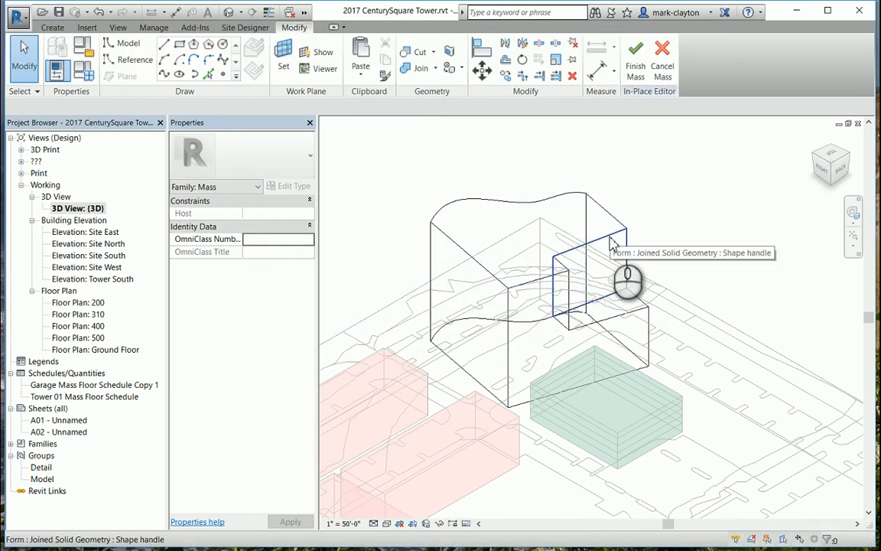
- Lock the profiles of the void form that cuts the tower's upper corner
{"action": "key", "text": "Tab"}
{"action": "key", "text": "Tab"}
{"action": "key", "text": "Tab"}
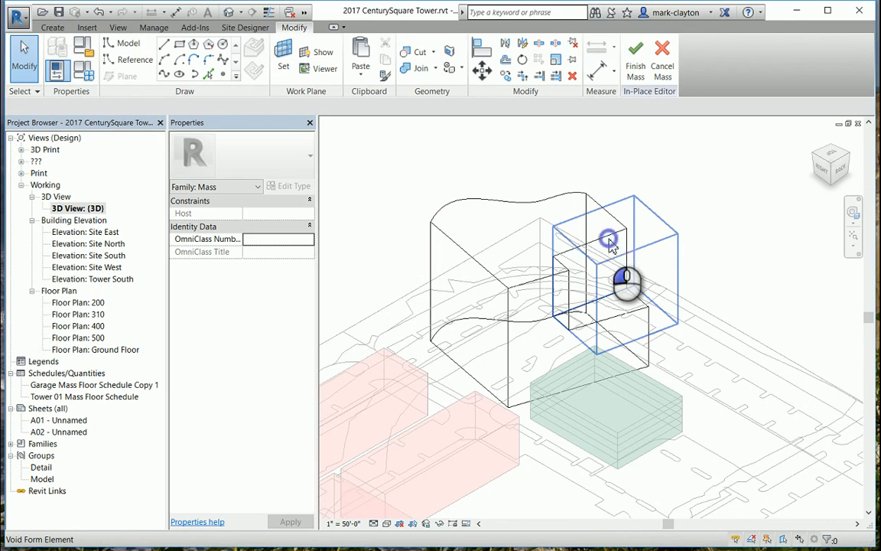
{"action": "left_click", "coordinate": [609, 242]}
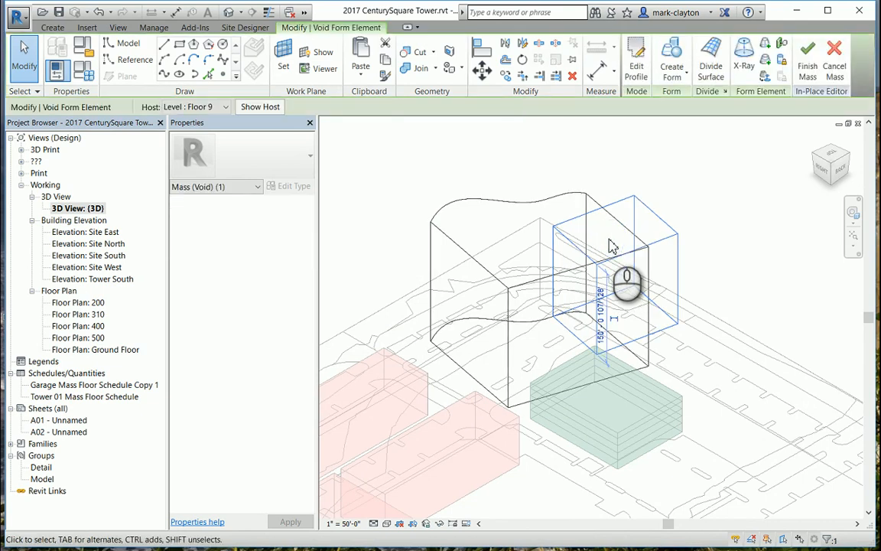
{"action": "left_click", "coordinate": [782, 61]}
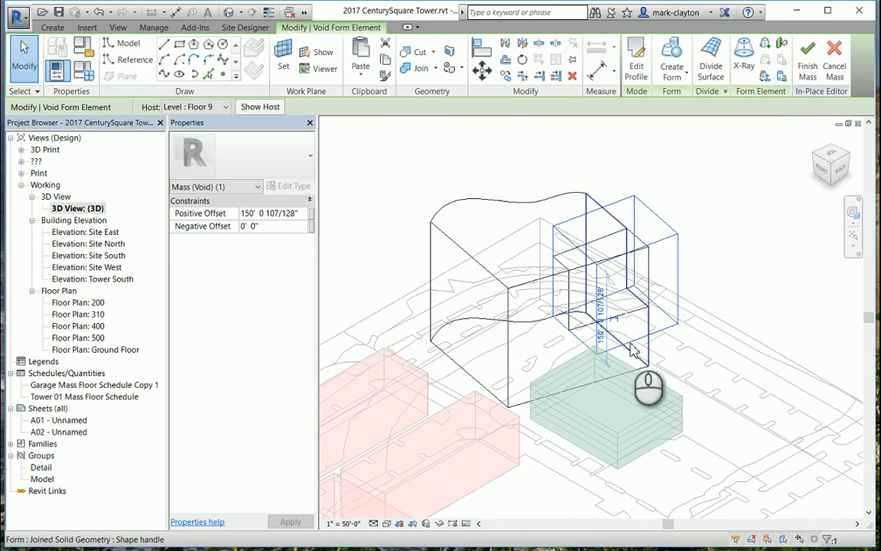
{"action": "left_click", "coordinate": [717, 242]}
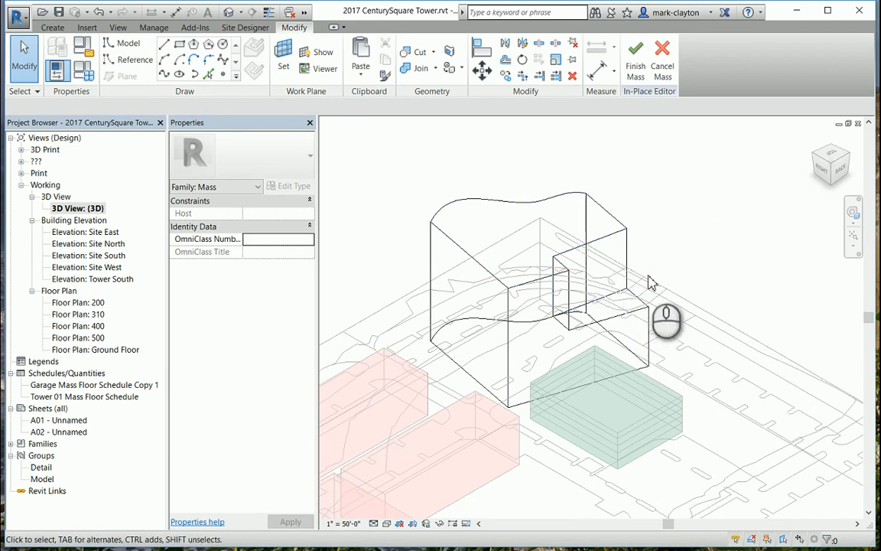
- With X-Ray on, shift the void form's lower corner vertex nearest the green mass inward, and finish the mass
{"action": "key", "text": "Tab"}
{"action": "key", "text": "Tab"}
{"action": "key", "text": "Tab"}
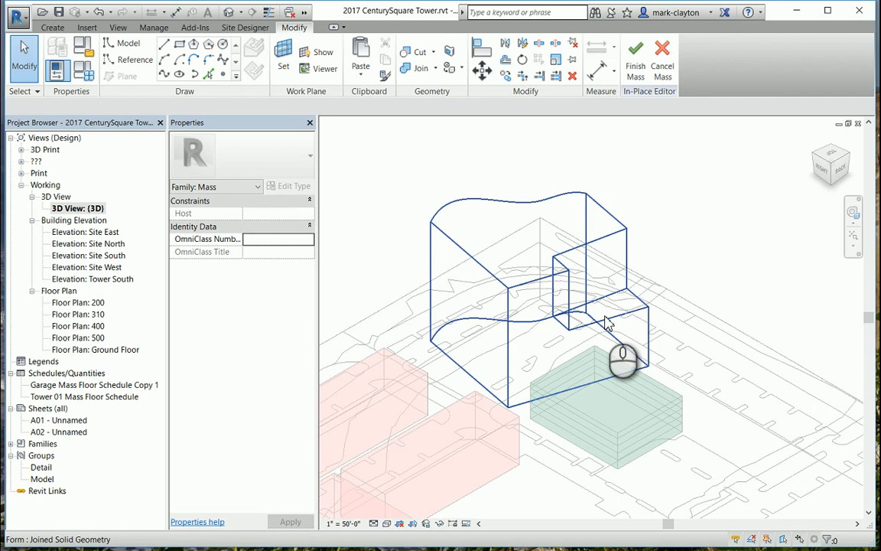
{"action": "left_click", "coordinate": [605, 322]}
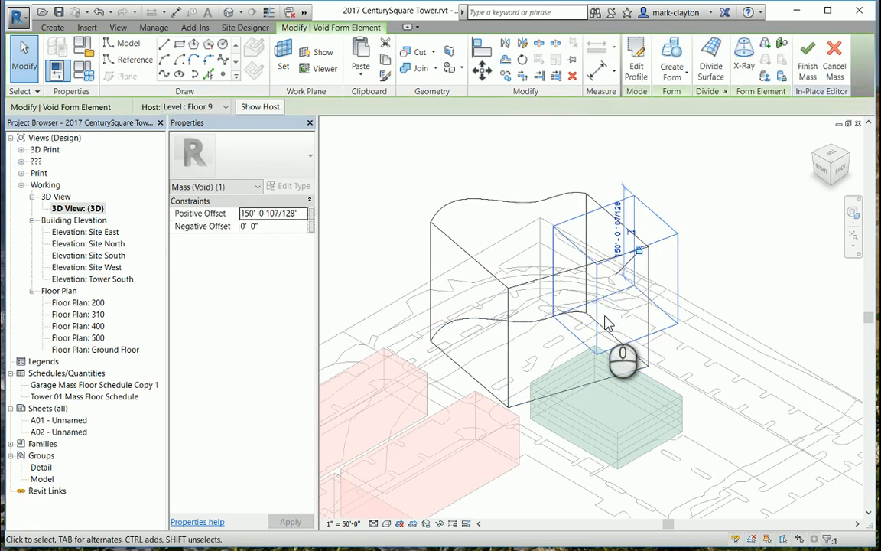
{"action": "left_click", "coordinate": [744, 60]}
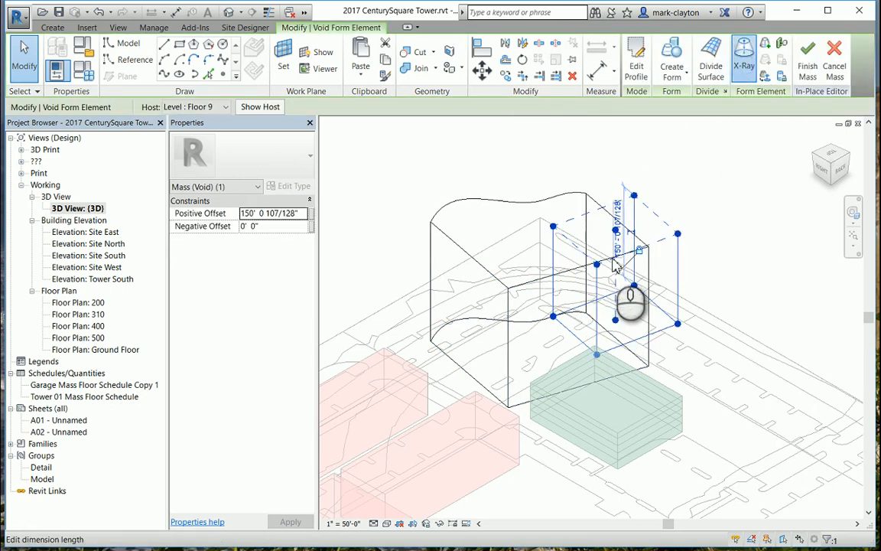
{"action": "left_click", "coordinate": [596, 355]}
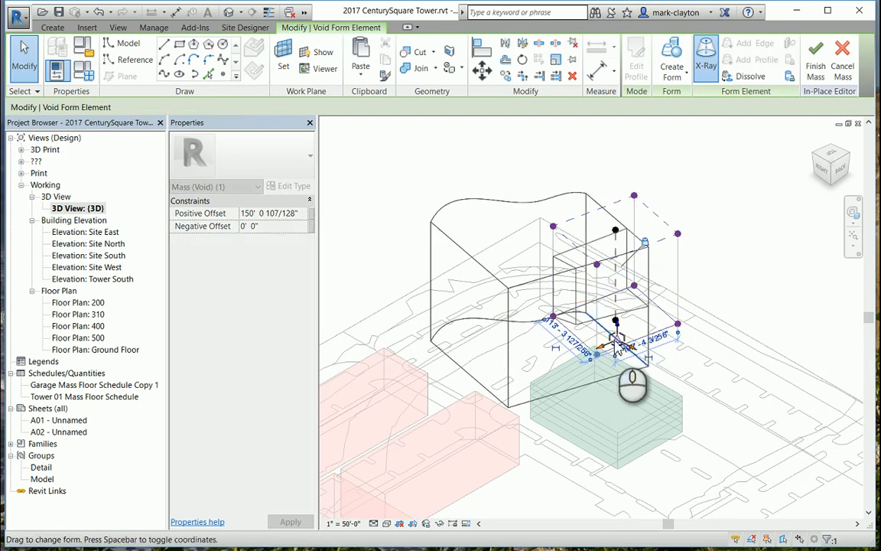
{"action": "left_click_drag", "start_coordinate": [614, 339], "coordinate": [615, 340]}
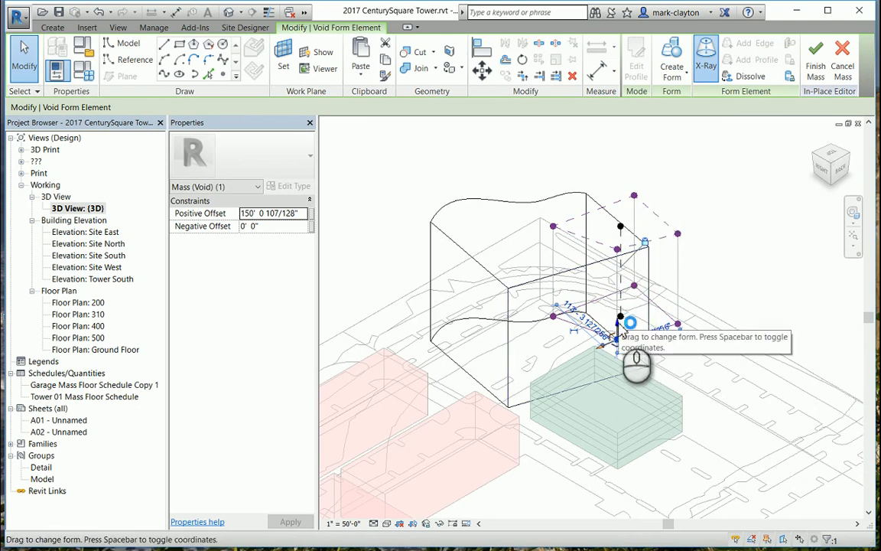
{"action": "left_click_drag", "start_coordinate": [618, 324], "coordinate": [619, 310]}
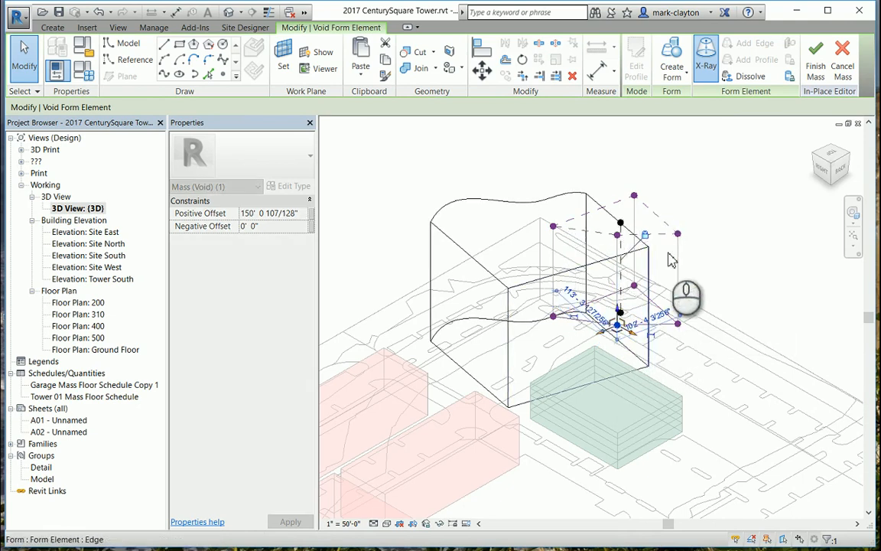
{"action": "left_click", "coordinate": [816, 60]}
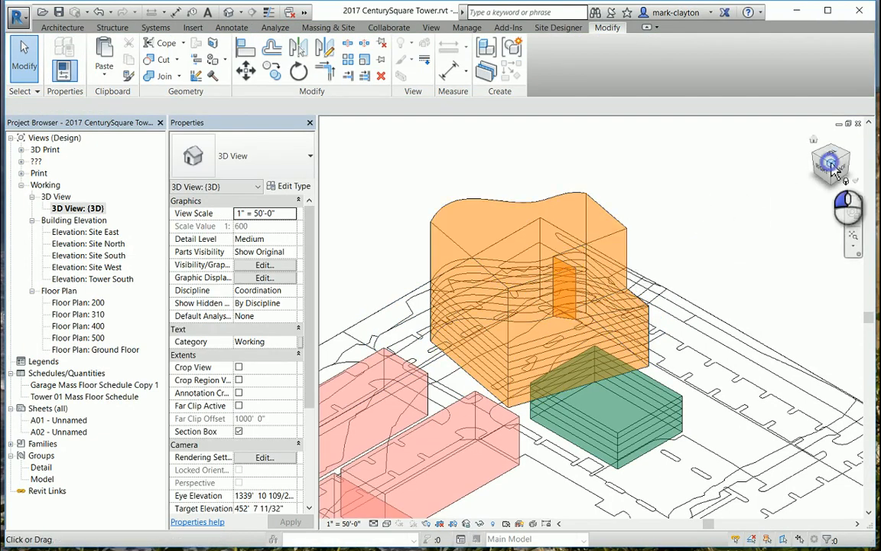
- Reopen the tower mass in place and pull the top edge facing the pink masses outward, to about 231' from the opposite side
{"action": "left_click_drag", "start_coordinate": [835, 170], "coordinate": [824, 188]}
{"action": "left_click", "coordinate": [459, 254]}
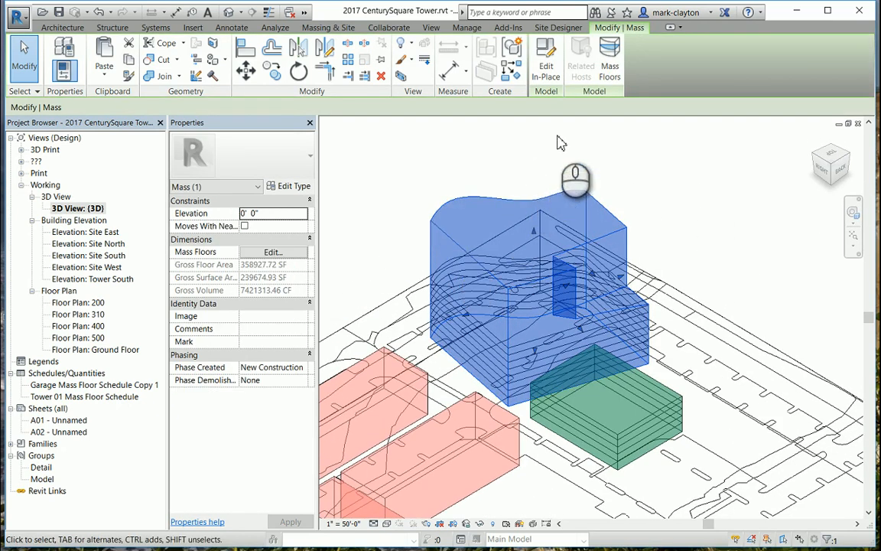
{"action": "left_click", "coordinate": [545, 54]}
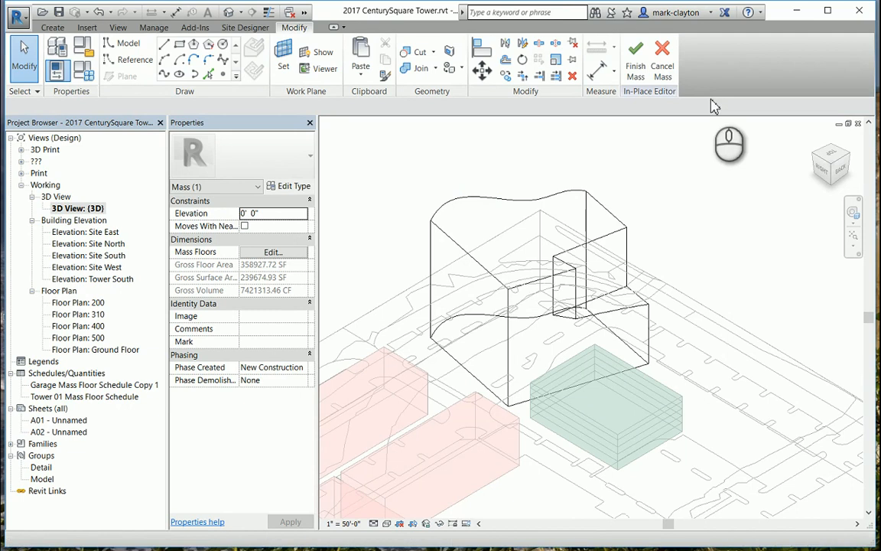
{"action": "left_click", "coordinate": [497, 203]}
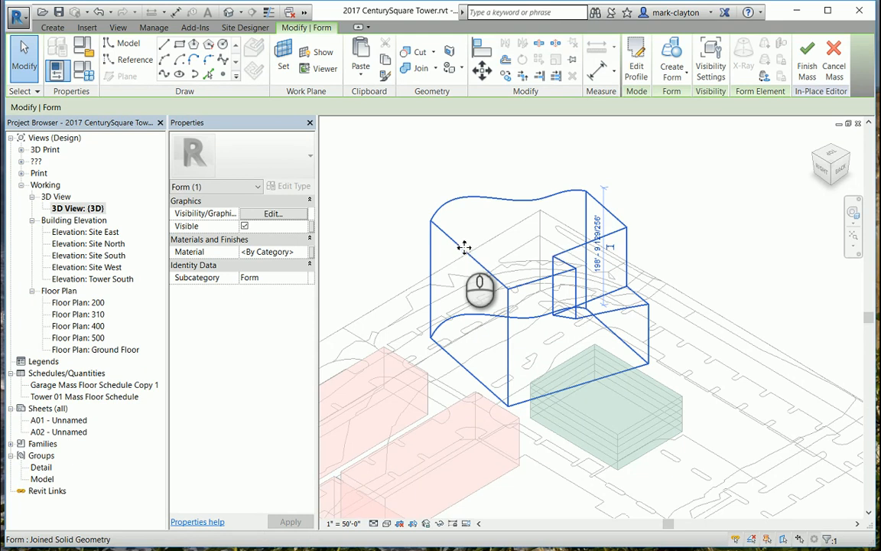
{"action": "left_click", "coordinate": [461, 254]}
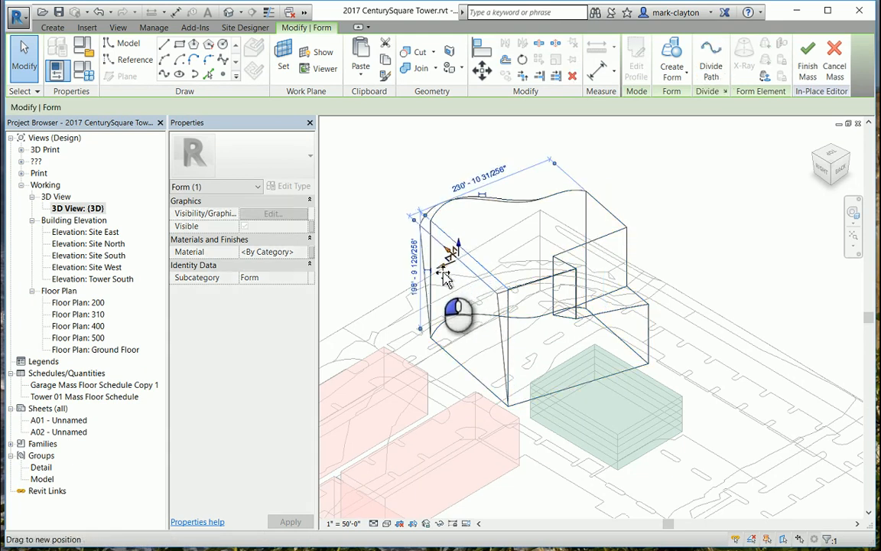
{"action": "left_click", "coordinate": [653, 173]}
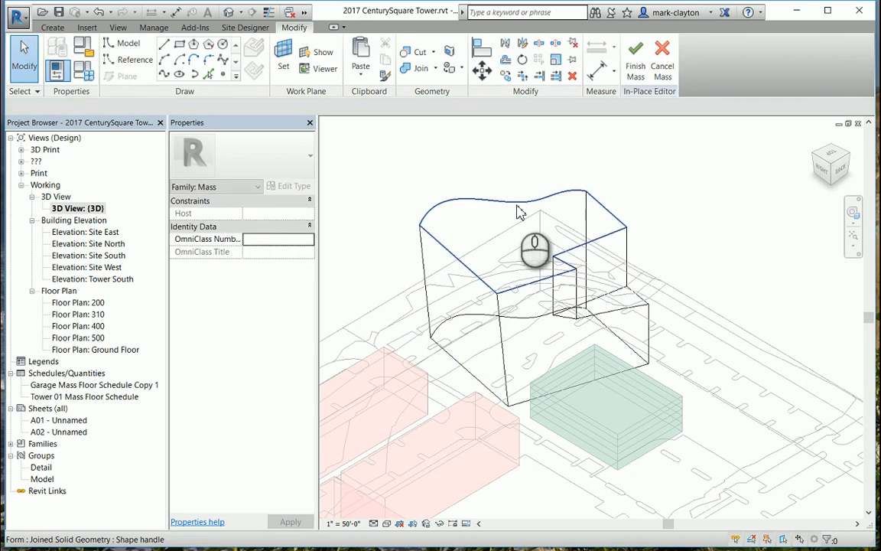
{"action": "left_click", "coordinate": [516, 201]}
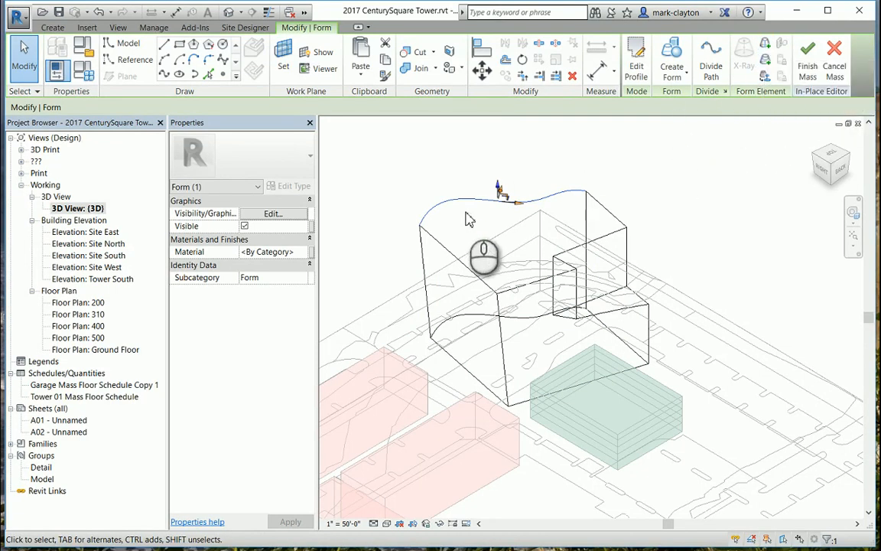
{"action": "left_click", "coordinate": [672, 172]}
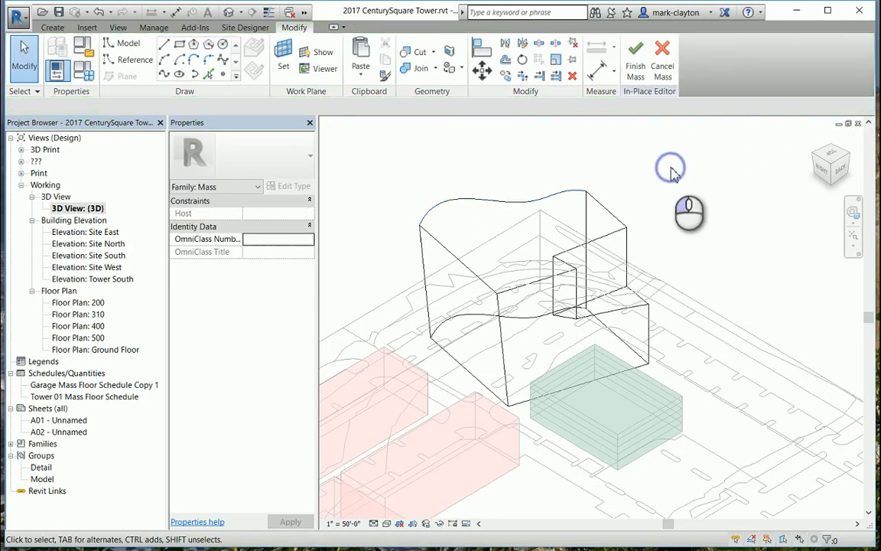
- Add two edges running from top to bottom across the tower's slanted side face toward the pink masses
{"action": "left_click", "coordinate": [468, 273]}
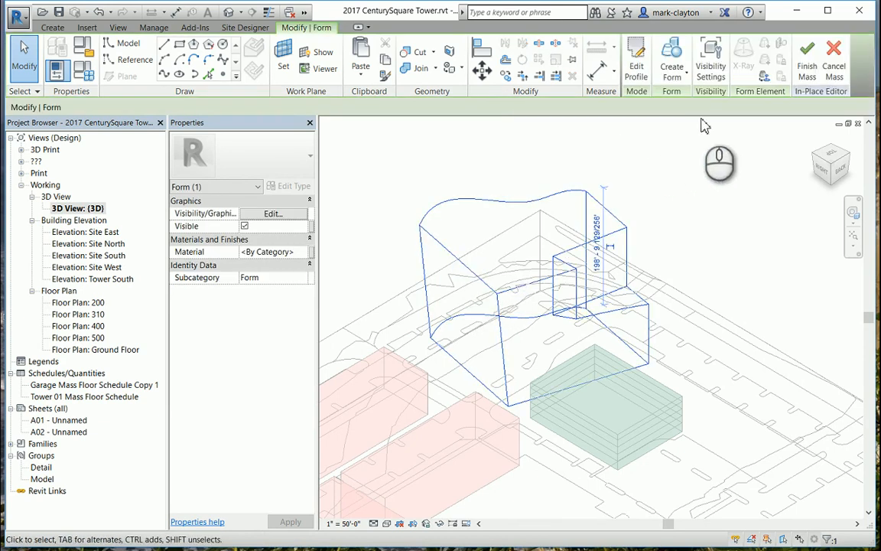
{"action": "left_click", "coordinate": [451, 259]}
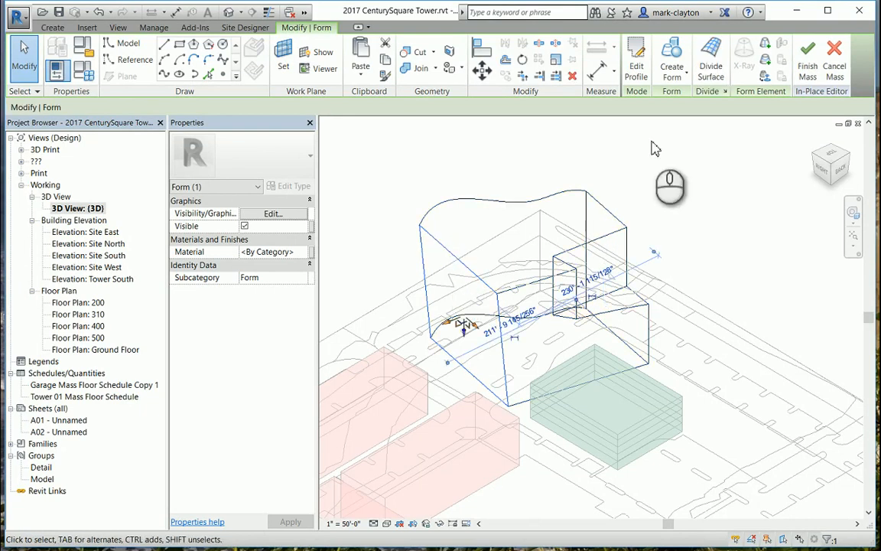
{"action": "left_click", "coordinate": [766, 46]}
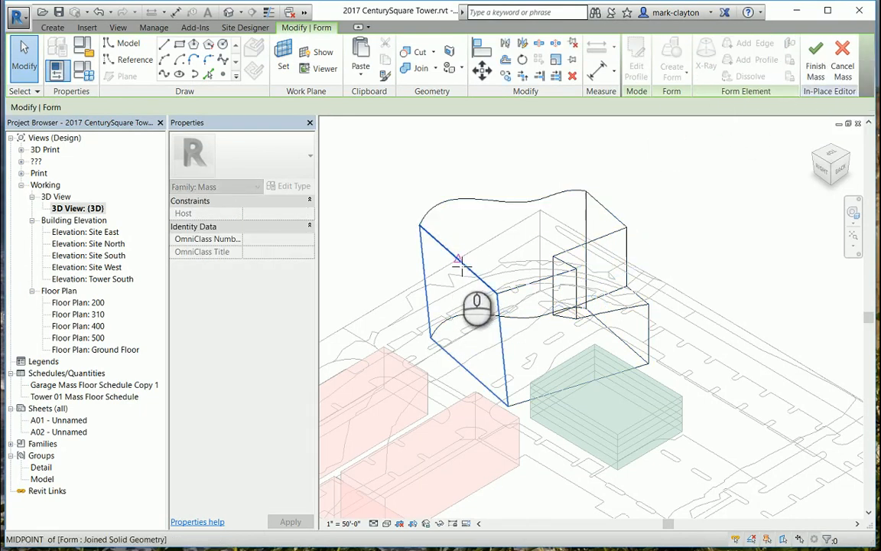
{"action": "left_click", "coordinate": [457, 258]}
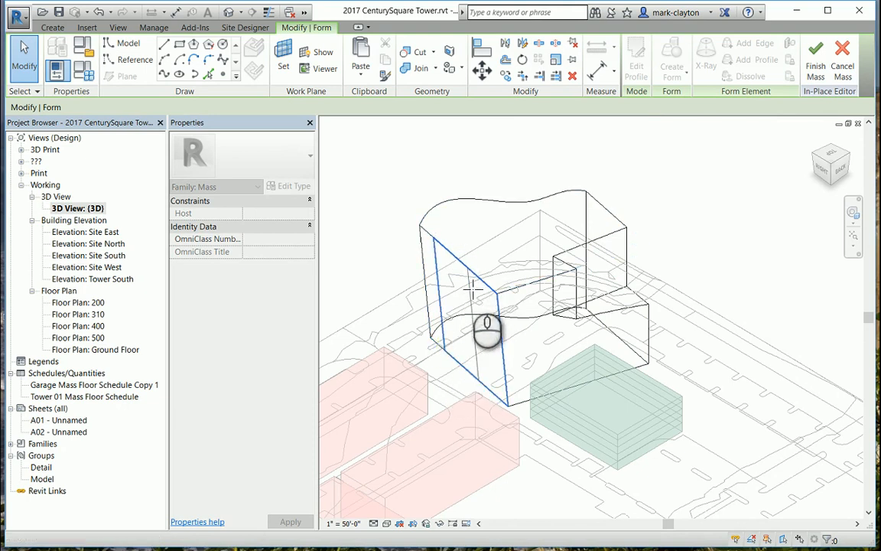
{"action": "left_click", "coordinate": [471, 288]}
{"action": "left_click", "coordinate": [24, 70]}
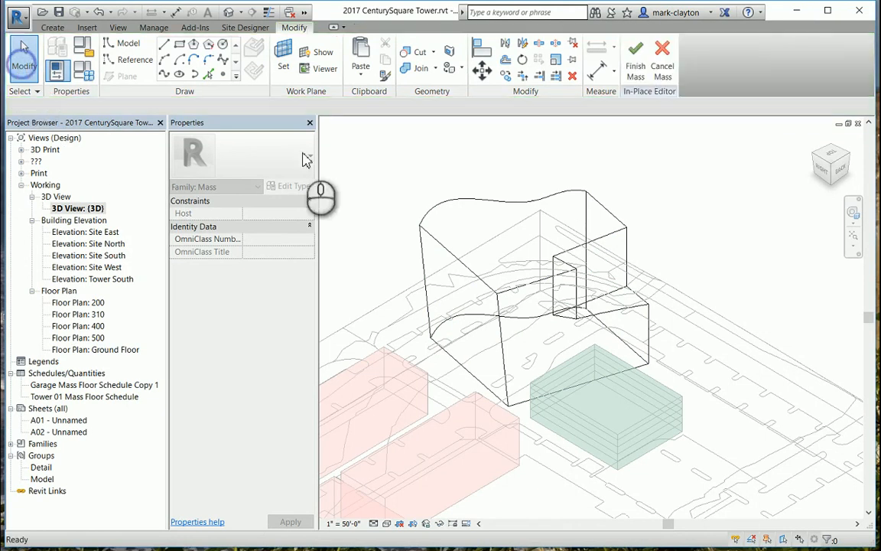
- Push the top edge segment between the two added edges inward, to about 170' from the opposite side
{"action": "left_click", "coordinate": [442, 255]}
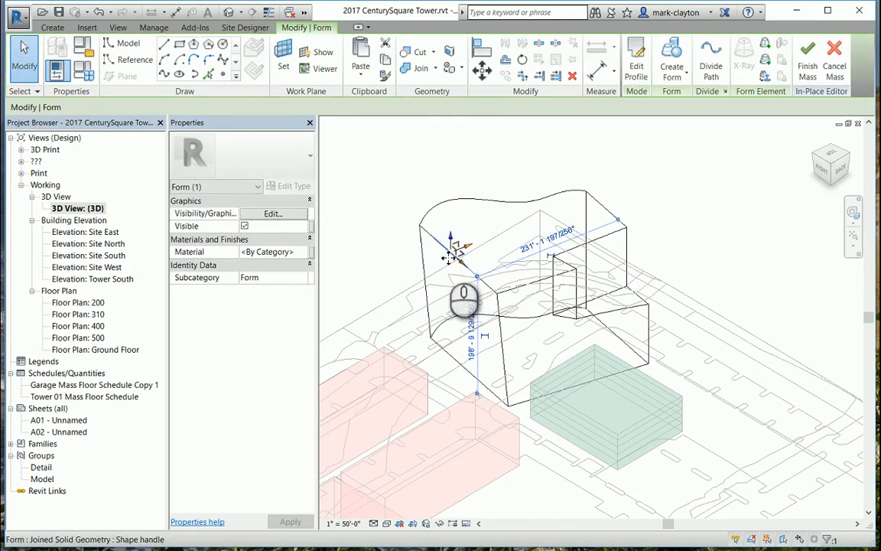
{"action": "left_click_drag", "start_coordinate": [463, 249], "coordinate": [509, 229]}
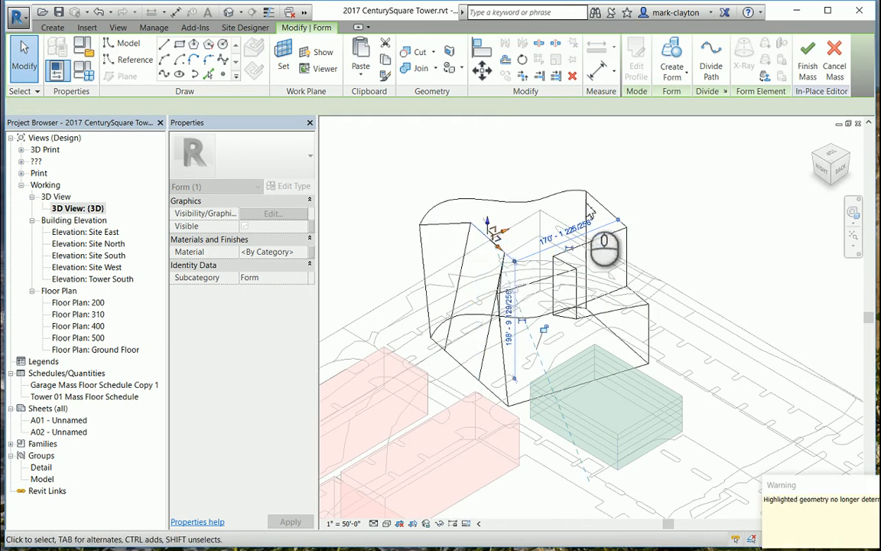
{"action": "left_click", "coordinate": [702, 189]}
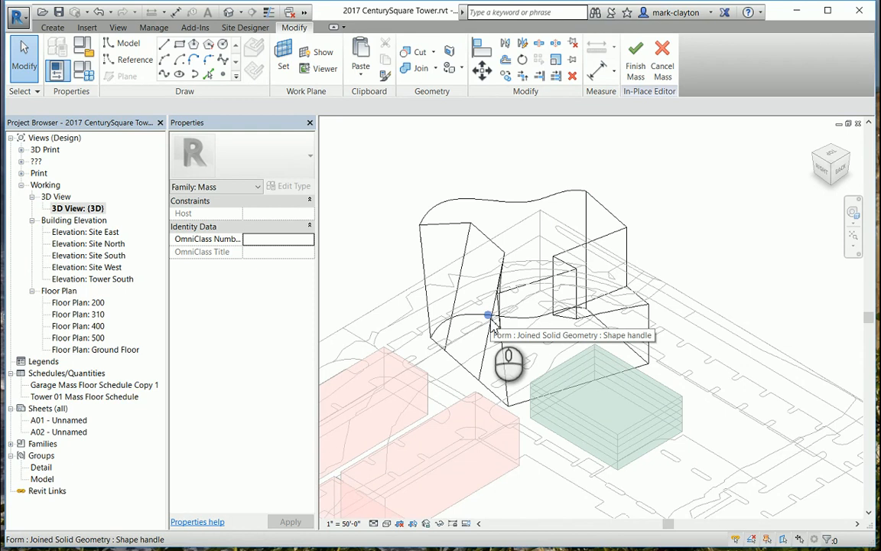
{"action": "left_click", "coordinate": [498, 200]}
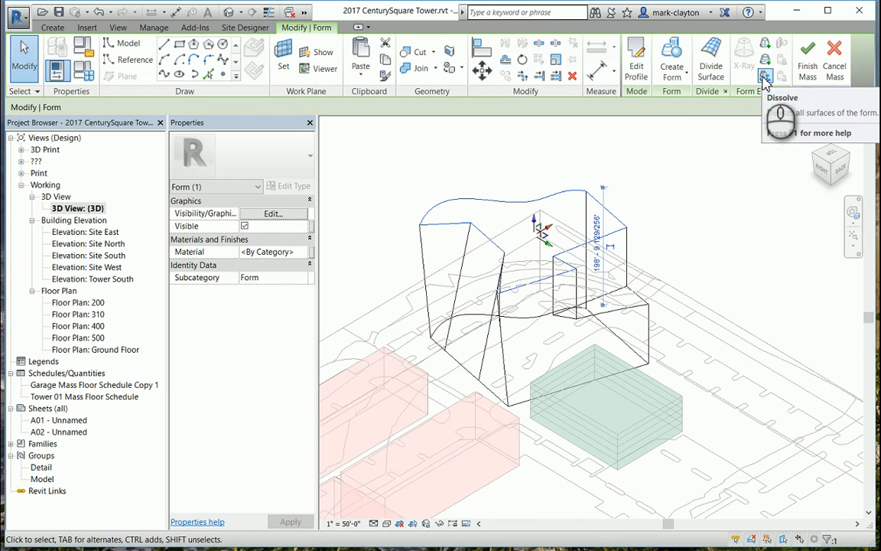
{"action": "left_click", "coordinate": [710, 151]}
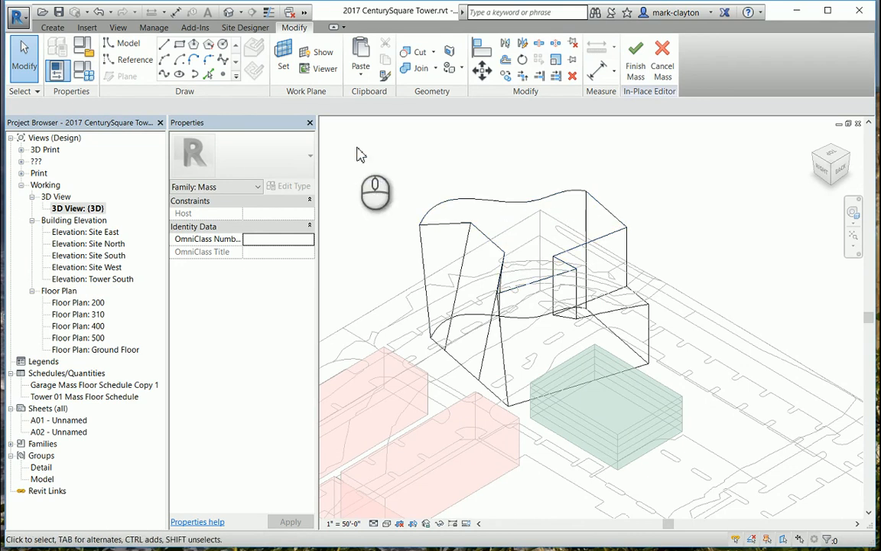
- Set the work plane to the tower's top face and draw a circle with a 36' radius on it
{"action": "left_click", "coordinate": [283, 55]}
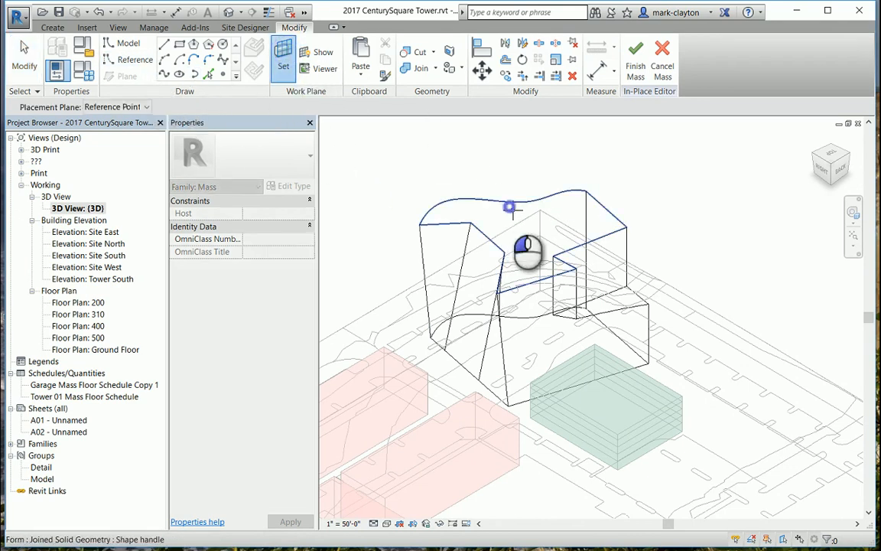
{"action": "left_click", "coordinate": [511, 208]}
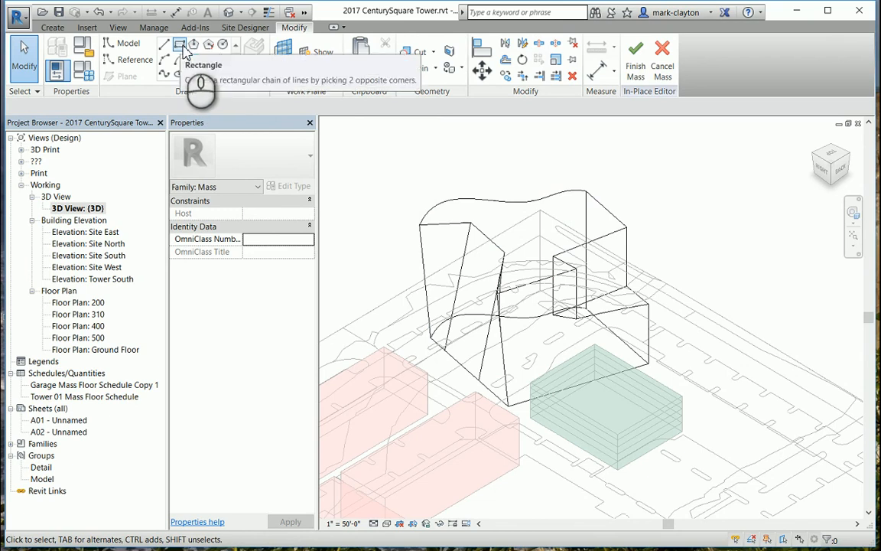
{"action": "left_click", "coordinate": [222, 44]}
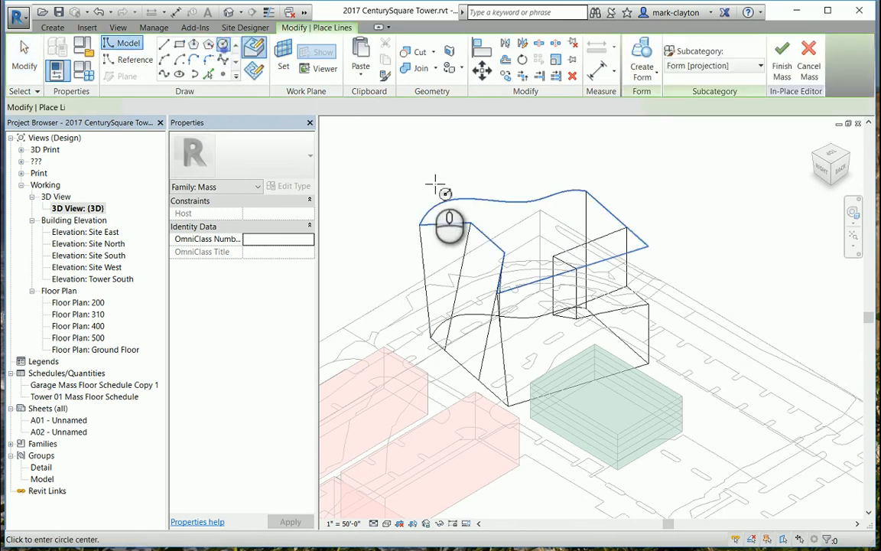
{"action": "left_click", "coordinate": [529, 224]}
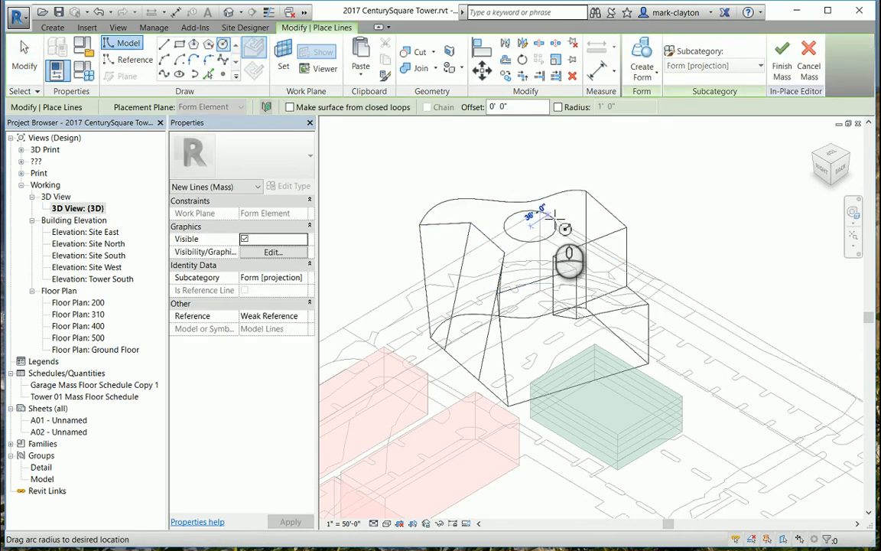
{"action": "left_click", "coordinate": [564, 229]}
{"action": "left_click", "coordinate": [23, 55]}
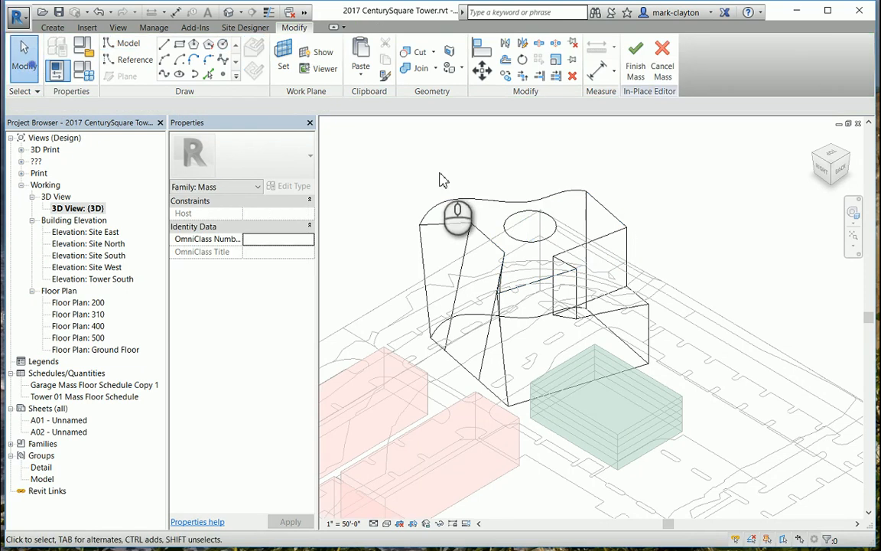
- Create a solid cylinder from the rooftop circle and raise its top face to a height of about 58'
{"action": "left_click", "coordinate": [510, 218]}
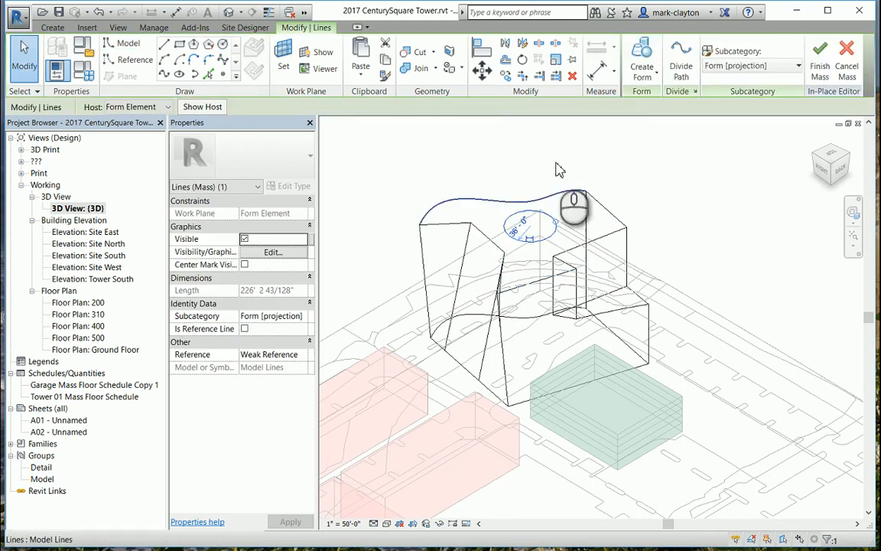
{"action": "left_click", "coordinate": [641, 61]}
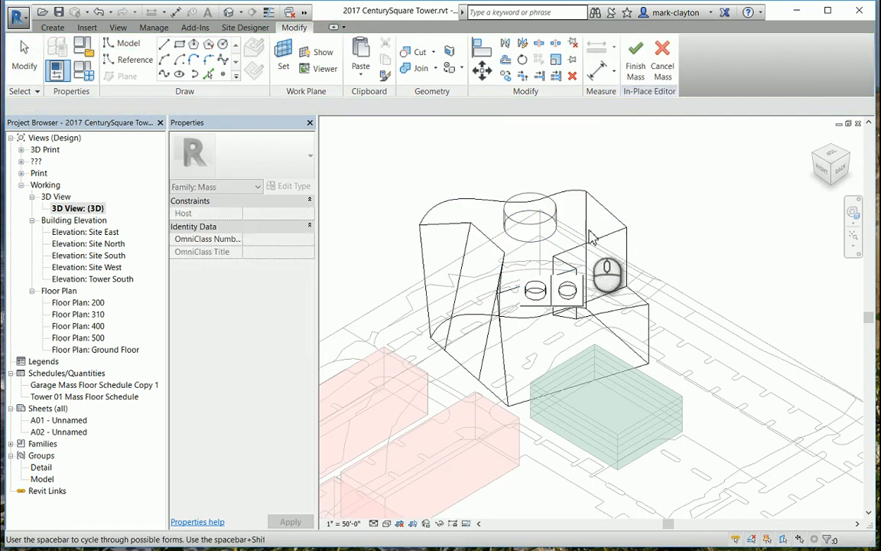
{"action": "left_click", "coordinate": [535, 290]}
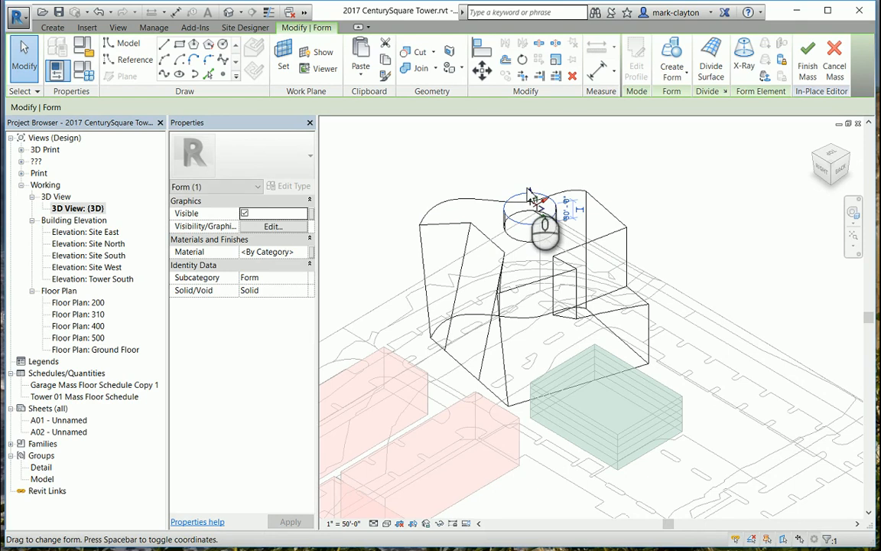
{"action": "left_click_drag", "start_coordinate": [528, 194], "coordinate": [531, 181]}
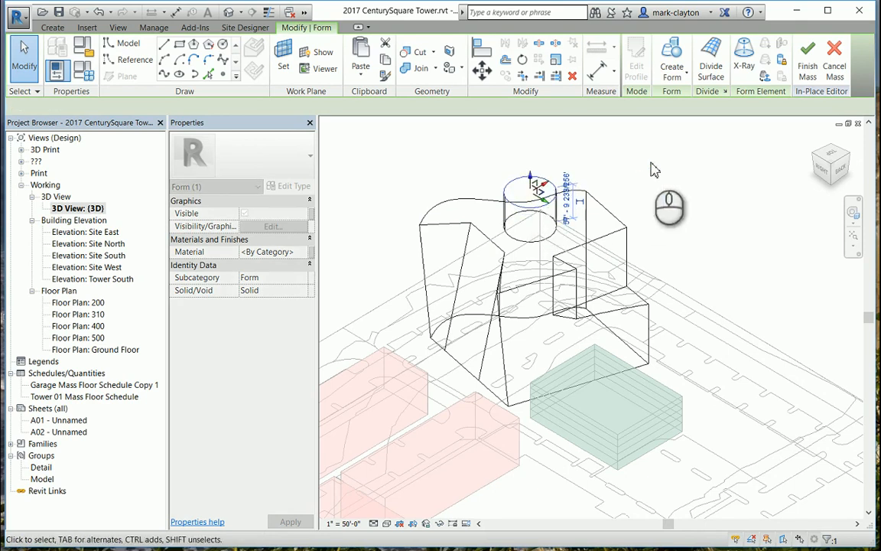
{"action": "left_click", "coordinate": [652, 169]}
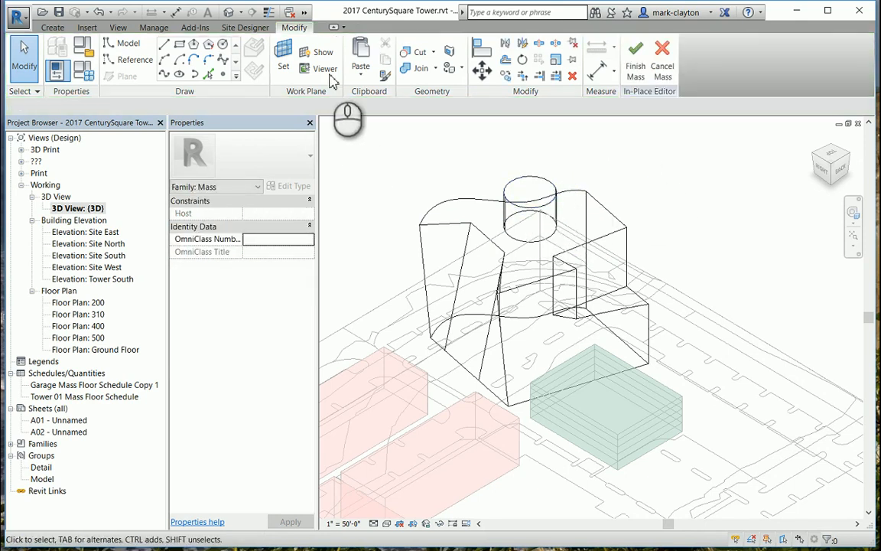
- Set the work plane to the cylinder's top face and draw a line about 71' 6" long across it
{"action": "left_click", "coordinate": [283, 59]}
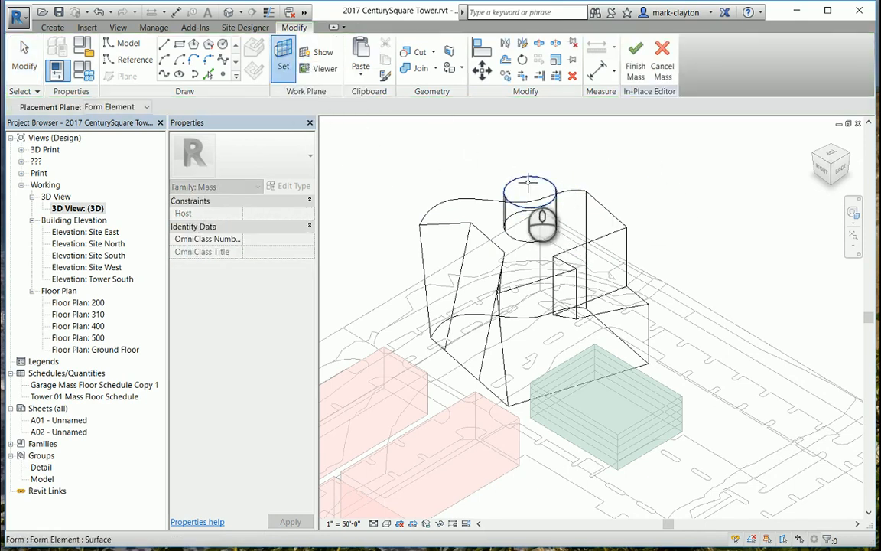
{"action": "left_click", "coordinate": [528, 181]}
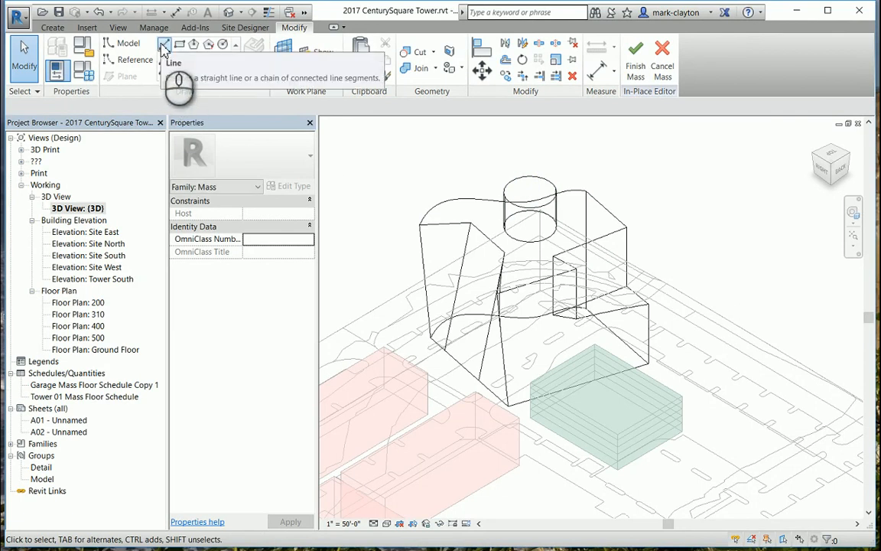
{"action": "left_click", "coordinate": [163, 44]}
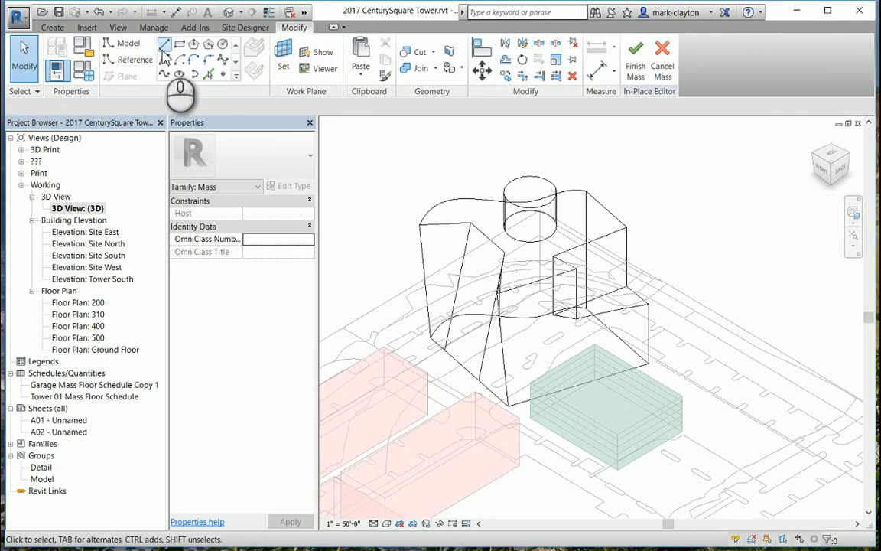
{"action": "left_click", "coordinate": [511, 179]}
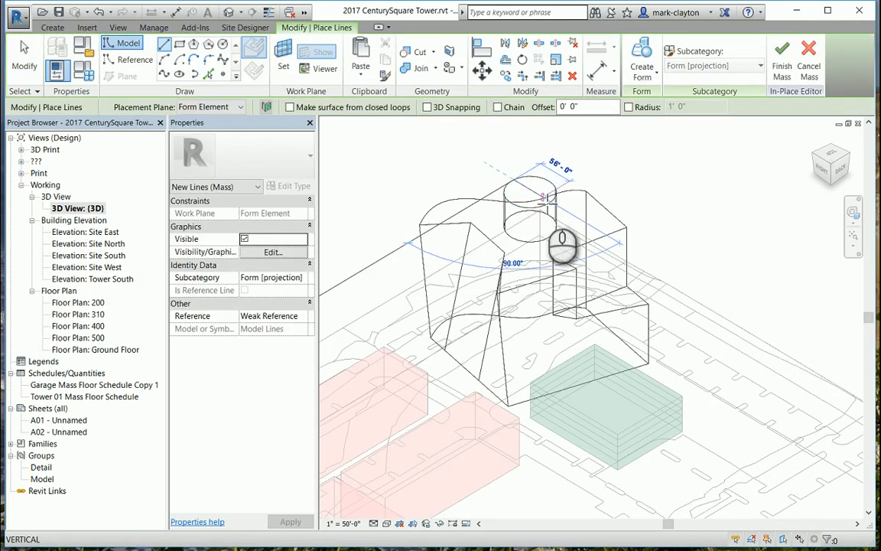
{"action": "scroll", "coordinate": [553, 202], "scroll_direction": "up", "scroll_amount": 3}
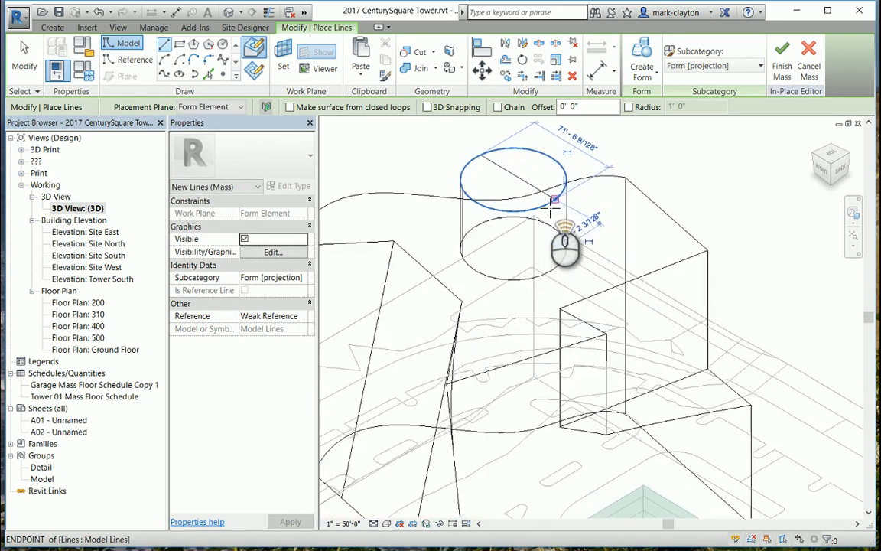
{"action": "scroll", "coordinate": [553, 202], "scroll_direction": "up", "scroll_amount": 4}
{"action": "middle_click_drag", "start_coordinate": [662, 209], "coordinate": [718, 422]}
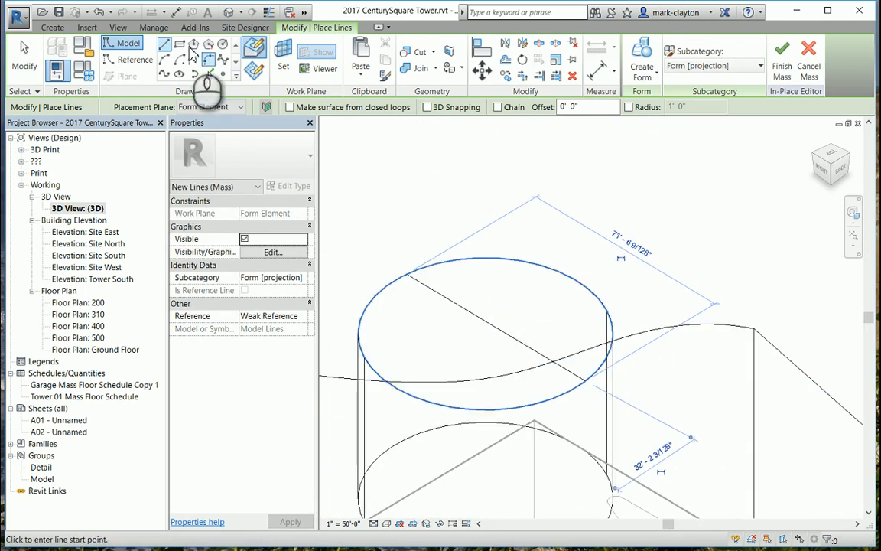
- Draw a wavy spline on the cylinder's top face, starting and ending on the line across it
{"action": "left_click", "coordinate": [163, 76]}
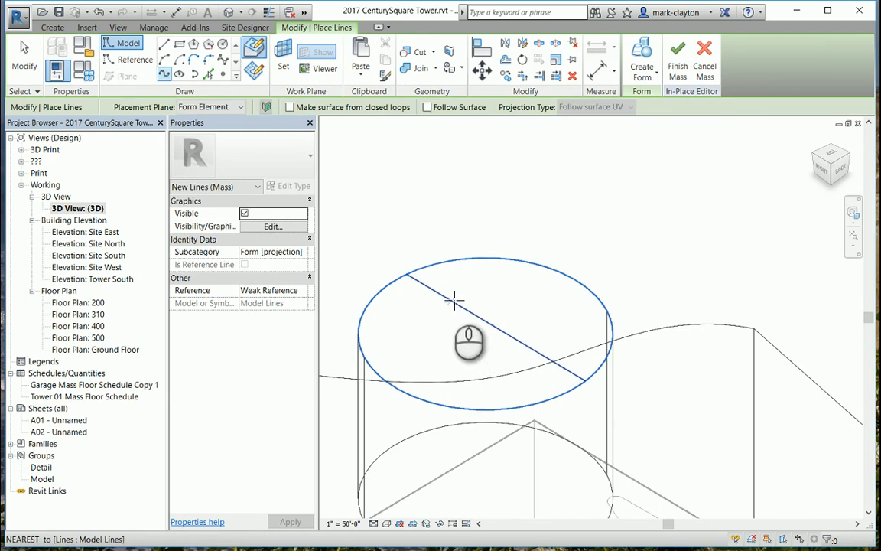
{"action": "left_click", "coordinate": [451, 298]}
{"action": "left_click", "coordinate": [482, 289]}
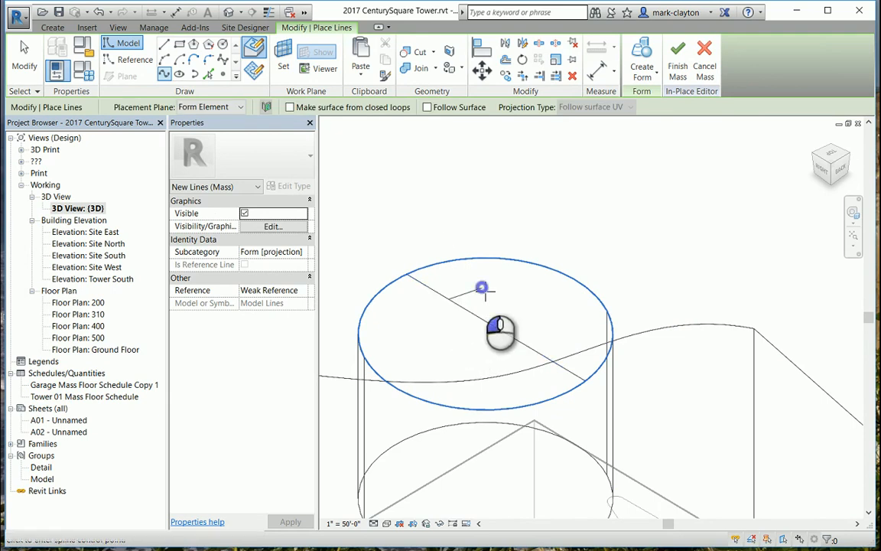
{"action": "left_click", "coordinate": [521, 294]}
{"action": "left_click", "coordinate": [527, 311]}
{"action": "left_click", "coordinate": [552, 328]}
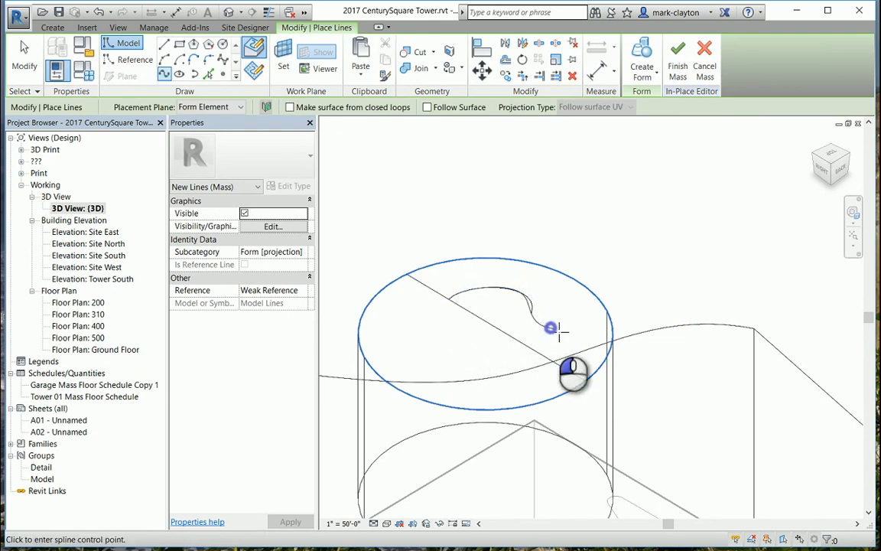
{"action": "left_click", "coordinate": [572, 330]}
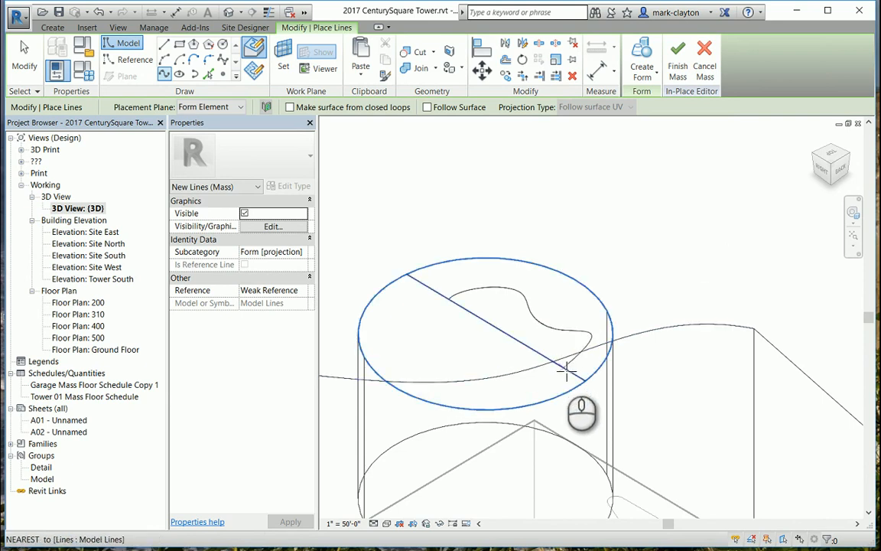
{"action": "left_click", "coordinate": [564, 366]}
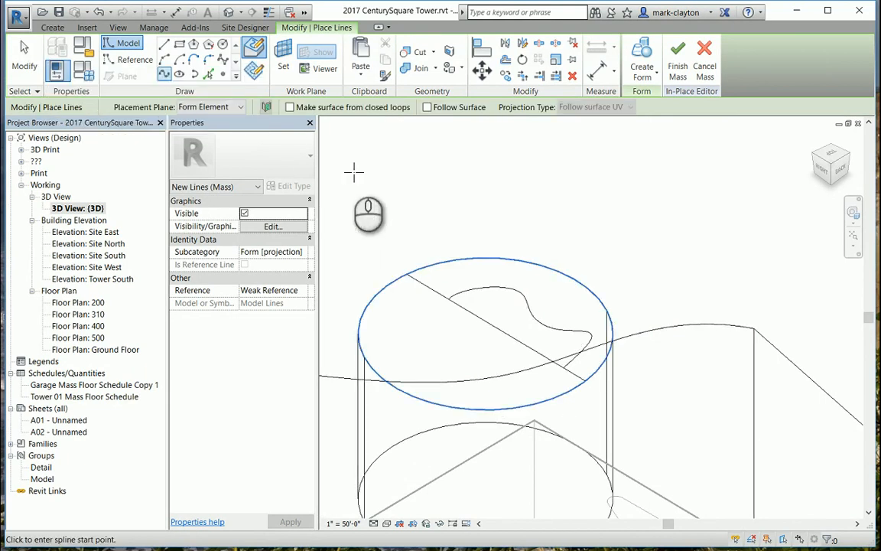
{"action": "left_click", "coordinate": [24, 58]}
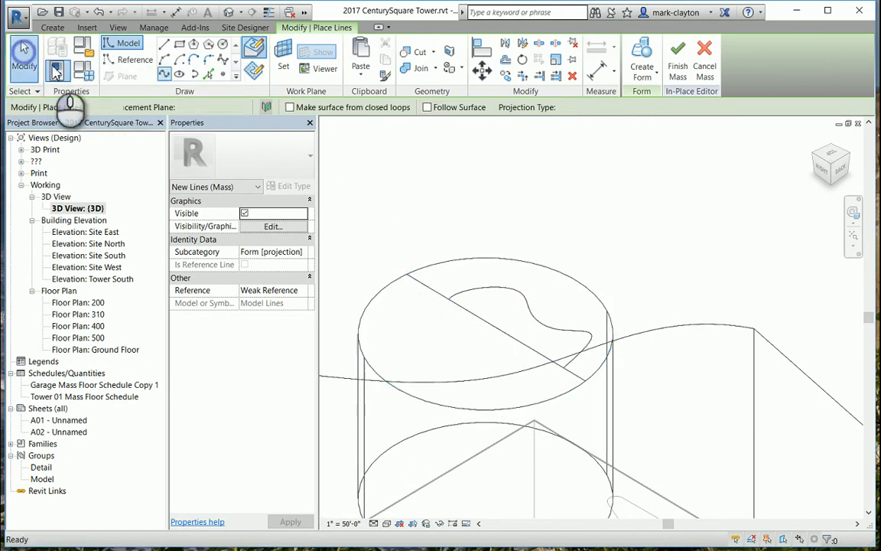
- Create a revolved form from the spline, using the straight line as its axis
{"action": "left_click", "coordinate": [440, 295]}
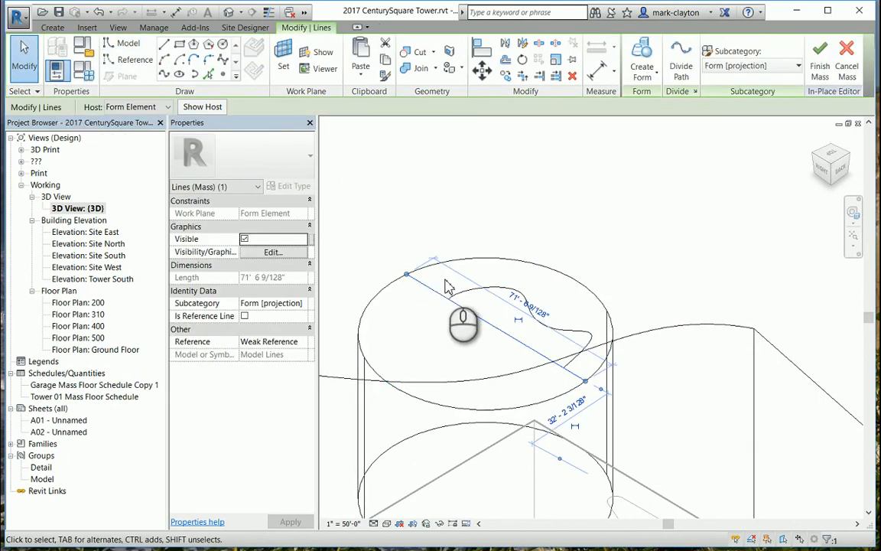
{"action": "left_click", "coordinate": [475, 292], "text": "ctrl"}
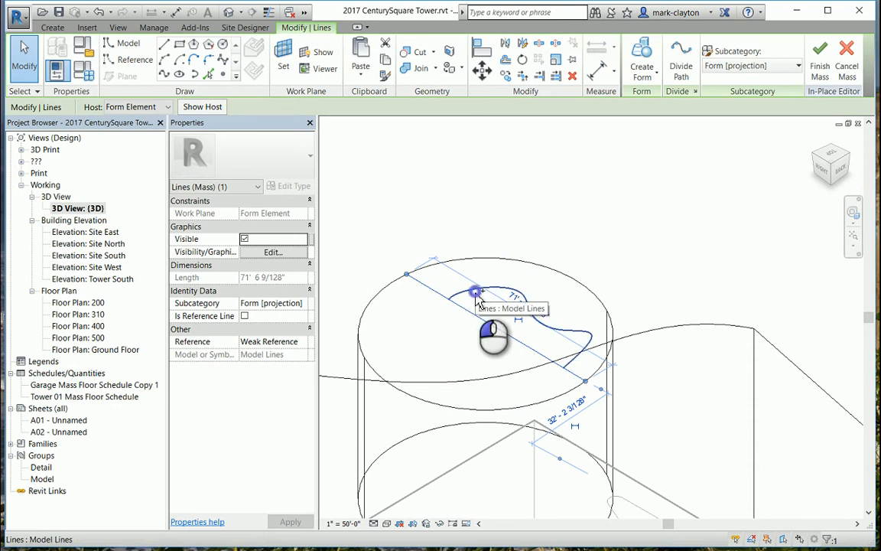
{"action": "left_click", "coordinate": [623, 65]}
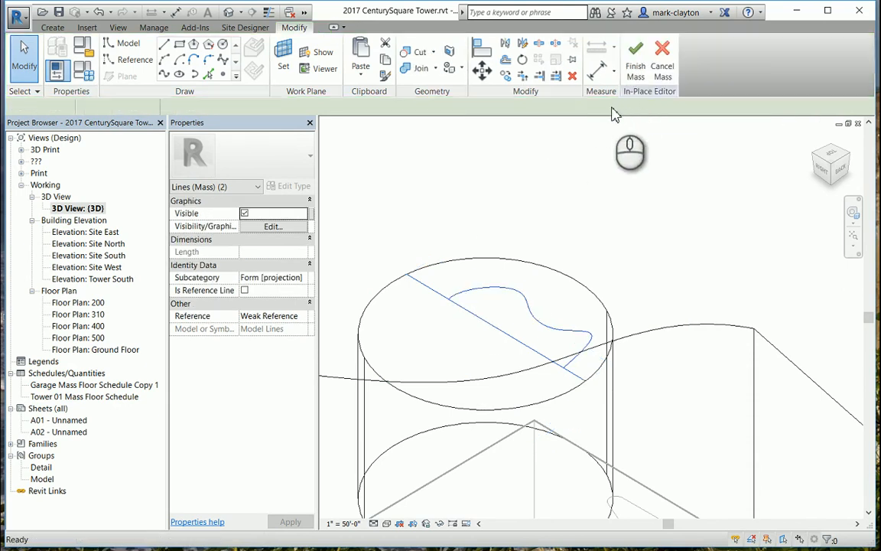
{"action": "left_click", "coordinate": [599, 216]}
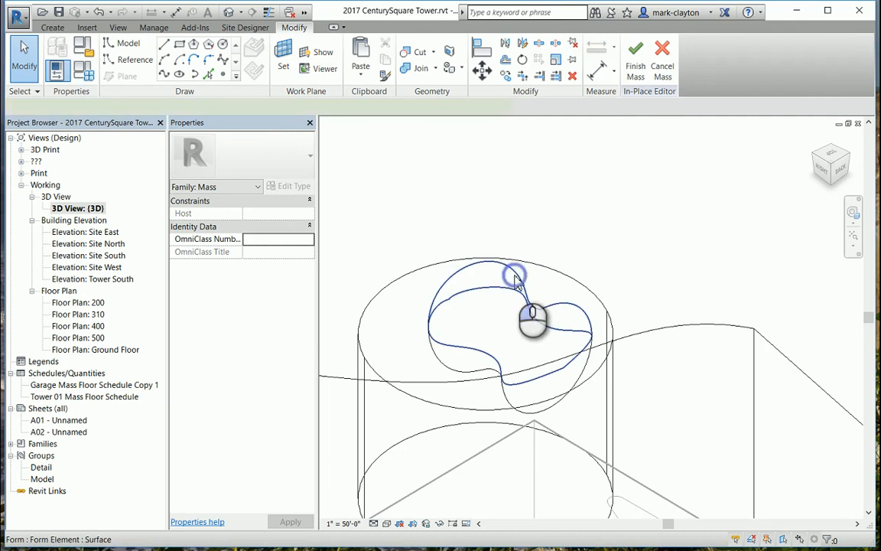
- Set the revolved form's end angle to 180° and finish the mass
{"action": "left_click", "coordinate": [515, 278]}
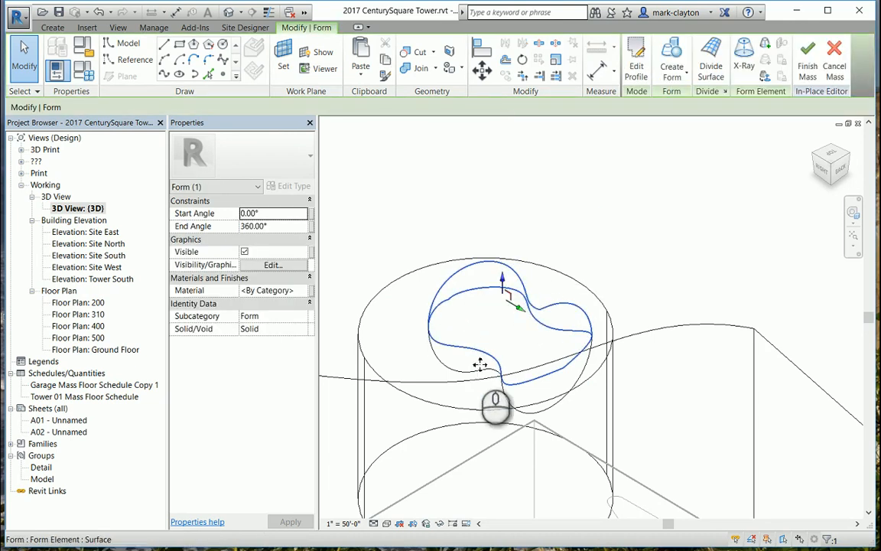
{"action": "left_click", "coordinate": [282, 228]}
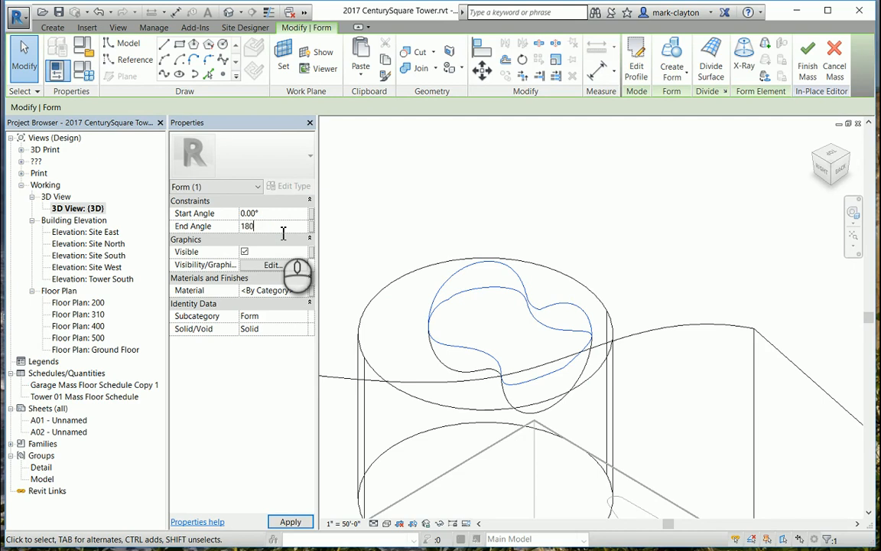
{"action": "left_click", "coordinate": [290, 522]}
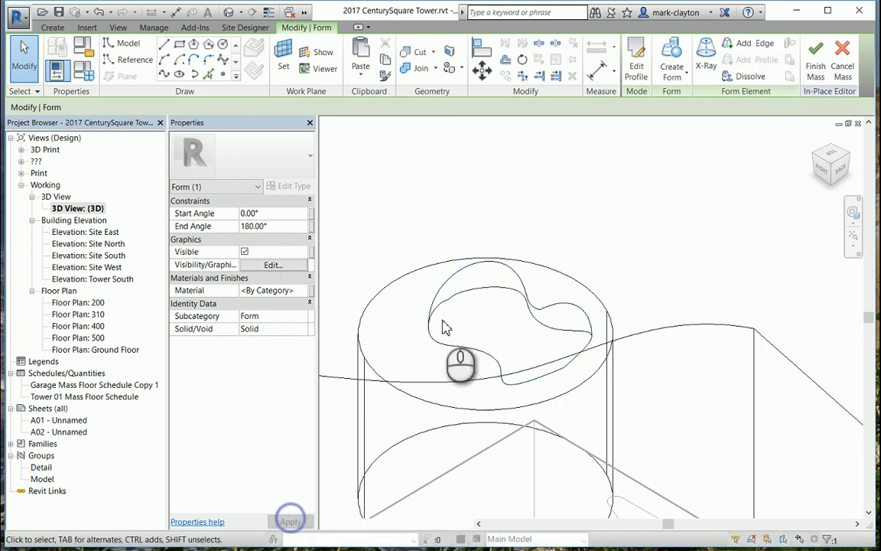
{"action": "left_click", "coordinate": [635, 171]}
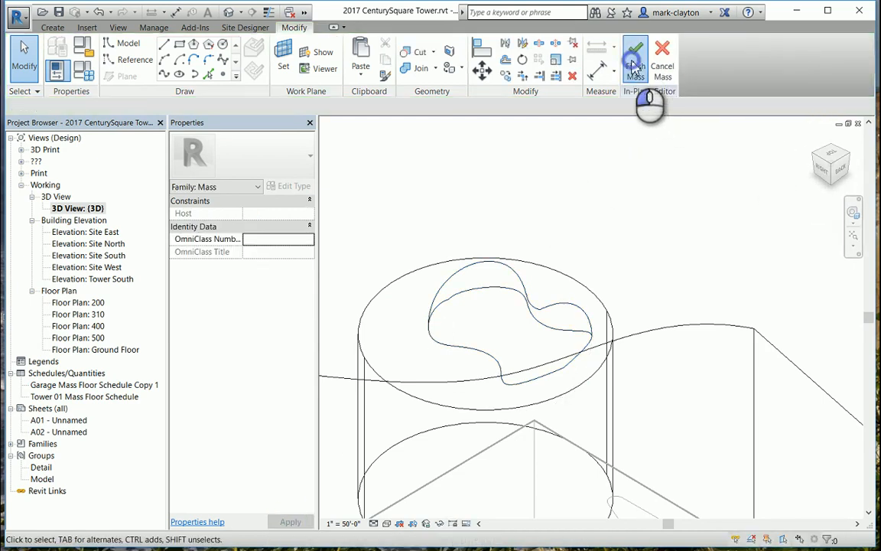
{"action": "scroll", "coordinate": [667, 201], "scroll_direction": "down", "scroll_amount": 3}
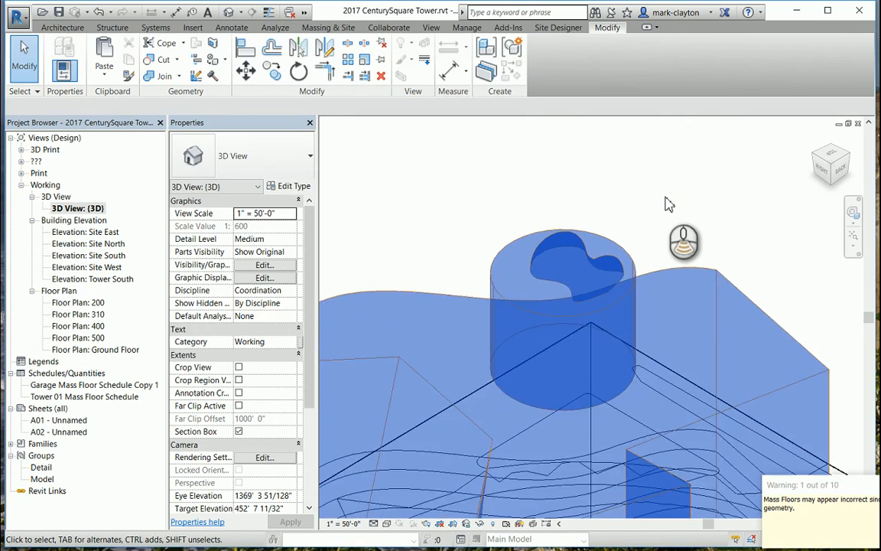
{"action": "scroll", "coordinate": [668, 206], "scroll_direction": "down", "scroll_amount": 3}
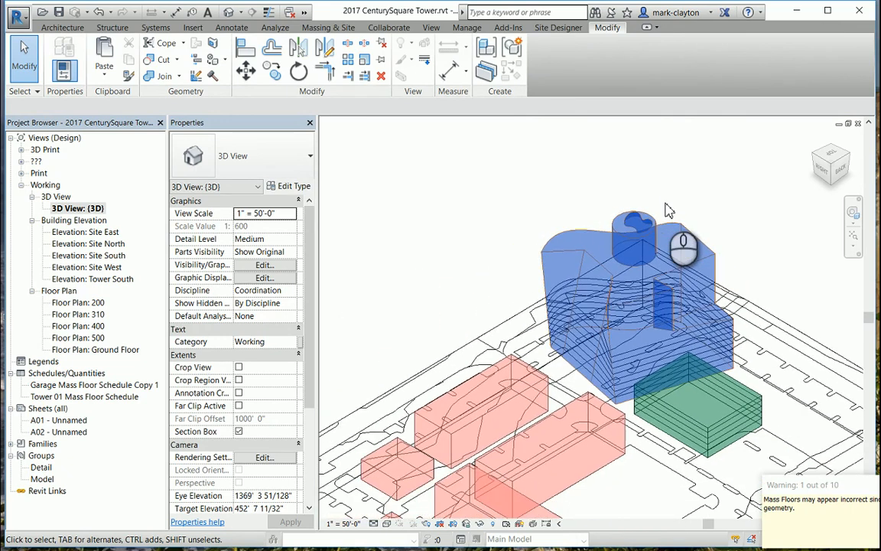
{"action": "left_click", "coordinate": [689, 197]}
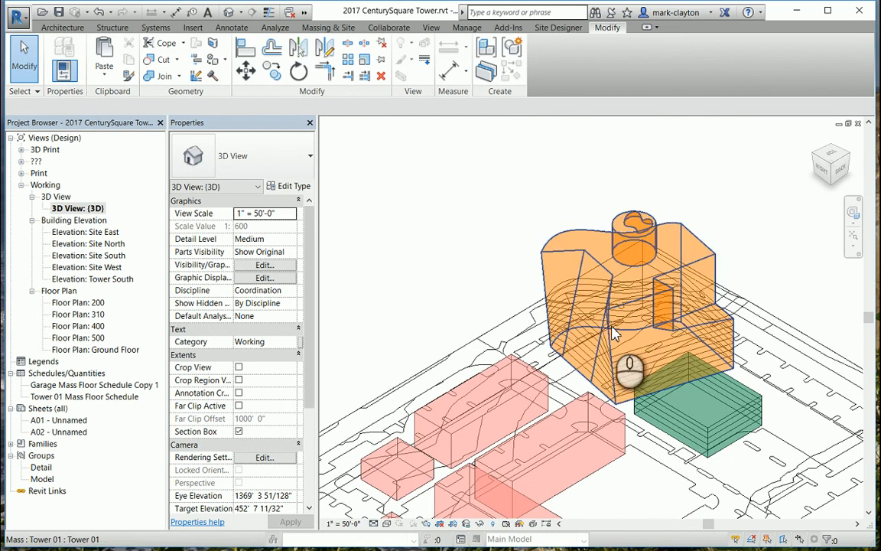
{"action": "scroll", "coordinate": [585, 315], "scroll_direction": "up", "scroll_amount": 5}
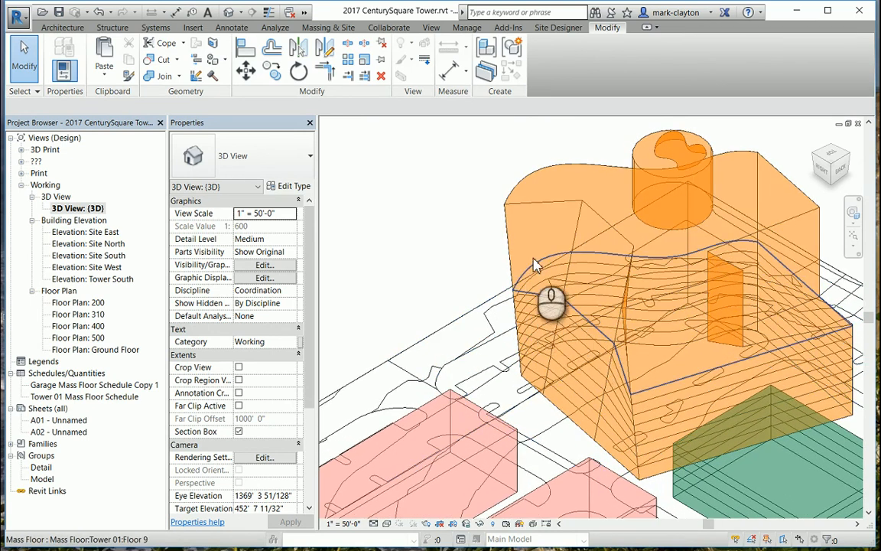
{"action": "scroll", "coordinate": [420, 217], "scroll_direction": "down", "scroll_amount": 5}
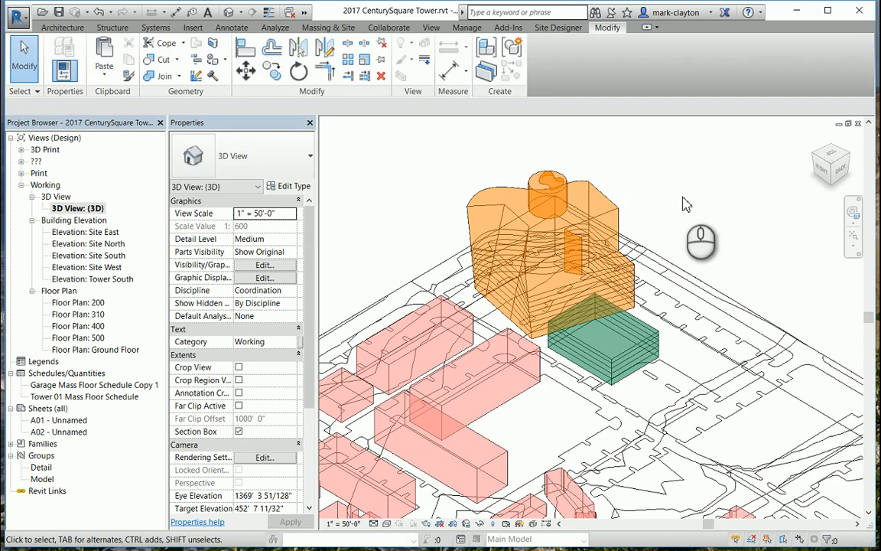
- Set the 3D view's visual style to Shaded
{"action": "scroll", "coordinate": [682, 197], "scroll_direction": "up", "scroll_amount": 2}
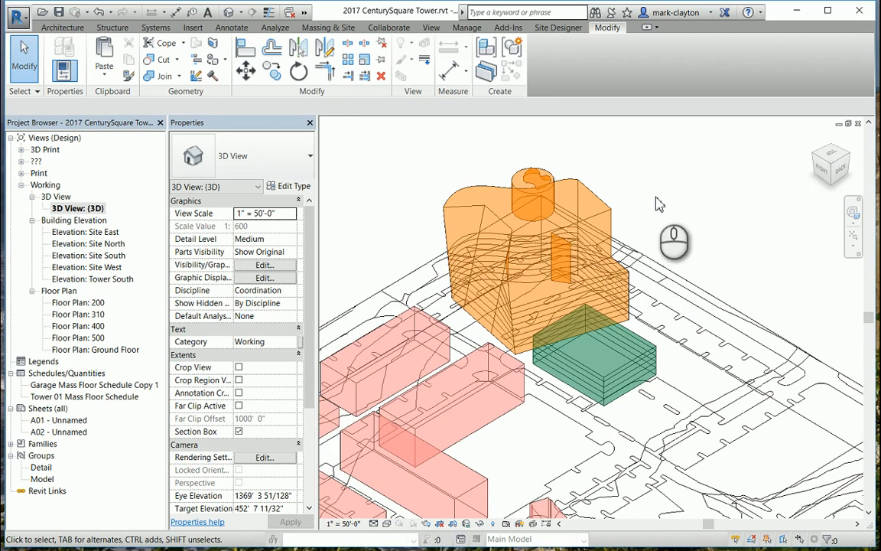
{"action": "scroll", "coordinate": [655, 206], "scroll_direction": "up", "scroll_amount": 2}
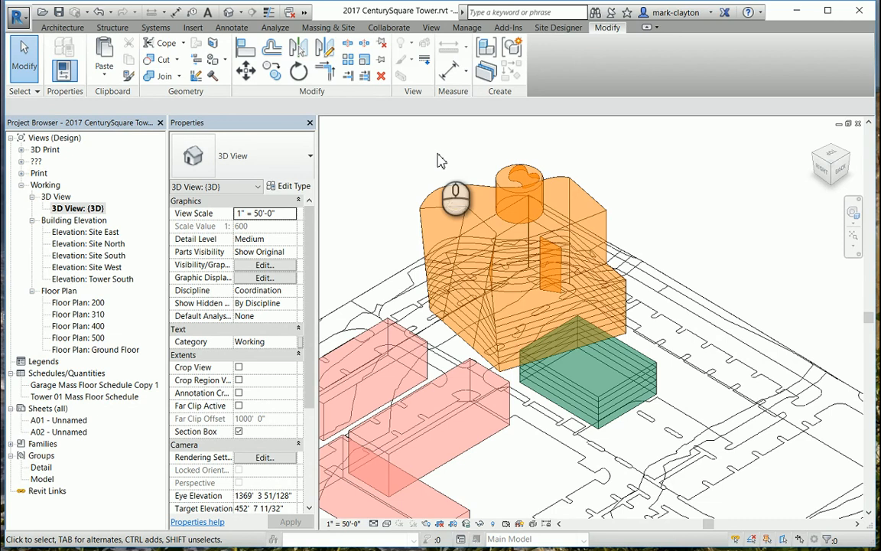
{"action": "scroll", "coordinate": [442, 160], "scroll_direction": "down", "scroll_amount": 5}
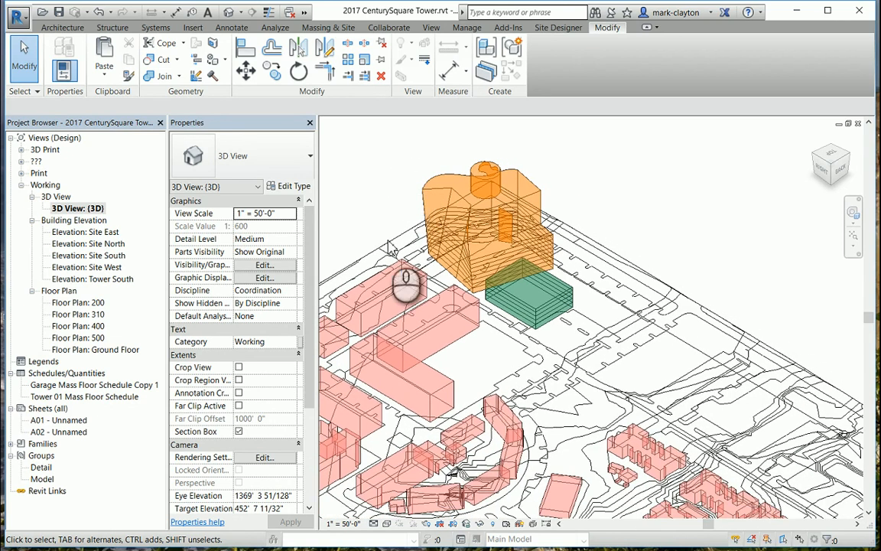
{"action": "left_click", "coordinate": [387, 524]}
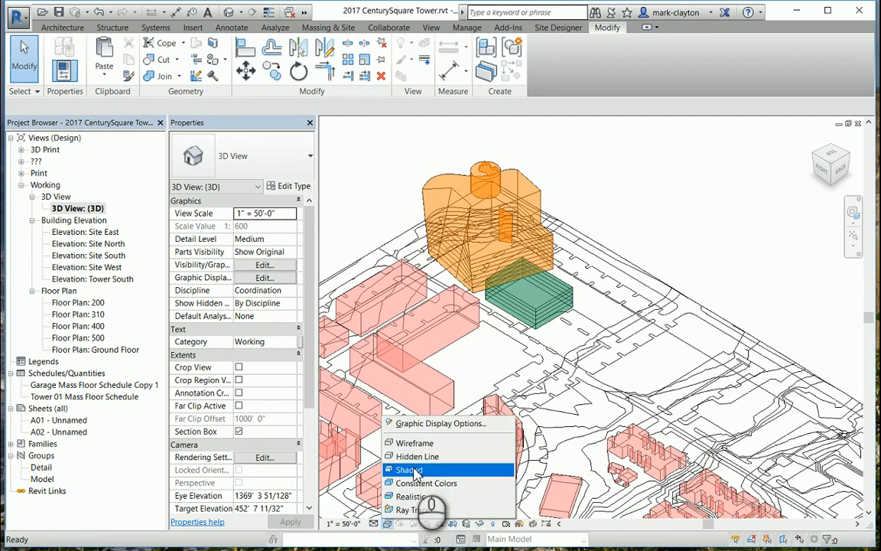
{"action": "left_click", "coordinate": [409, 469]}
- Create Generic - 8" walls by face on two adjacent facets of the Tower 01 mass's folded side
{"action": "scroll", "coordinate": [649, 200], "scroll_direction": "up", "scroll_amount": 4}
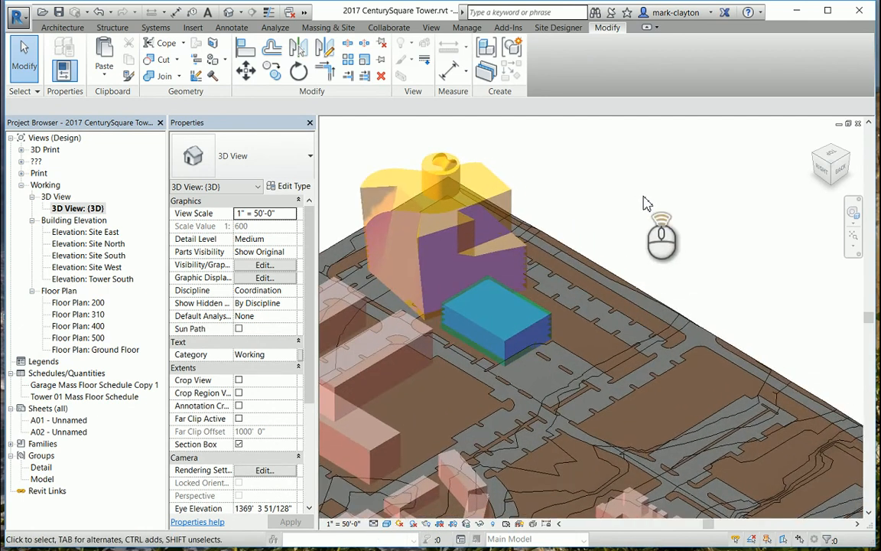
{"action": "scroll", "coordinate": [627, 201], "scroll_direction": "up", "scroll_amount": 3}
{"action": "middle_click_drag", "start_coordinate": [605, 199], "coordinate": [742, 182]}
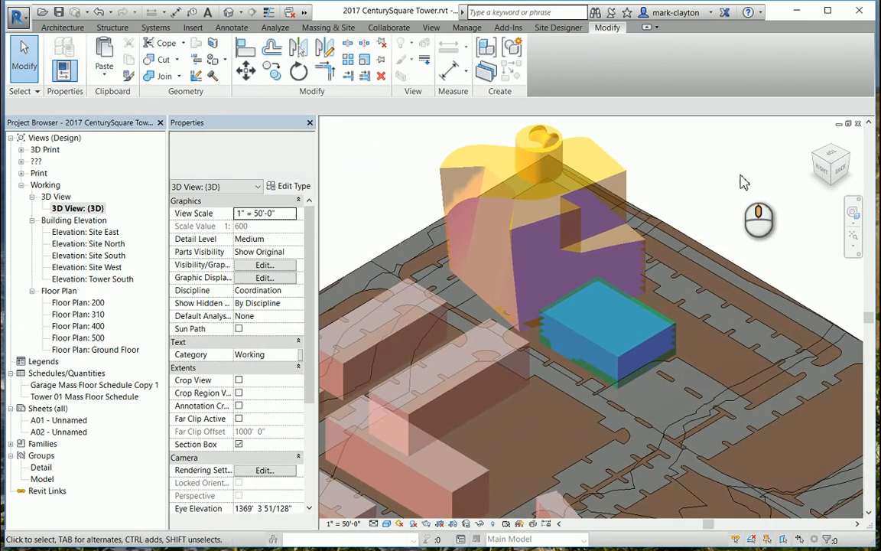
{"action": "scroll", "coordinate": [448, 191], "scroll_direction": "up", "scroll_amount": 3}
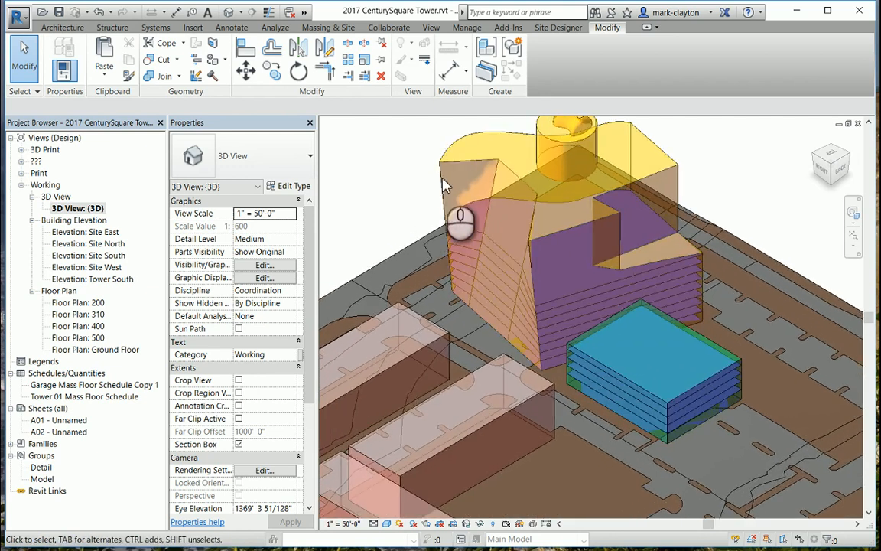
{"action": "scroll", "coordinate": [419, 176], "scroll_direction": "up", "scroll_amount": 1}
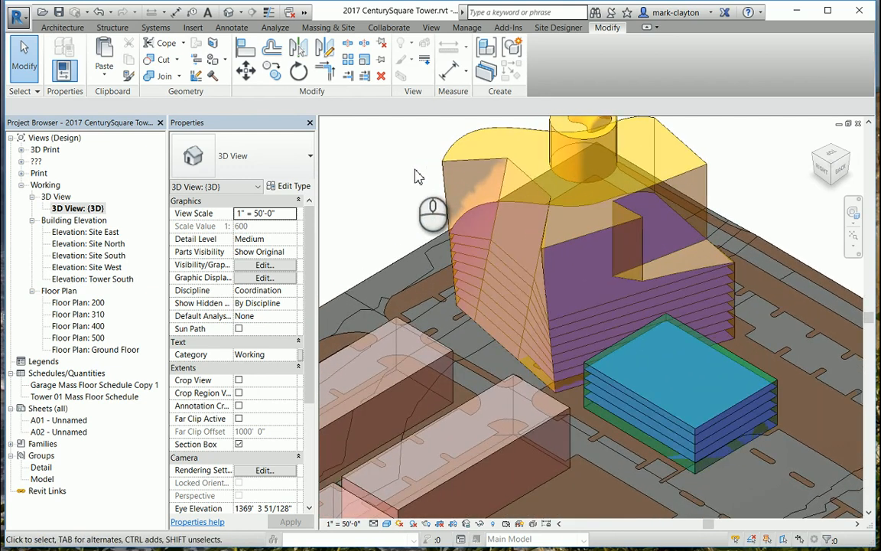
{"action": "scroll", "coordinate": [419, 176], "scroll_direction": "up", "scroll_amount": 1}
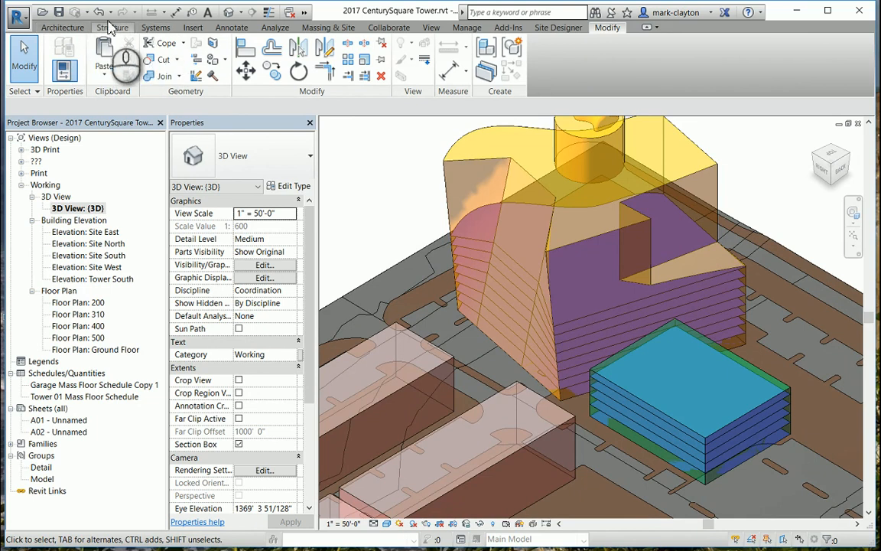
{"action": "left_click", "coordinate": [64, 28]}
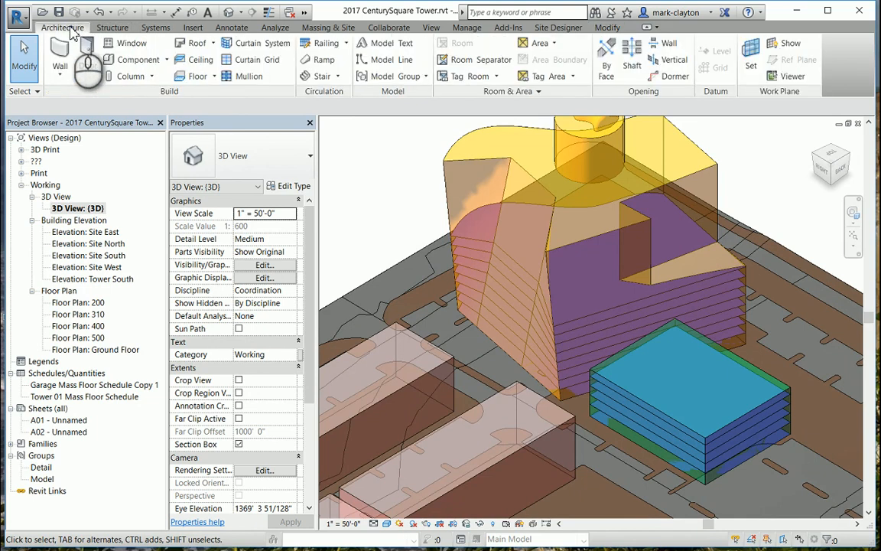
{"action": "left_click", "coordinate": [60, 72]}
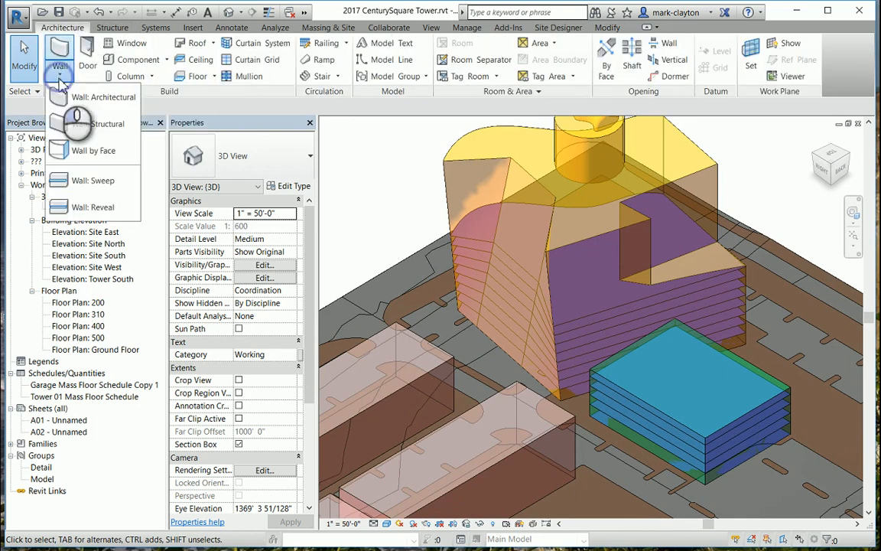
{"action": "left_click", "coordinate": [83, 150]}
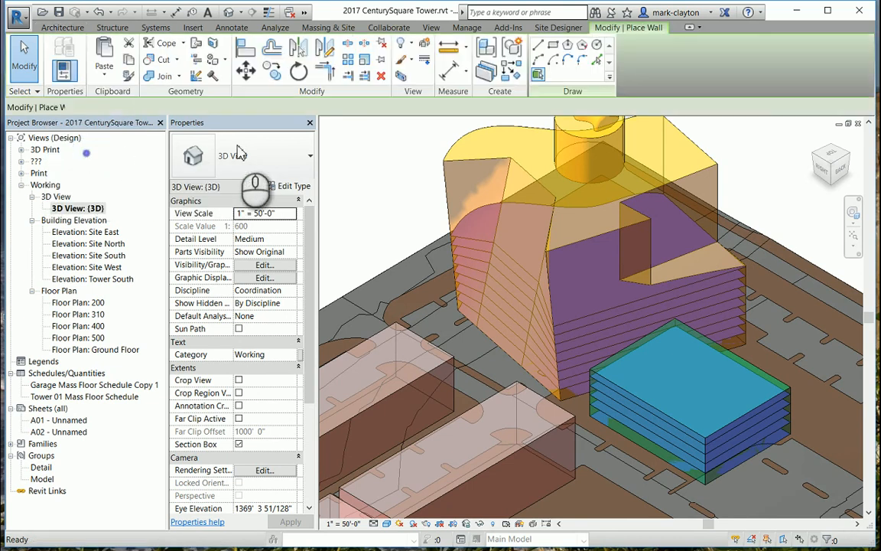
{"action": "left_click", "coordinate": [482, 168]}
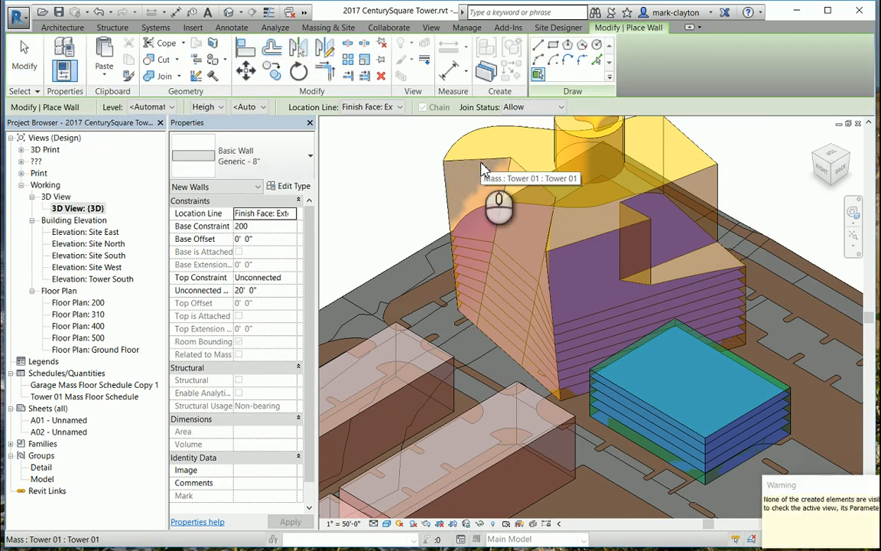
{"action": "left_click", "coordinate": [533, 197]}
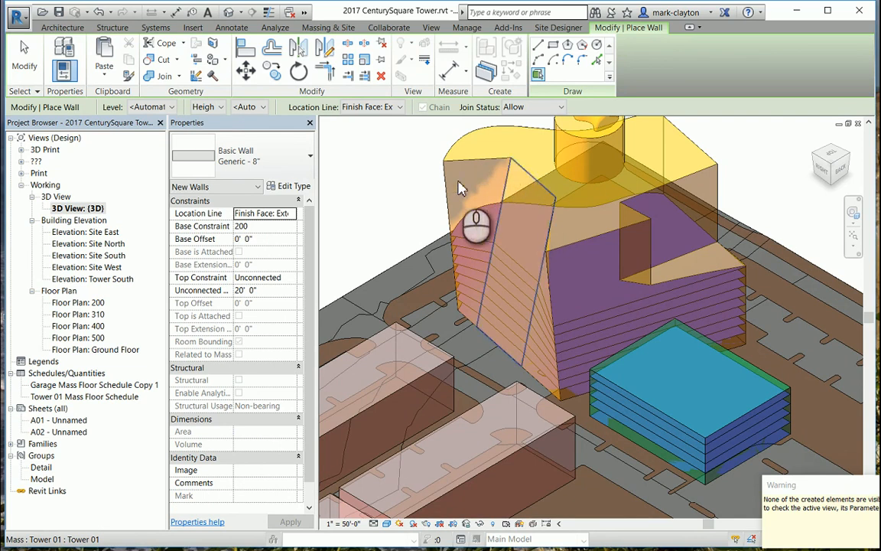
{"action": "left_click", "coordinate": [23, 59]}
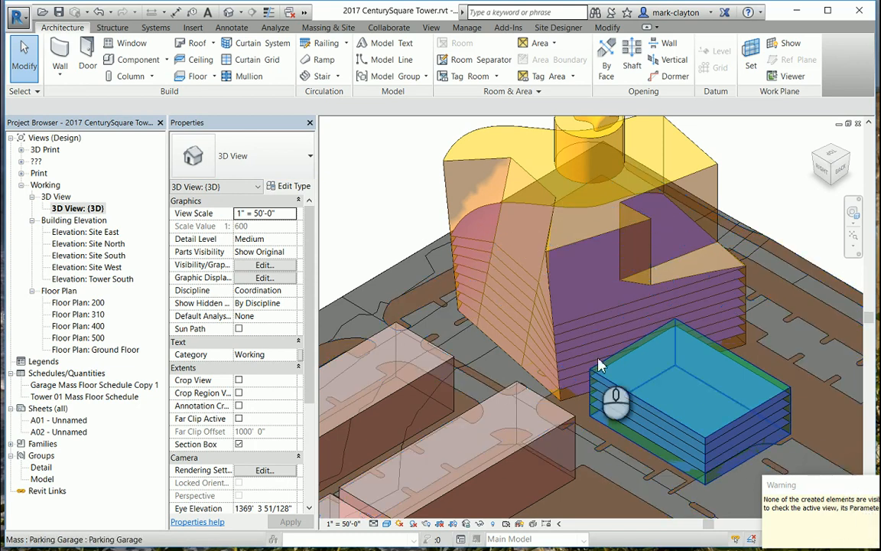
- Turn on the visibility of the Walls and Roofs model categories in the 3D view
{"action": "left_click", "coordinate": [264, 264]}
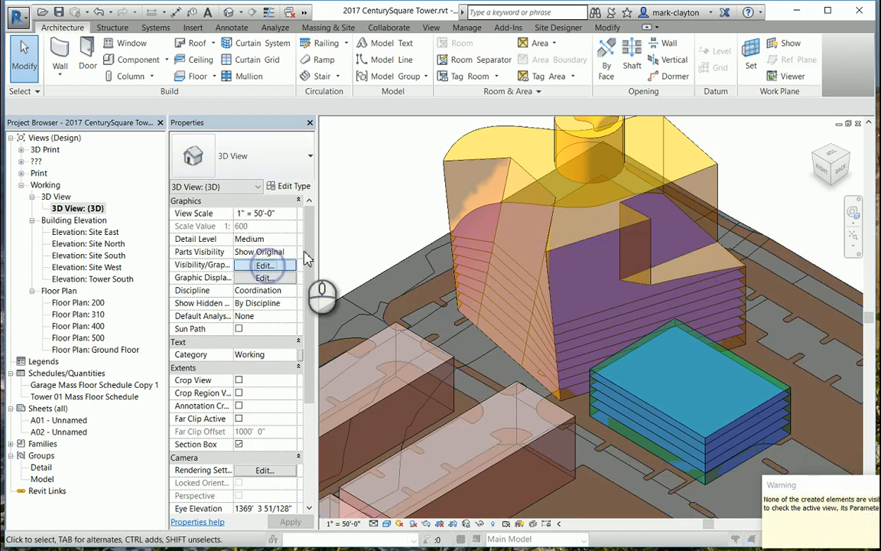
{"action": "scroll", "coordinate": [333, 298], "scroll_direction": "down", "scroll_amount": 3}
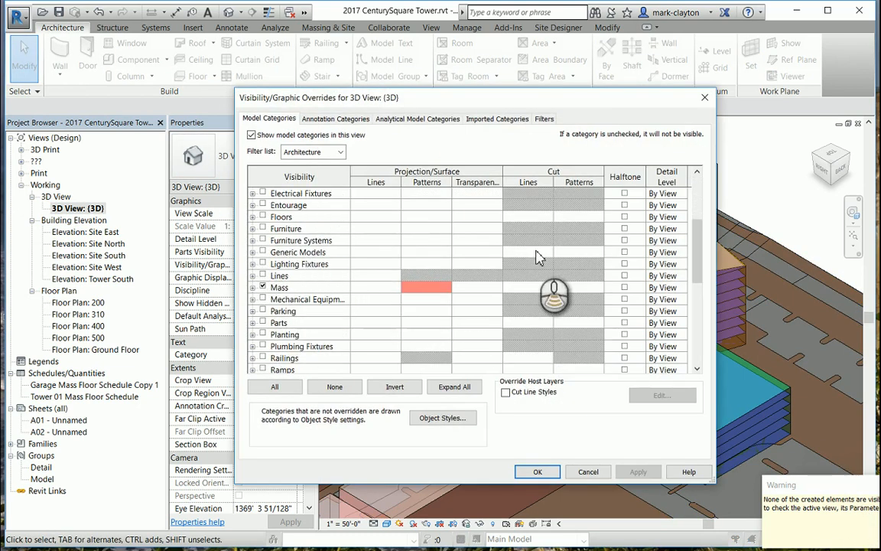
{"action": "scroll", "coordinate": [692, 240], "scroll_direction": "down", "scroll_amount": 6}
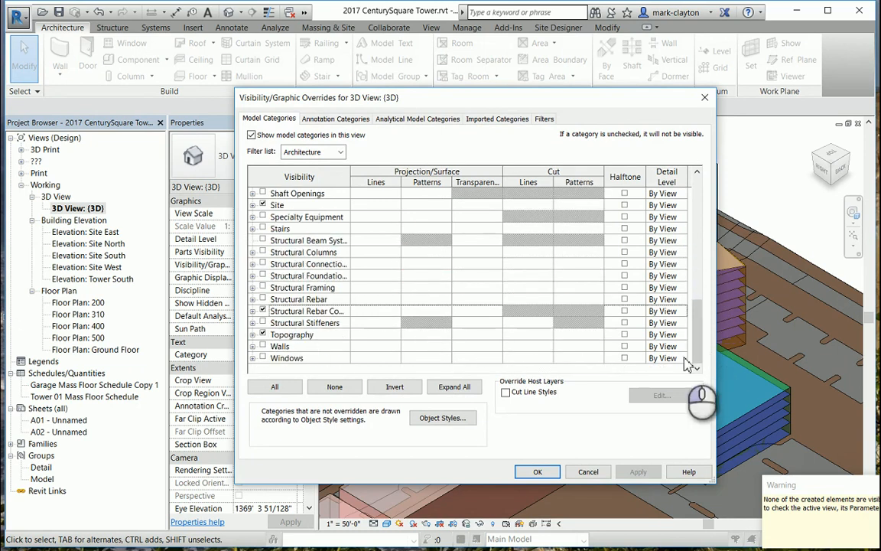
{"action": "left_click", "coordinate": [263, 345]}
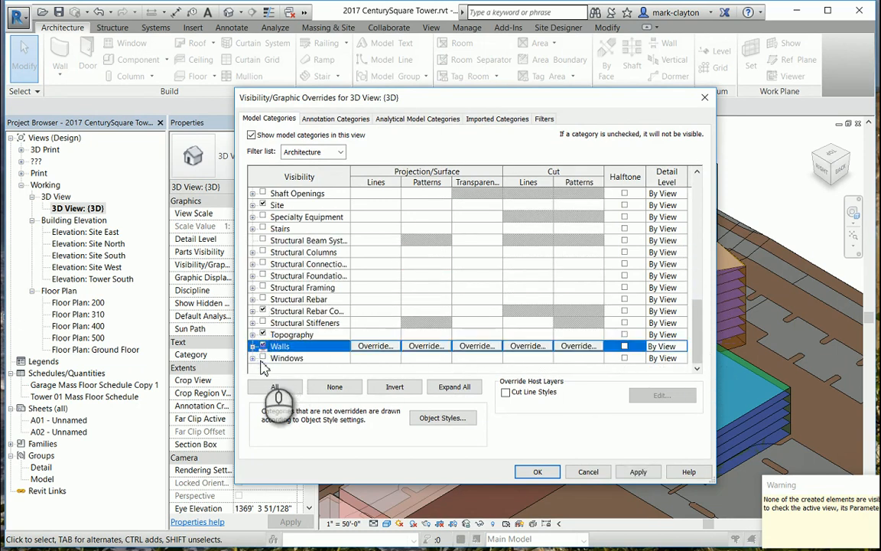
{"action": "scroll", "coordinate": [291, 329], "scroll_direction": "up", "scroll_amount": 4}
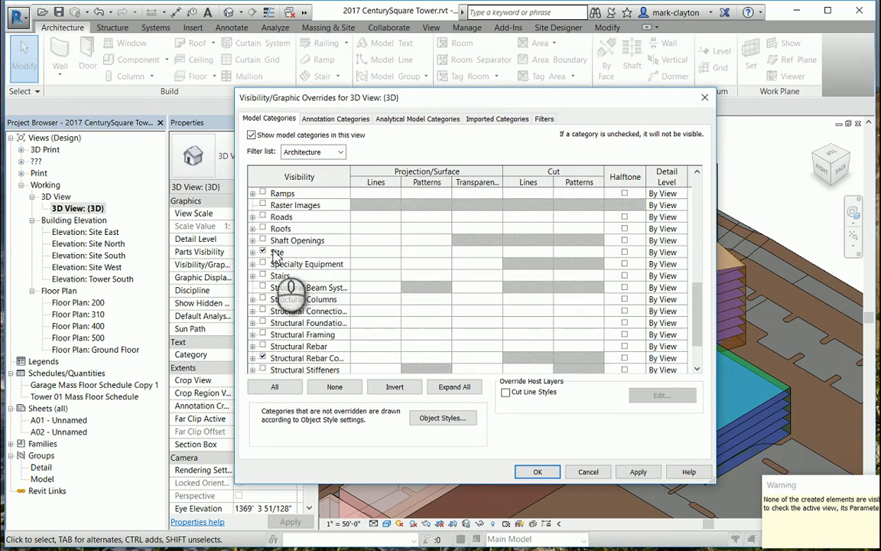
{"action": "left_click", "coordinate": [262, 228]}
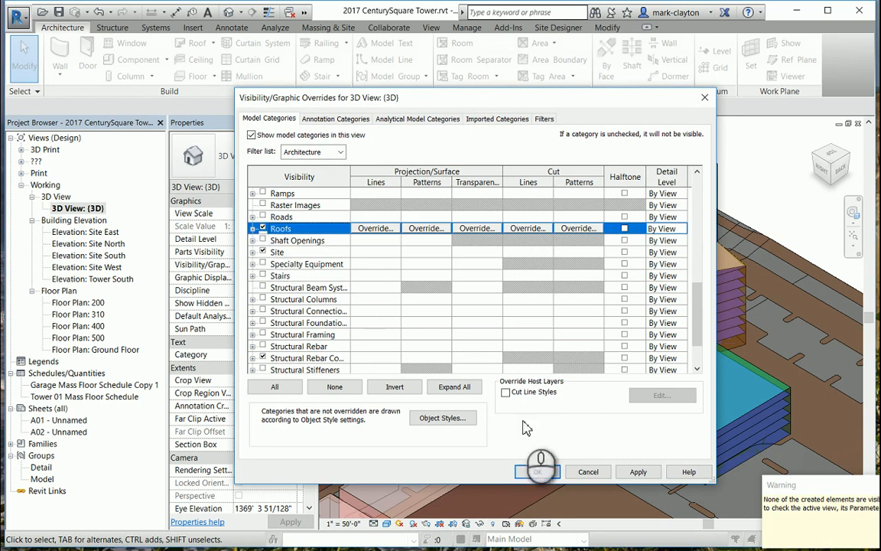
{"action": "left_click", "coordinate": [537, 471]}
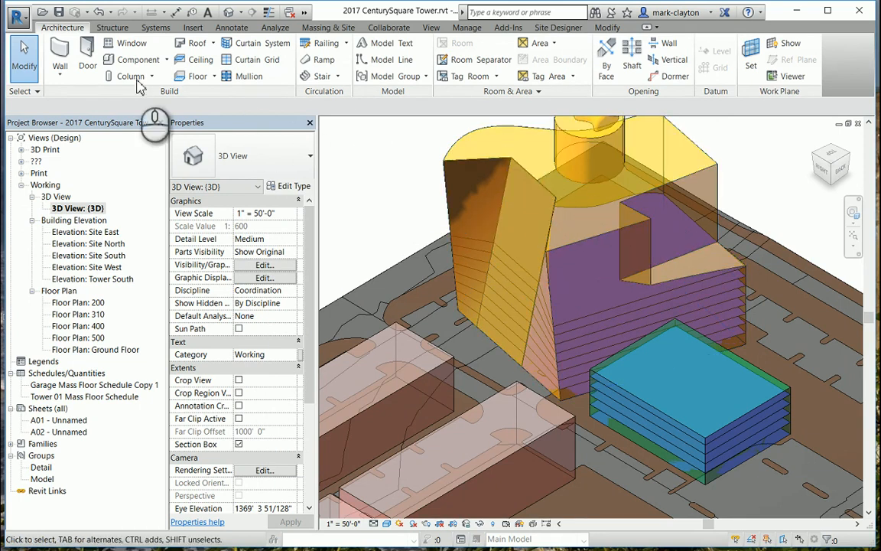
- Try to create a Generic - 12" roof by face on the Tower 01 mass's main top face
{"action": "left_click", "coordinate": [201, 46]}
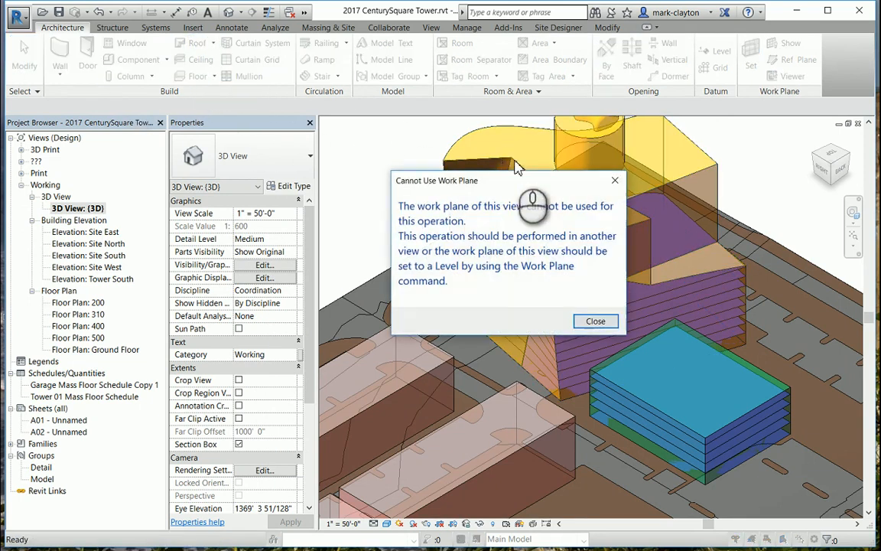
{"action": "left_click", "coordinate": [596, 321]}
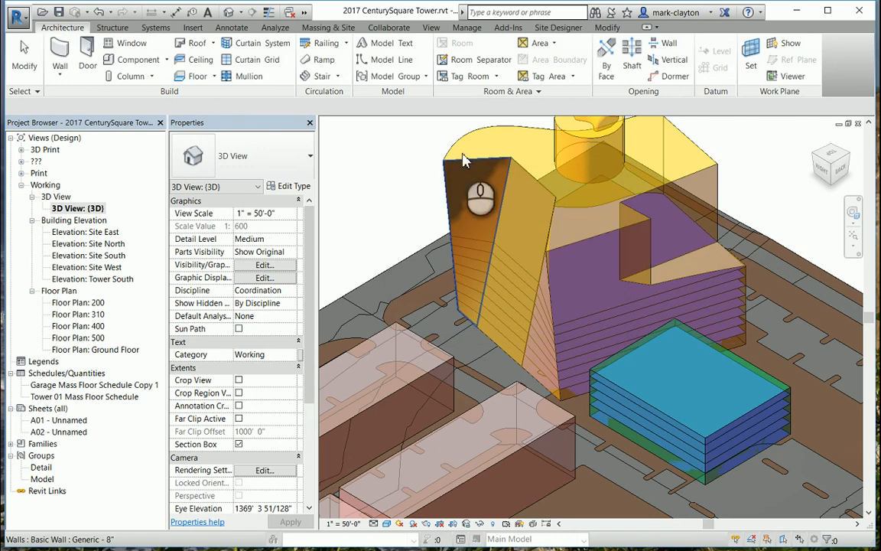
{"action": "left_click", "coordinate": [213, 43]}
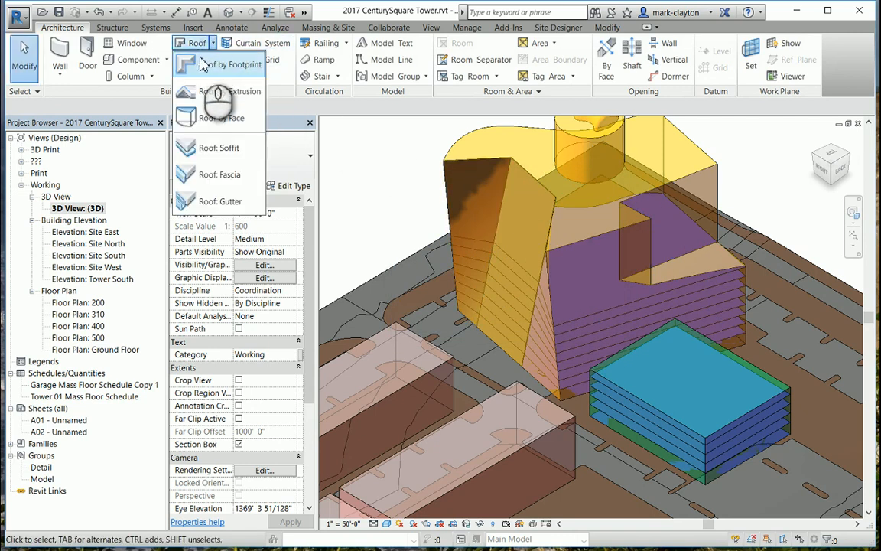
{"action": "left_click", "coordinate": [242, 117]}
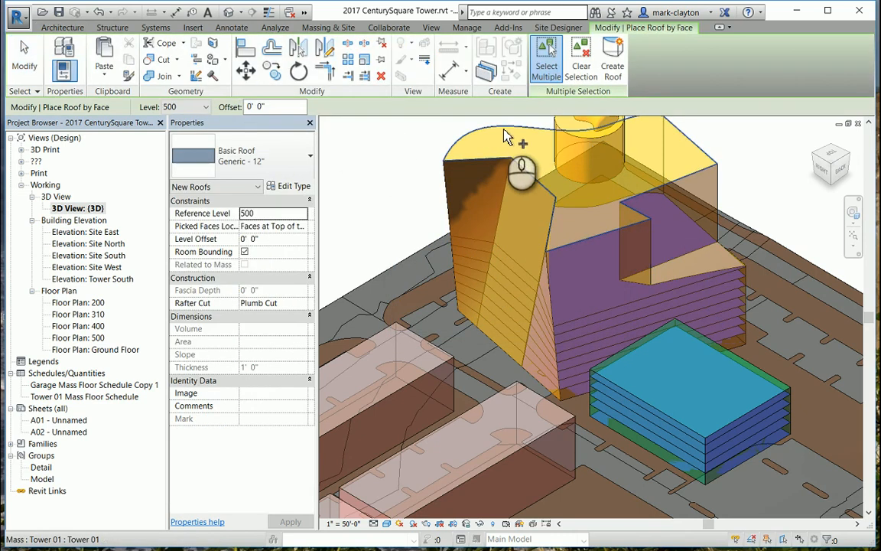
{"action": "left_click", "coordinate": [505, 136]}
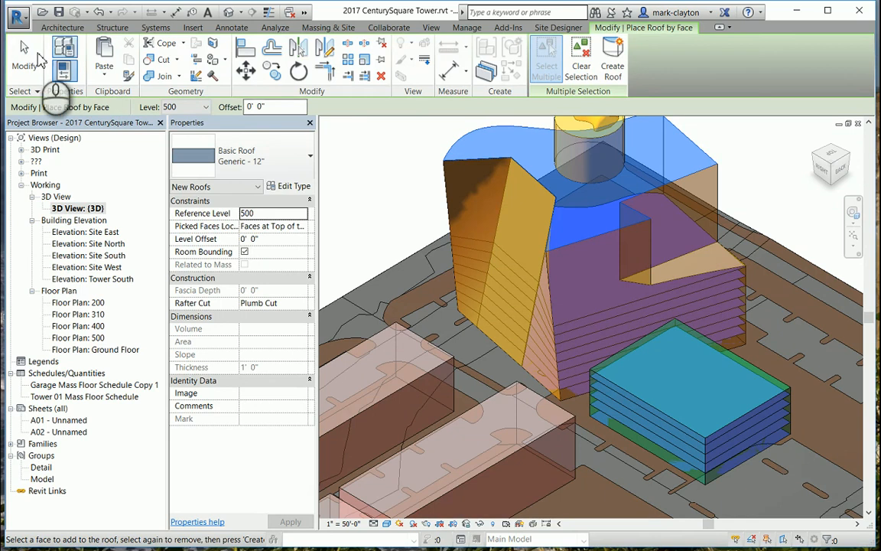
{"action": "left_click", "coordinate": [37, 60]}
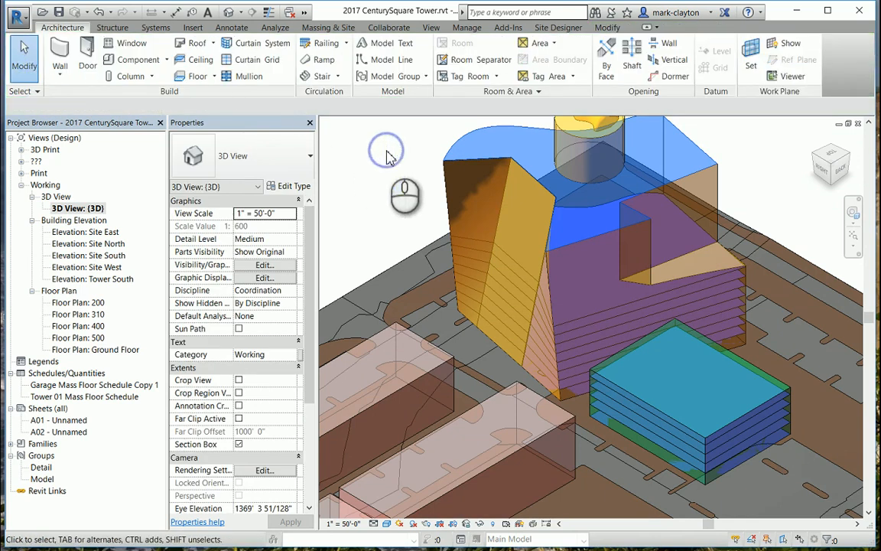
{"action": "left_click", "coordinate": [124, 43]}
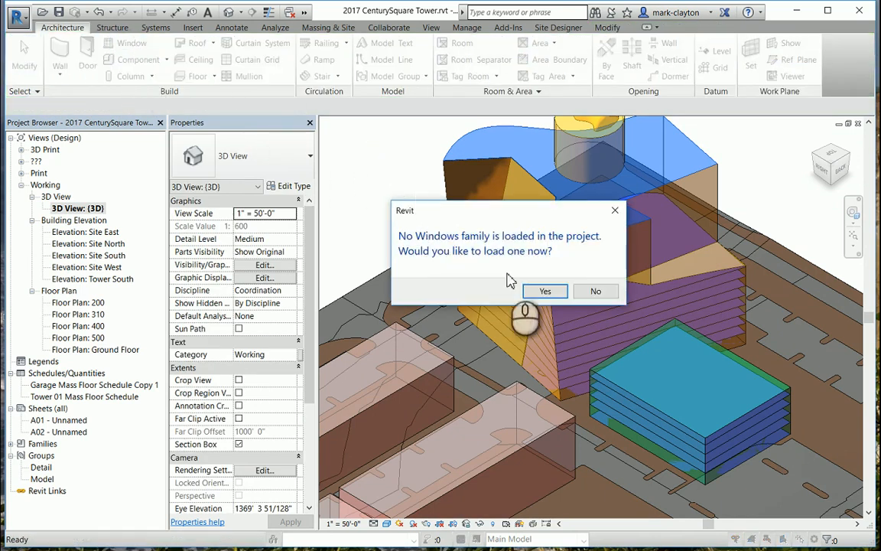
{"action": "left_click", "coordinate": [609, 294]}
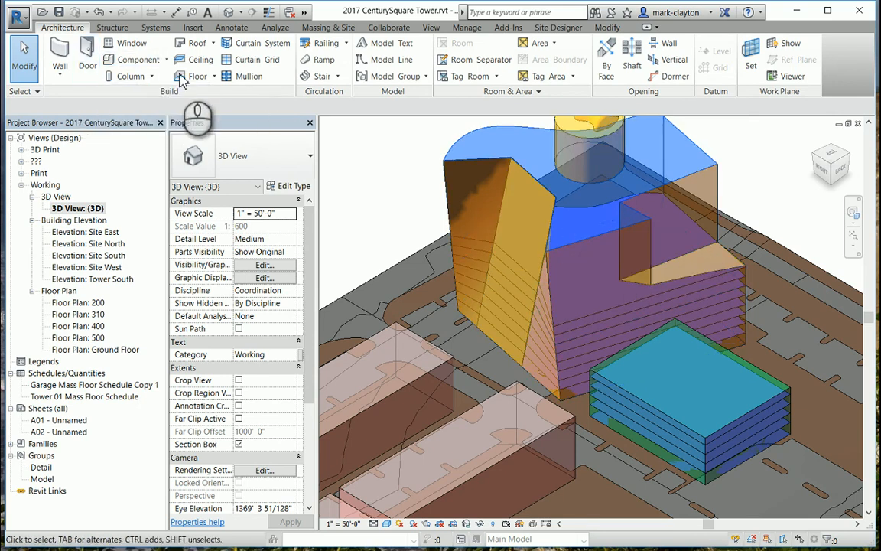
{"action": "left_click", "coordinate": [61, 76]}
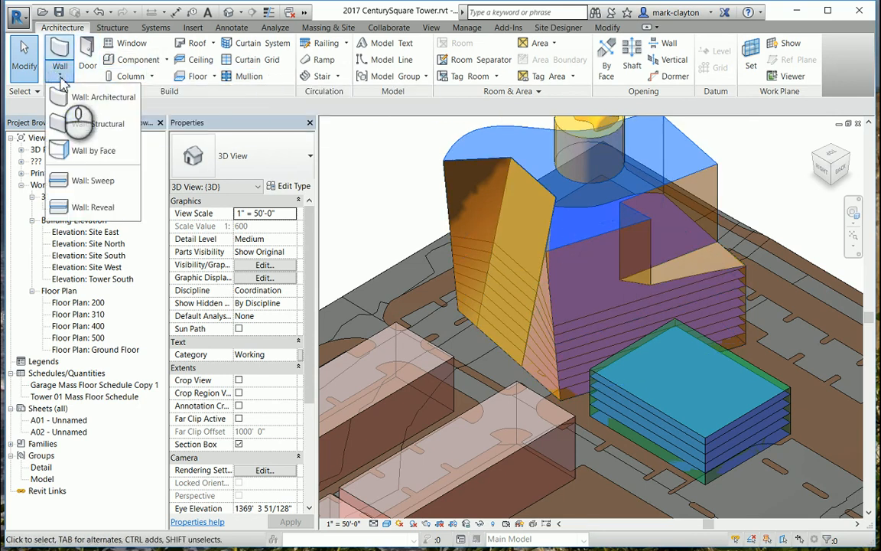
{"action": "left_click", "coordinate": [340, 14]}
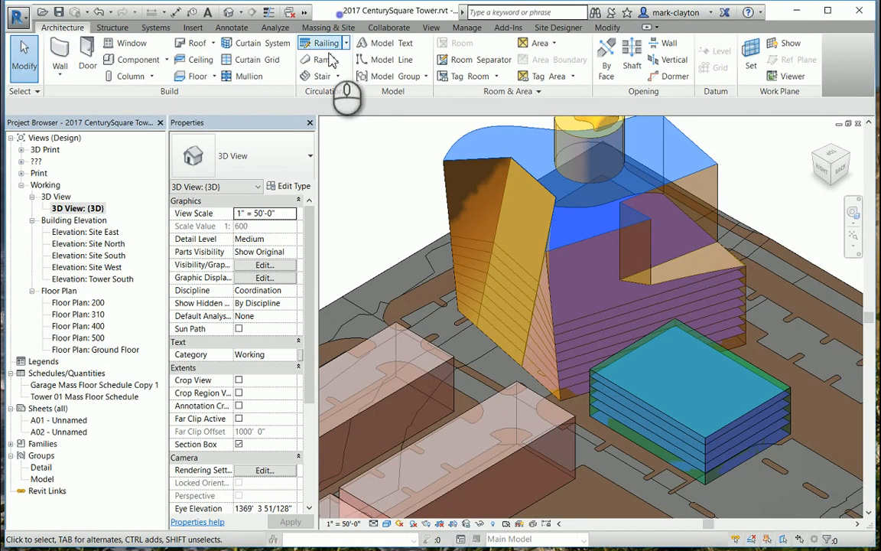